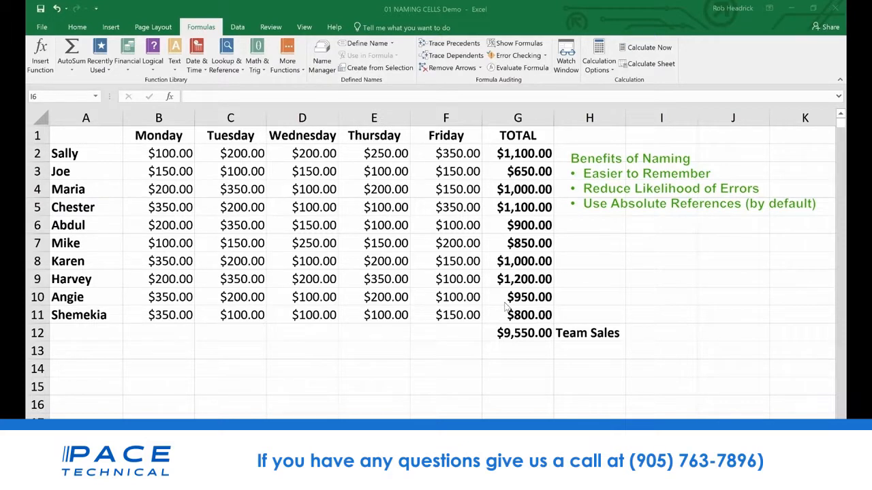
Define the name Team_Sales for the team total in cell G12, with workbook scope
left_click(526, 334)
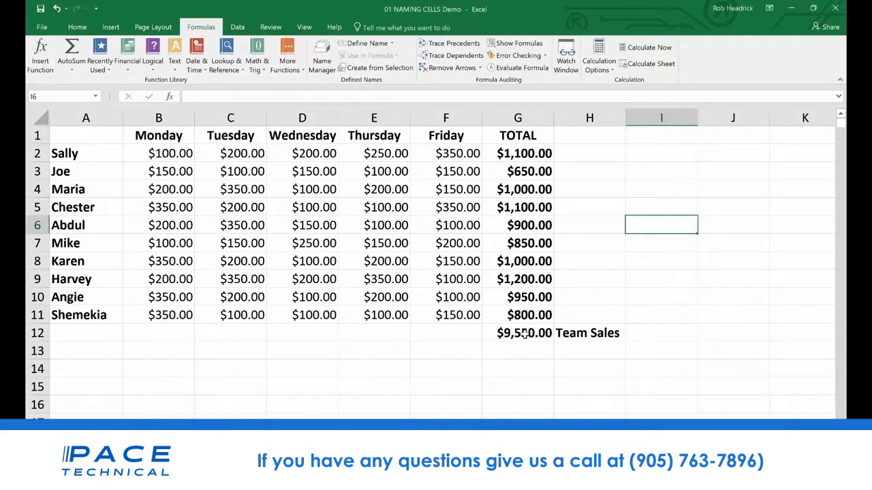
left_click(524, 334)
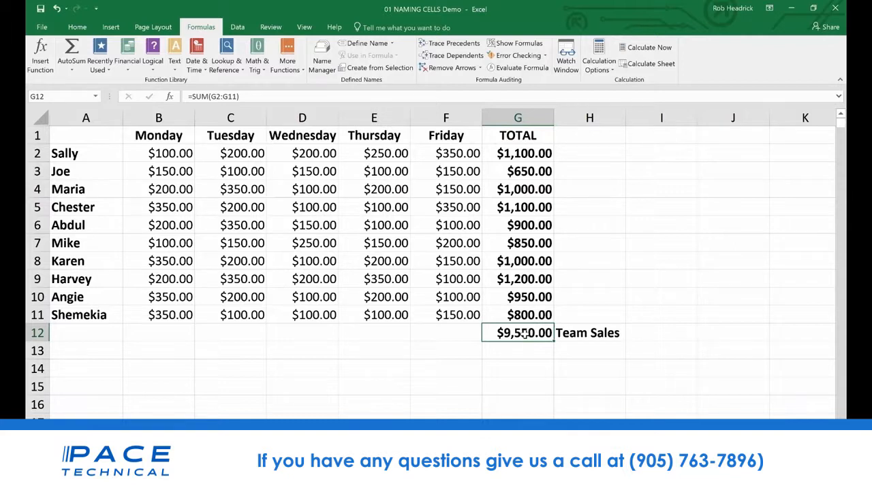
right_click(524, 334)
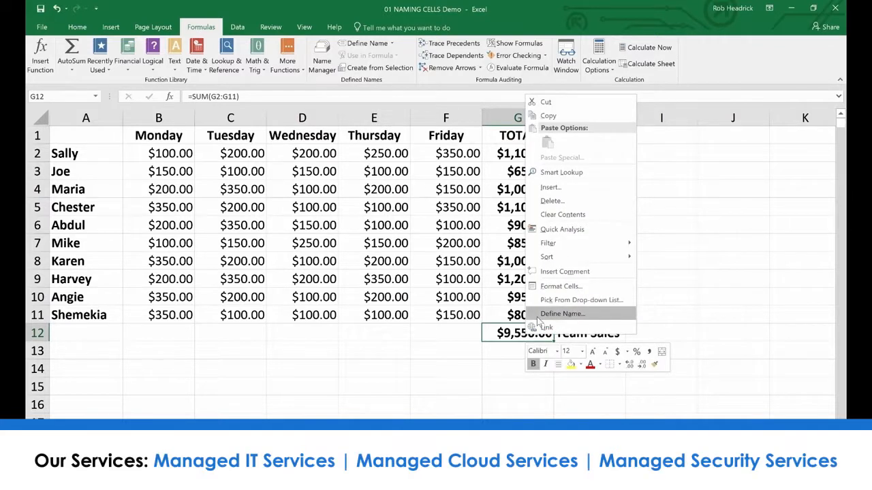
left_click(547, 314)
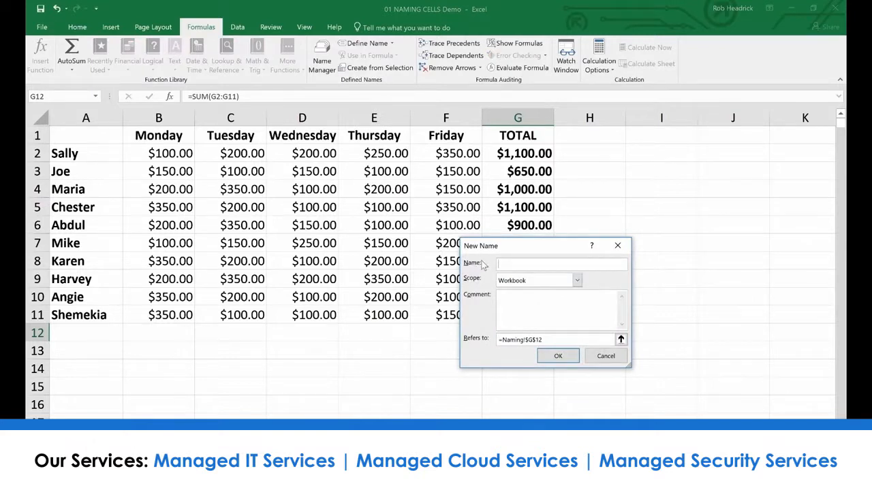
type("Team_Sales")
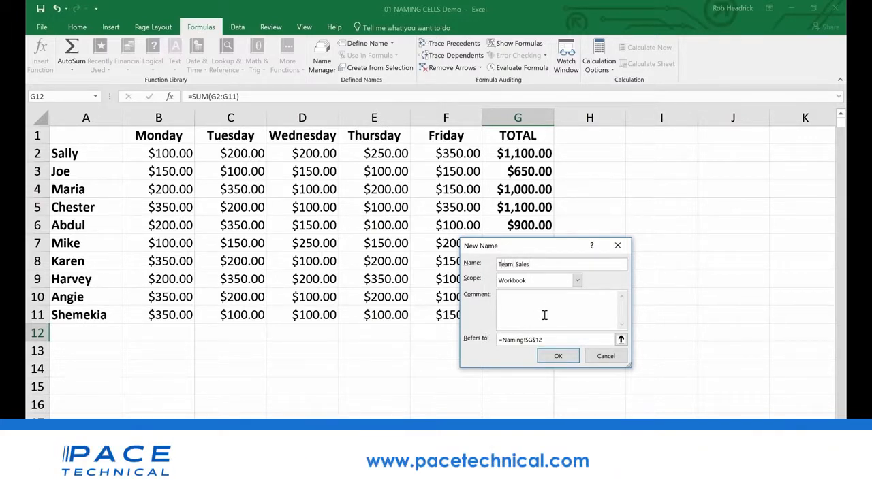
left_click(572, 358)
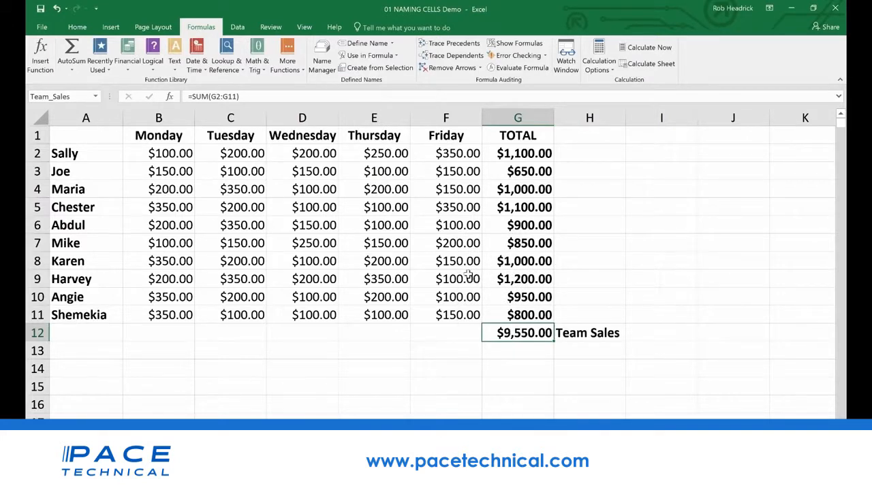
left_click(75, 96)
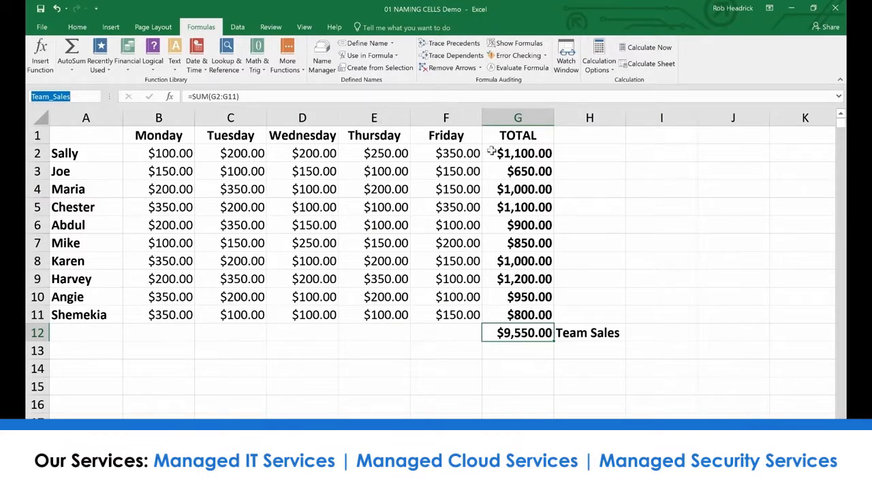
Name the individual totals range G2:G11 Rep_Sales
left_click(528, 153)
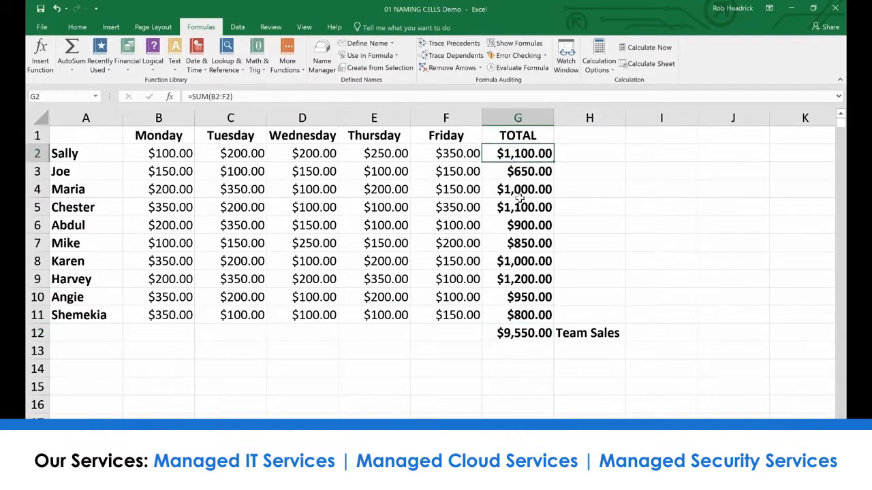
left_click(579, 190)
left_click_drag(512, 154, 500, 311)
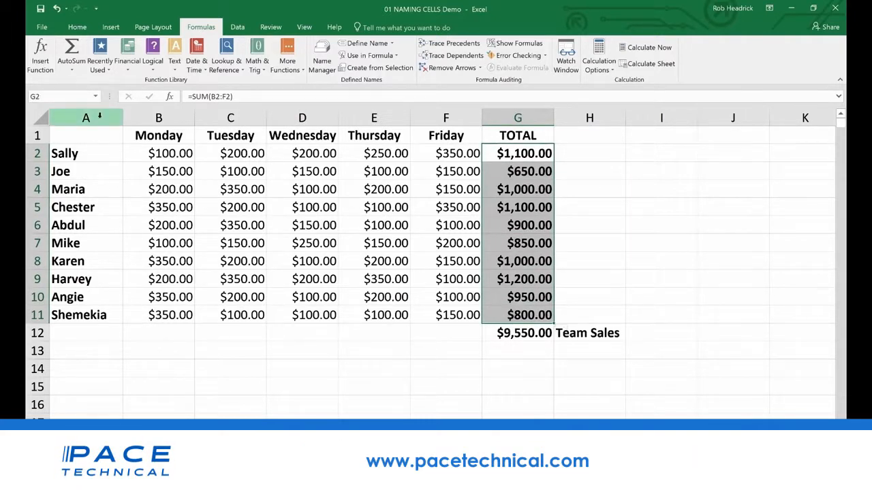
left_click(68, 96)
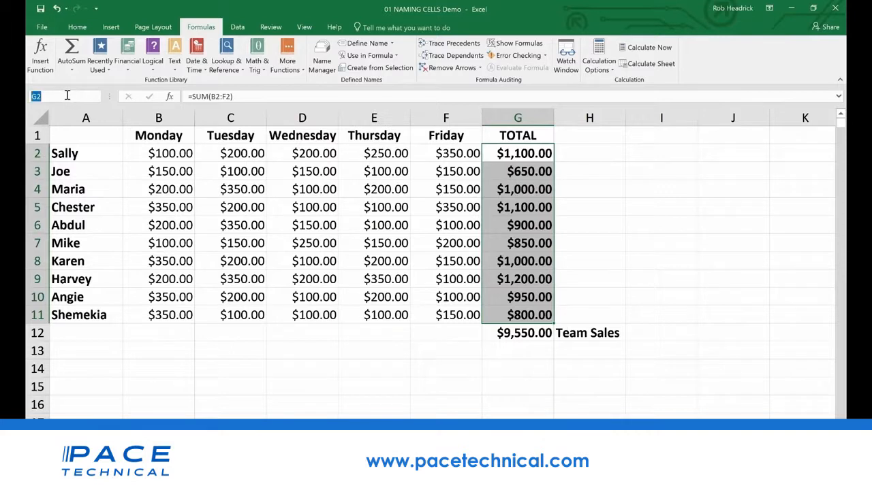
type("Rep_Sales")
key("Return")
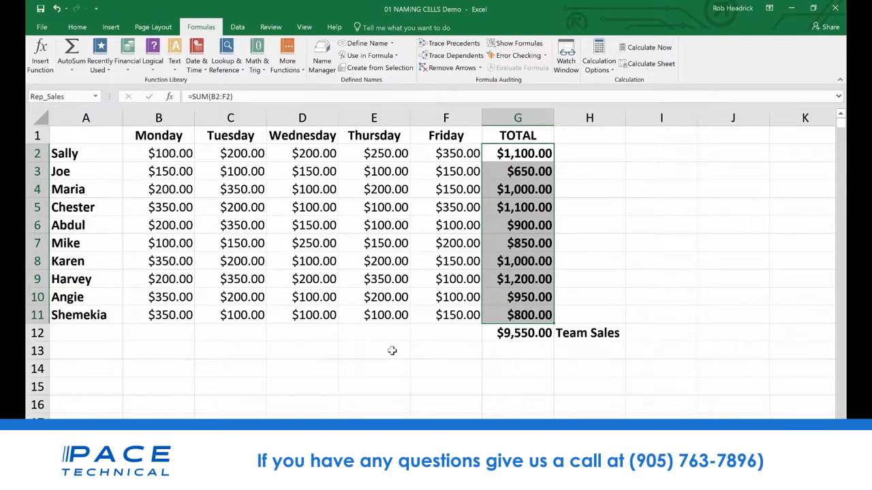
Enter a SUM formula in cell G13 that totals the named range Rep_Sales
left_click(516, 352)
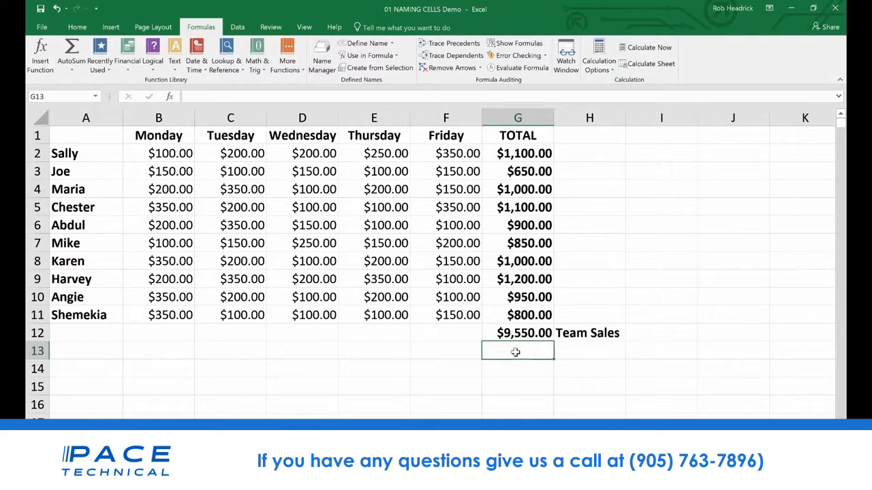
type("=(")
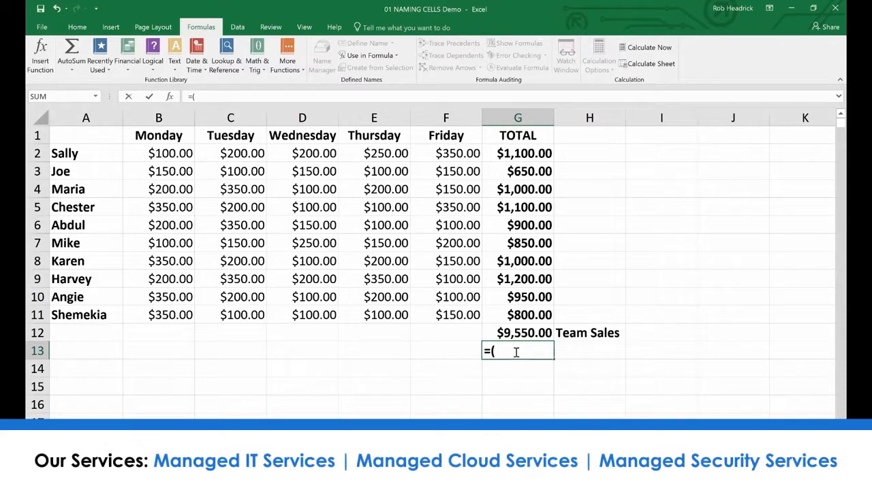
key("BackSpace")
type("Sum)")
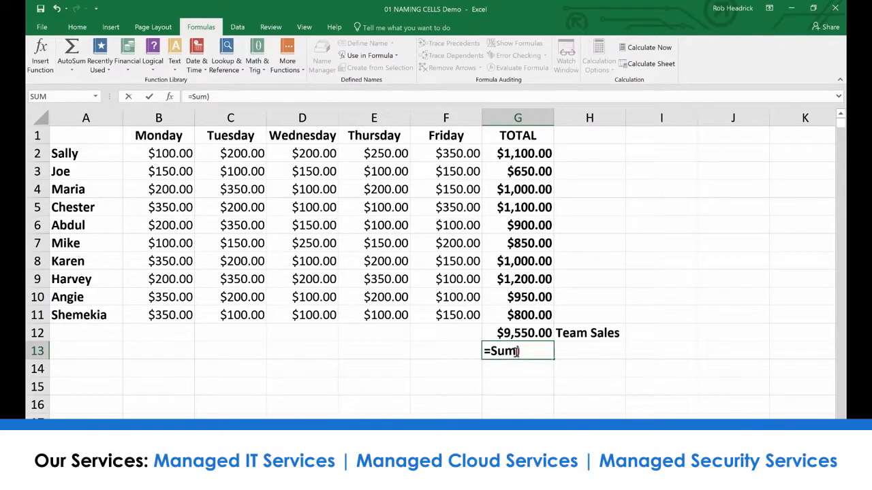
key("BackSpace")
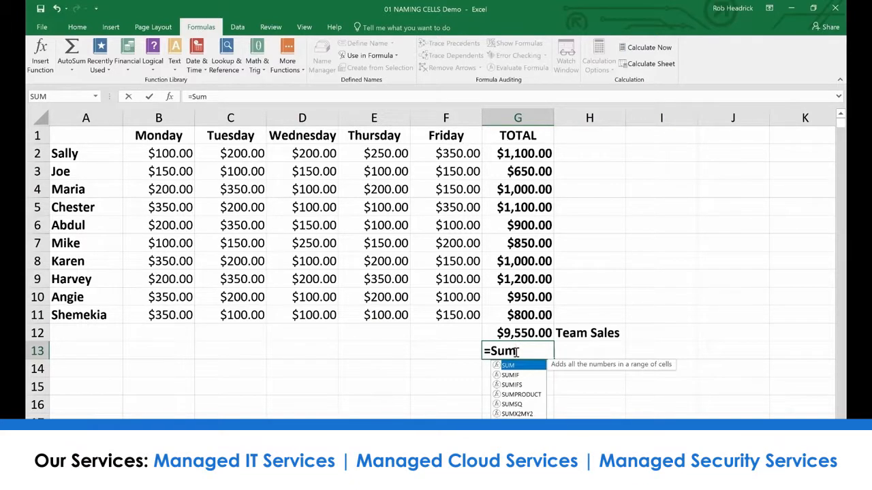
type("(Re")
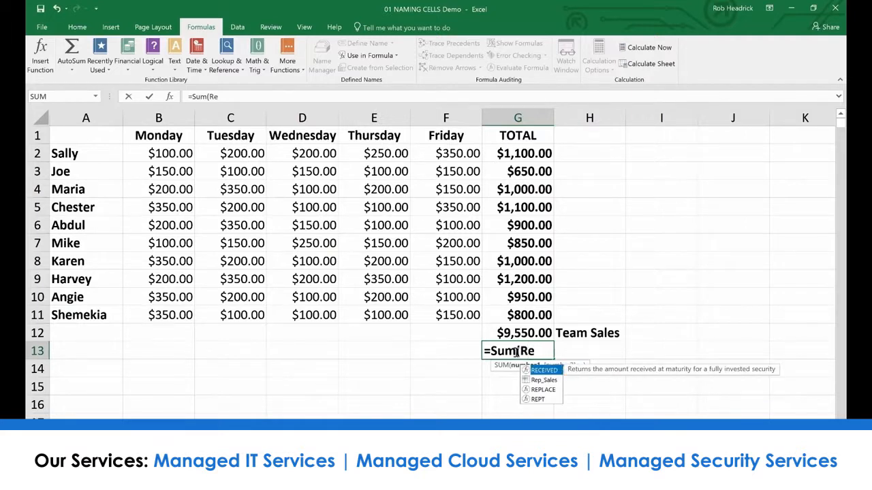
type("p")
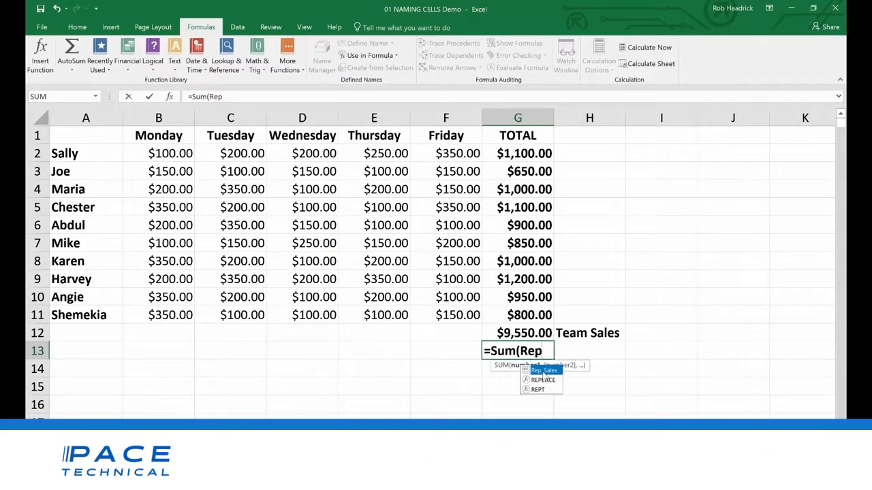
double_click(543, 371)
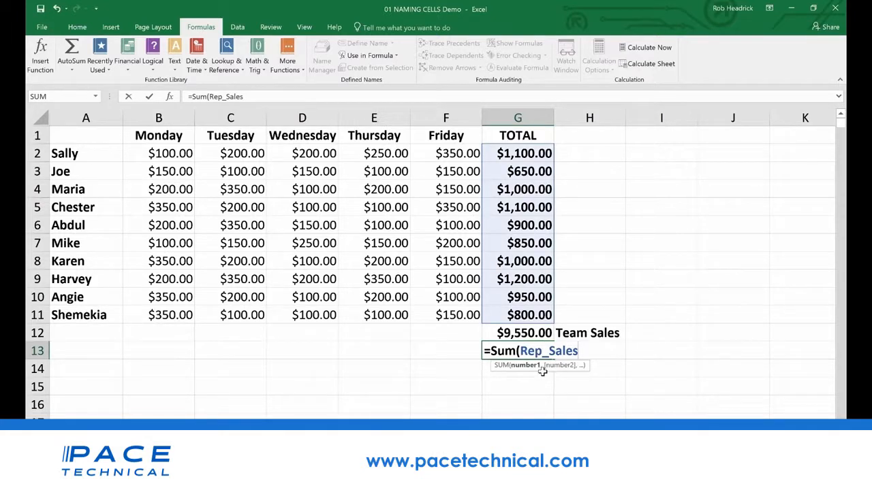
key("Return")
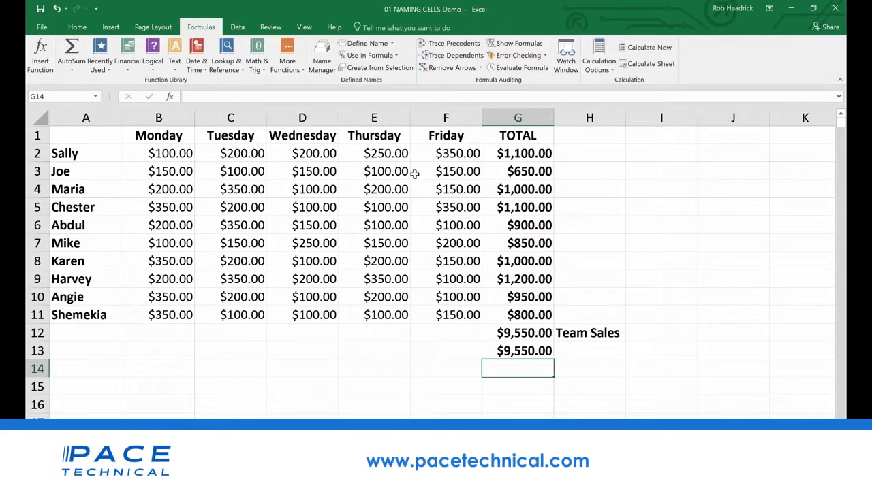
Open the Name Manager to review the names defined in the workbook
left_click(323, 56)
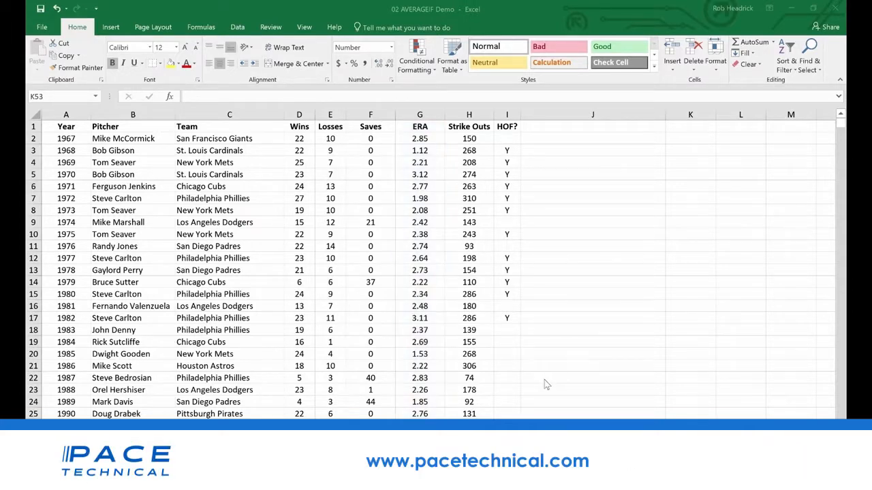
In K53 of the 02 AVERAGEIF Demo workbook, enter =averageif(wins,">19",era) to average the ERA of 20+ game winners
scroll(561, 393, "down", 3)
scroll(561, 392, "down", 20)
scroll(560, 391, "up", 12)
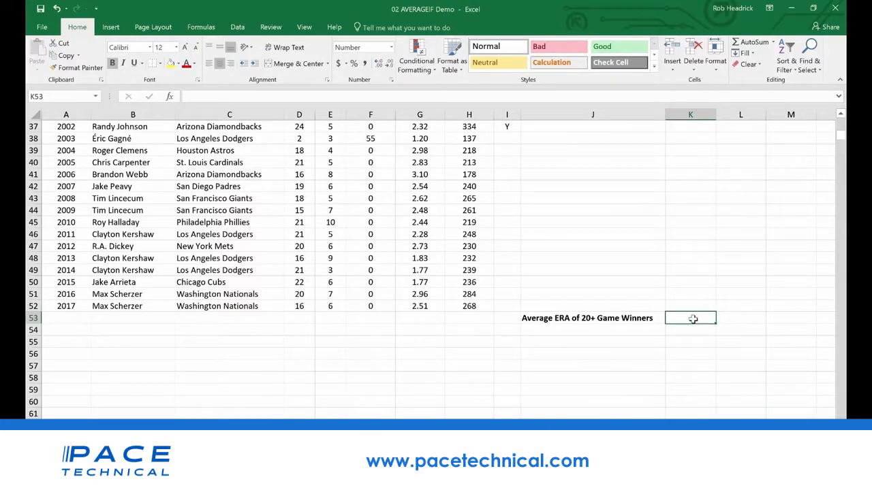
type("=averageif(")
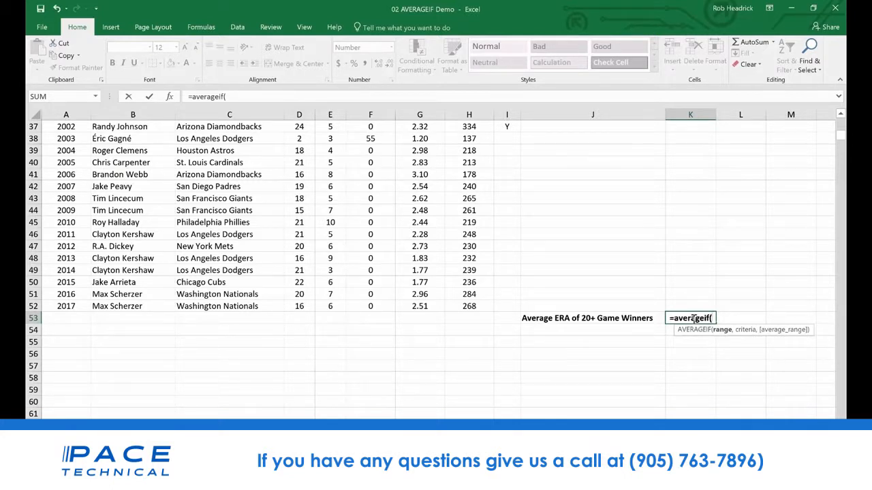
type("win")
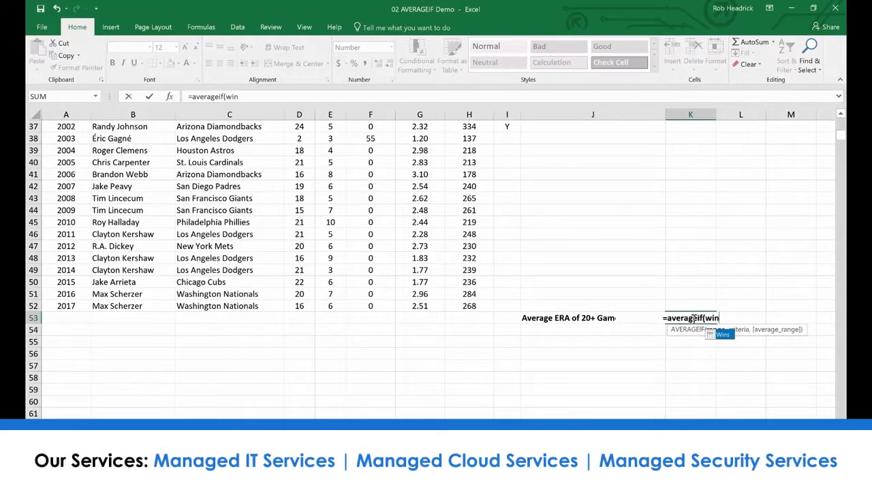
type("s,")
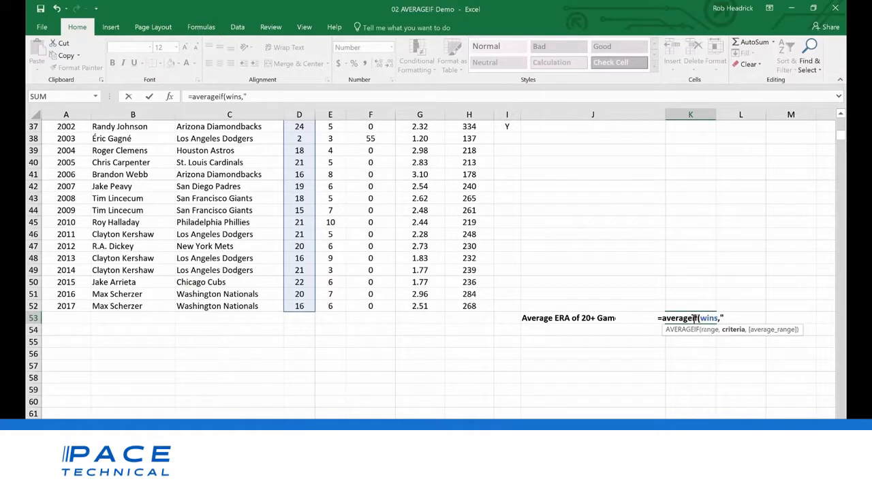
type("\">19")
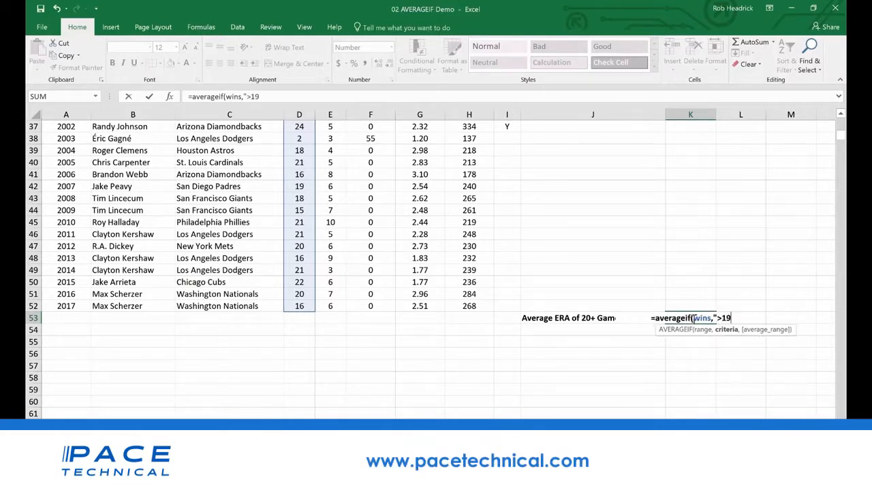
type("\",")
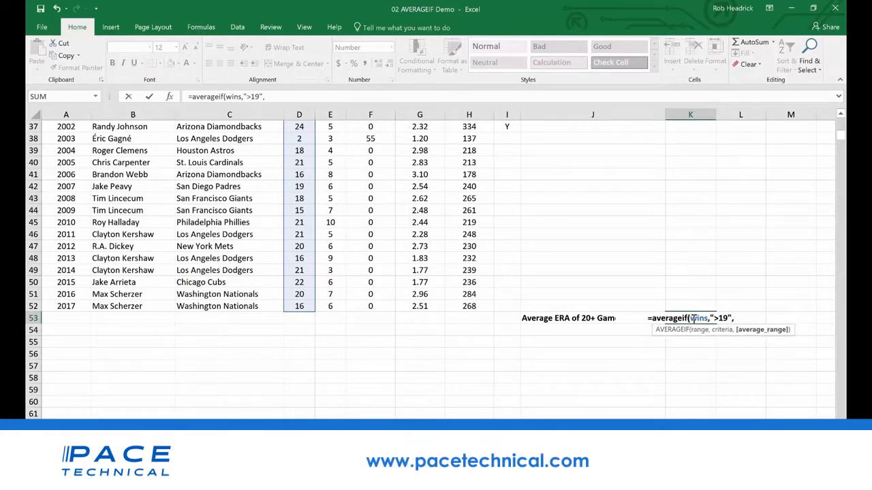
type("era")
key("Return")
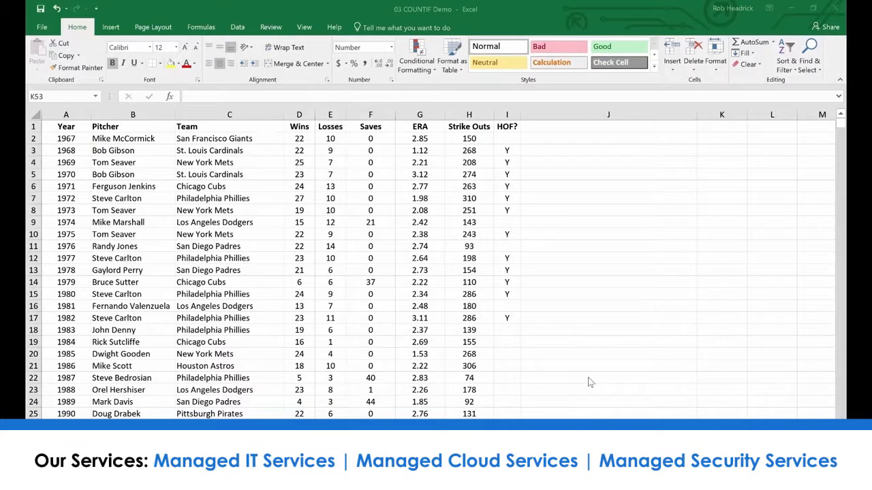
In K53 of the 03 COUNTIF Demo workbook, enter =COUNTIF(team,"Philadelphia Phillies") to count the Phillies who have won the Cy Young
scroll(590, 383, "down", 16)
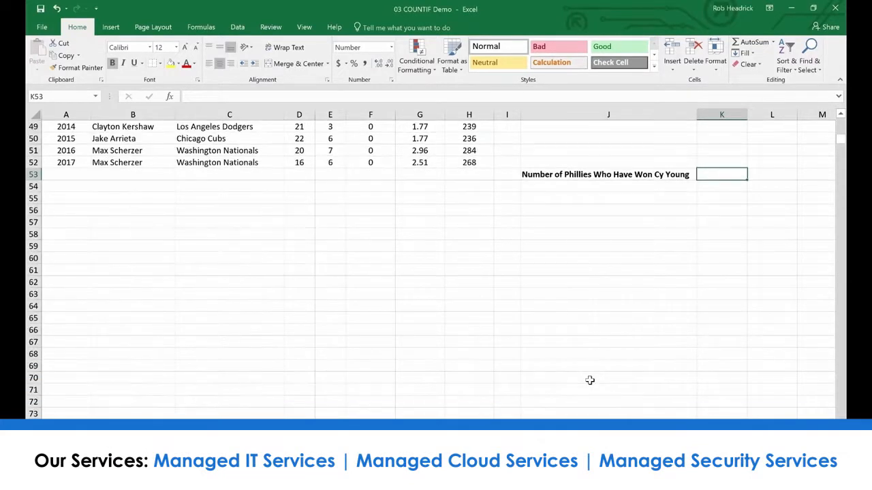
scroll(590, 382, "up", 3)
scroll(619, 355, "up", 1)
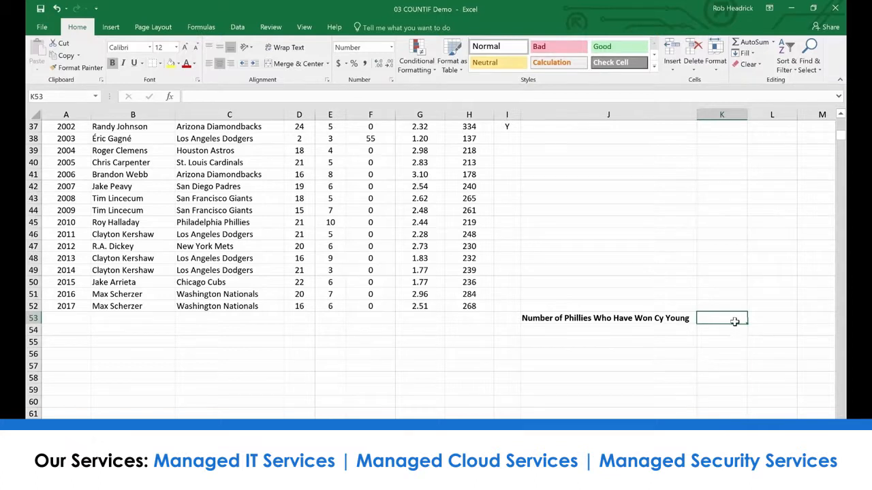
type("=C")
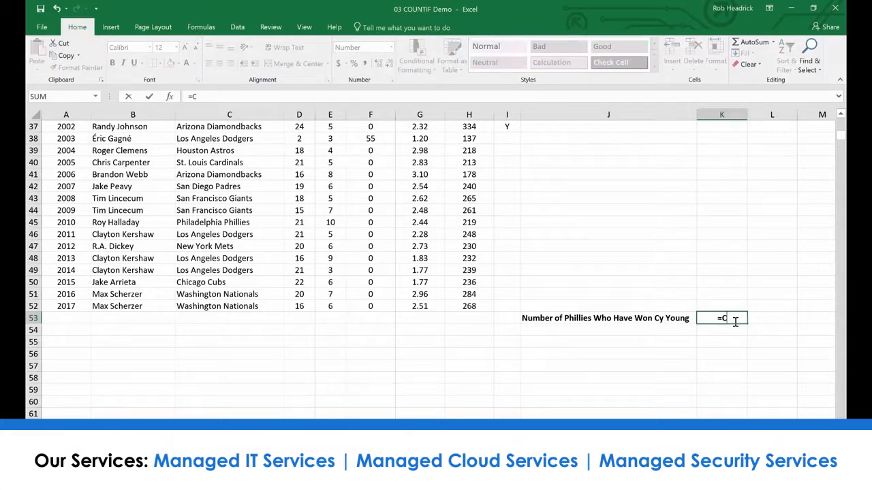
type("OUNTIF")
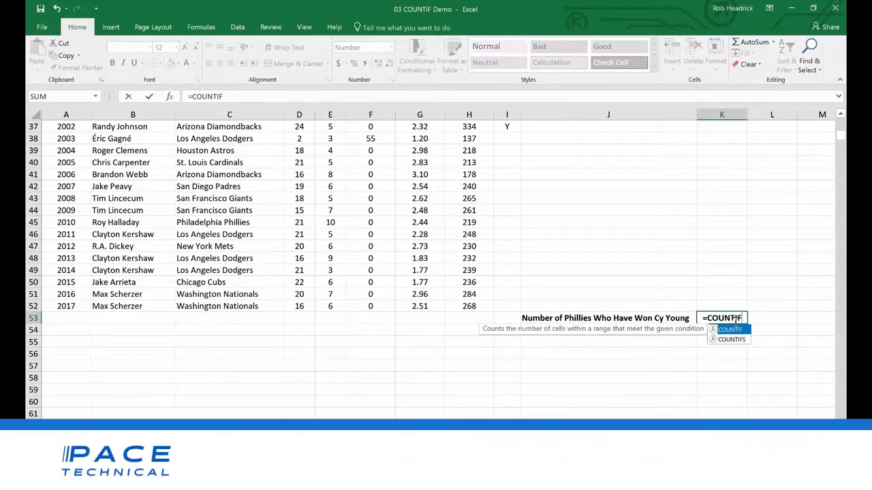
type("(")
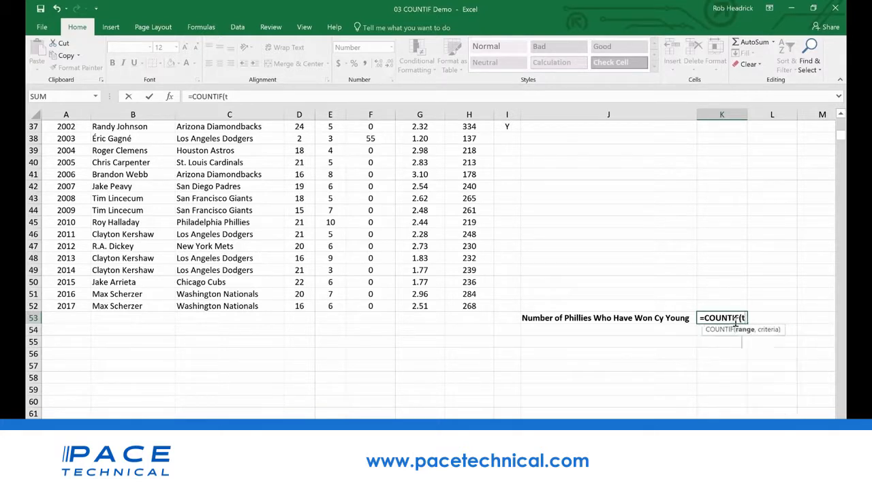
type("team,")
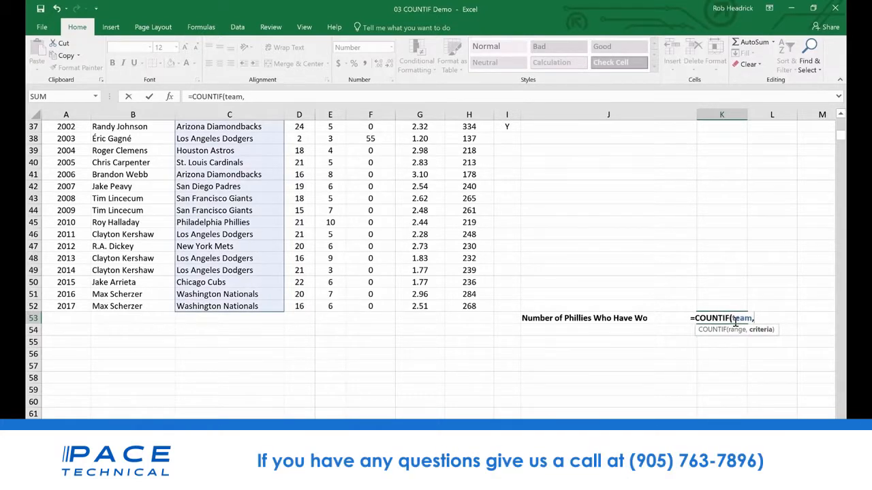
type("\"")
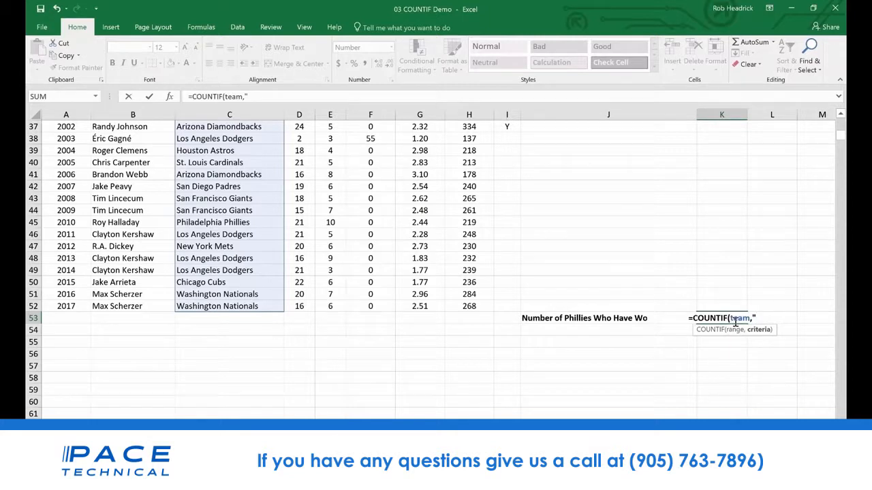
type("Phill")
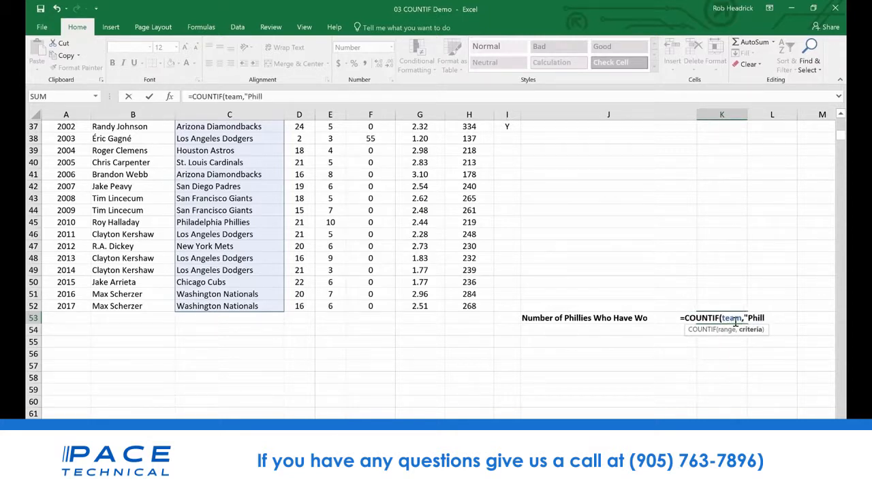
key("BackSpace")
type("a")
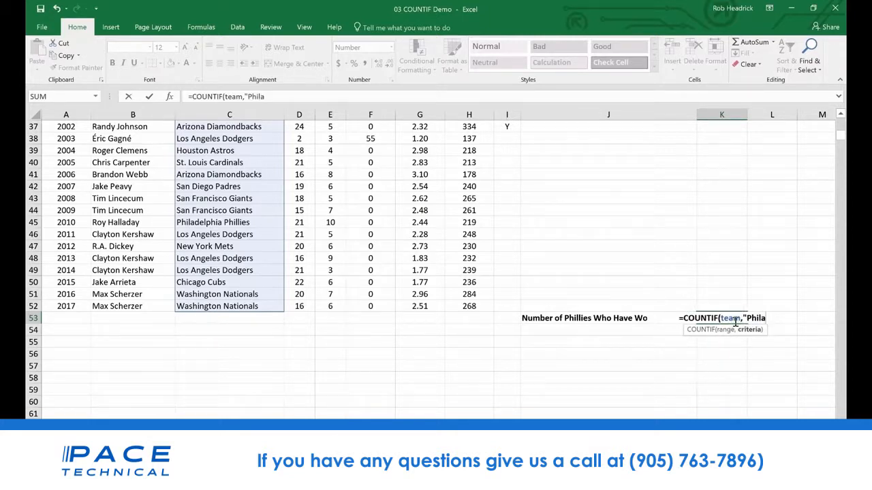
type("delphia")
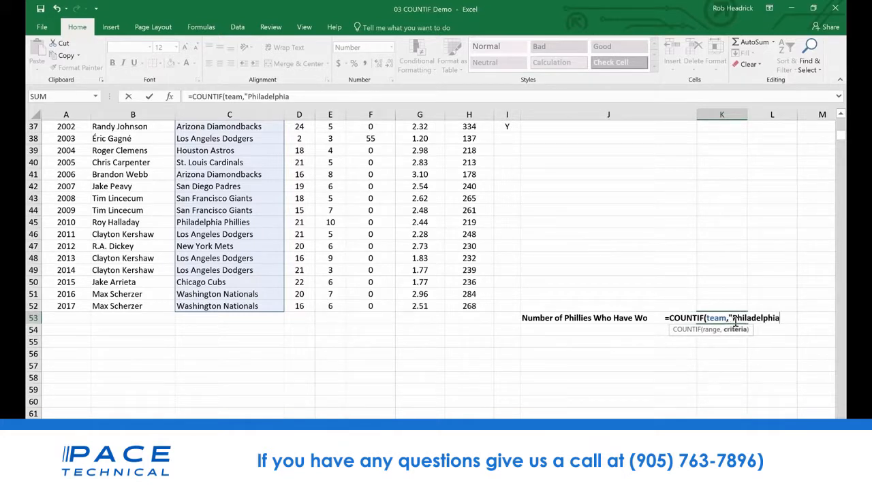
type(" Phil")
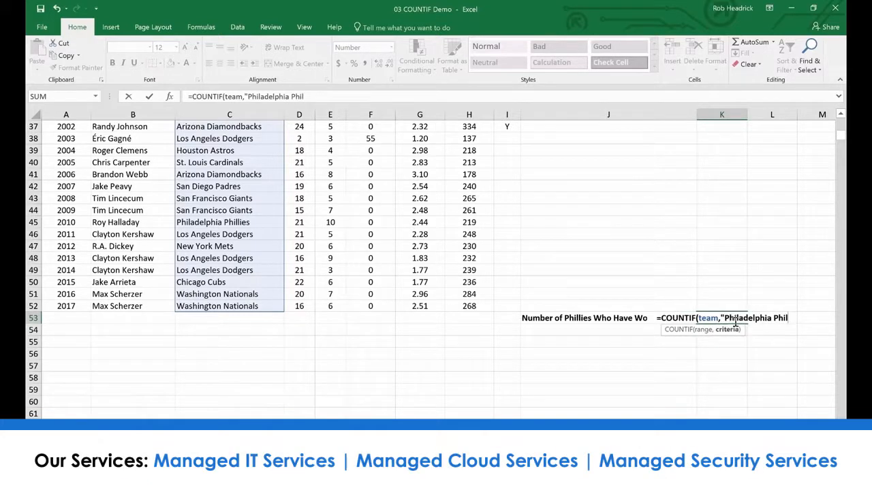
type("lie")
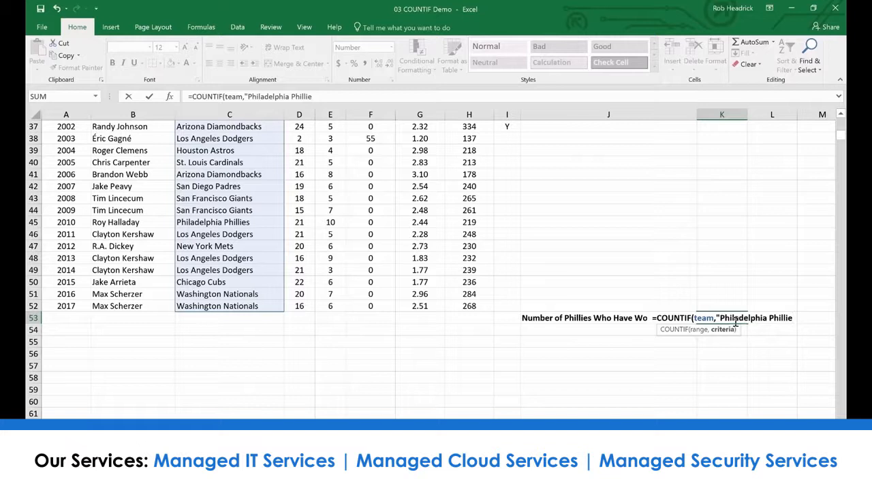
type("s")
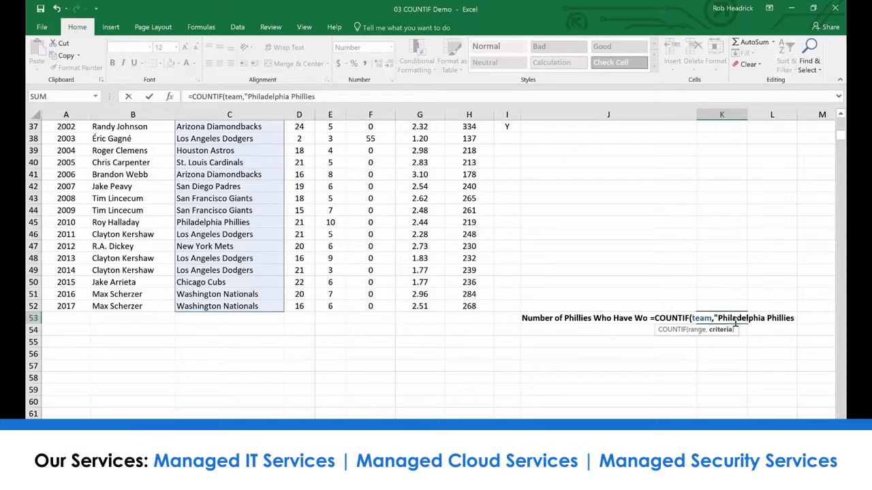
type("\"")
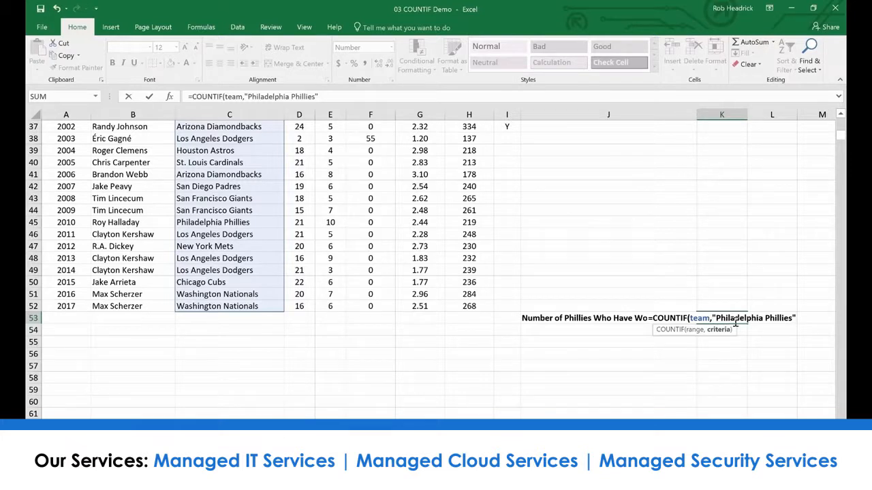
key("Return")
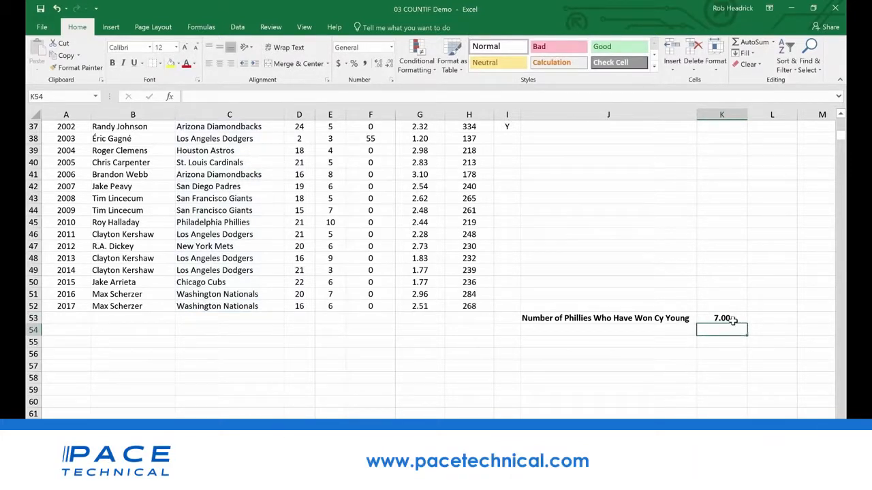
Review the Team column for the Philadelphia Phillies entries that the COUNTIF formula counts
scroll(241, 382, "up", 4)
scroll(242, 381, "up", 8)
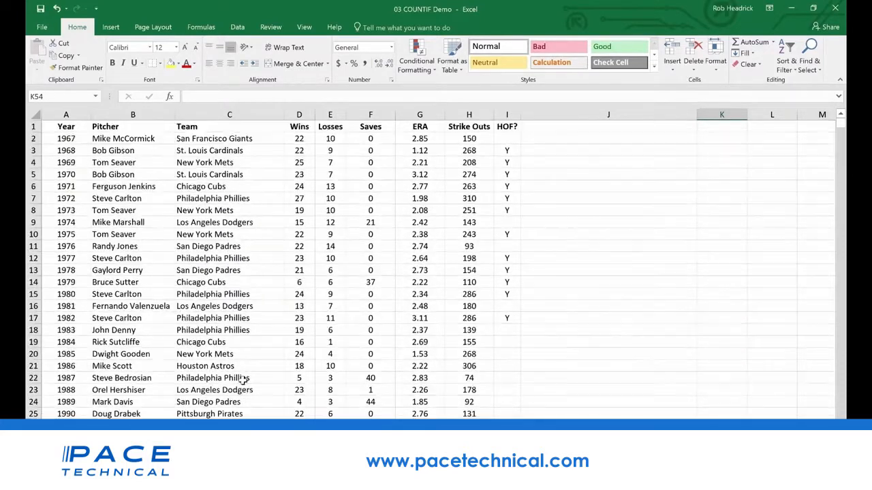
scroll(225, 196, "down", 4)
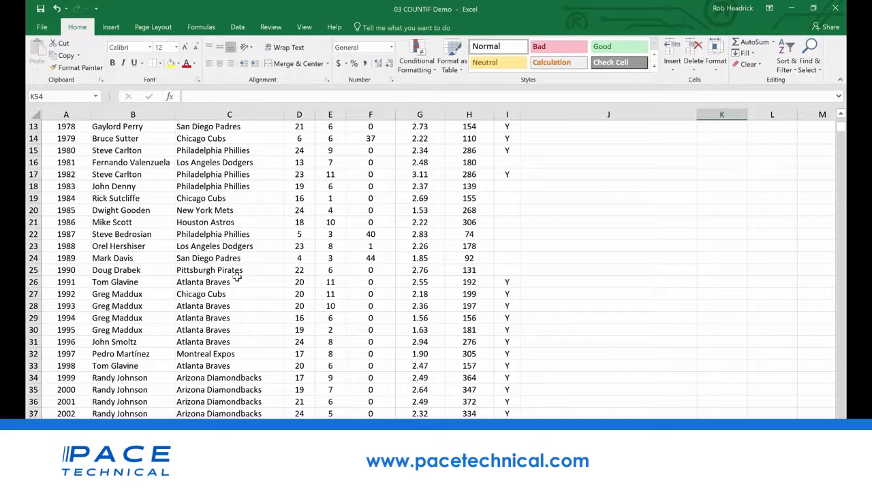
scroll(241, 313, "down", 4)
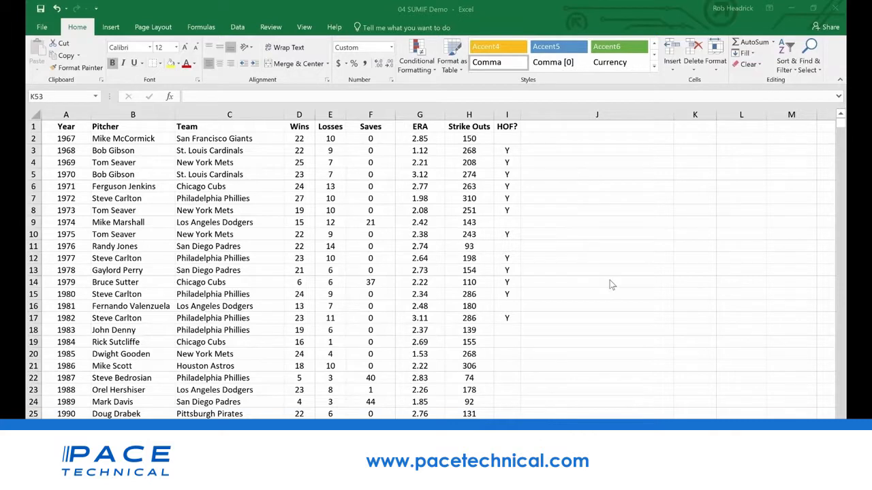
In K53 of the 04 SUMIF Demo workbook, enter =sumif(hof,"Y",Strike_Outs) to total the strike outs by HOF pitchers
left_click(615, 310)
scroll(615, 309, "down", 16)
scroll(615, 308, "up", 8)
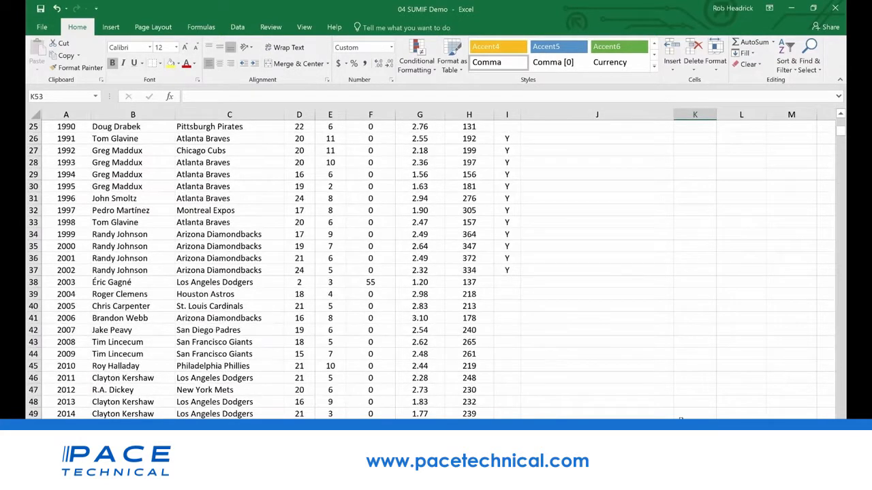
scroll(674, 283, "down", 4)
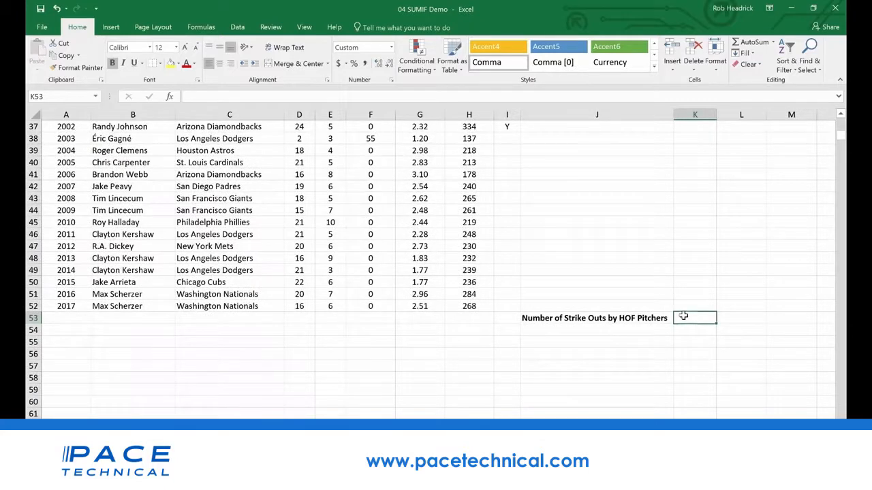
type("=")
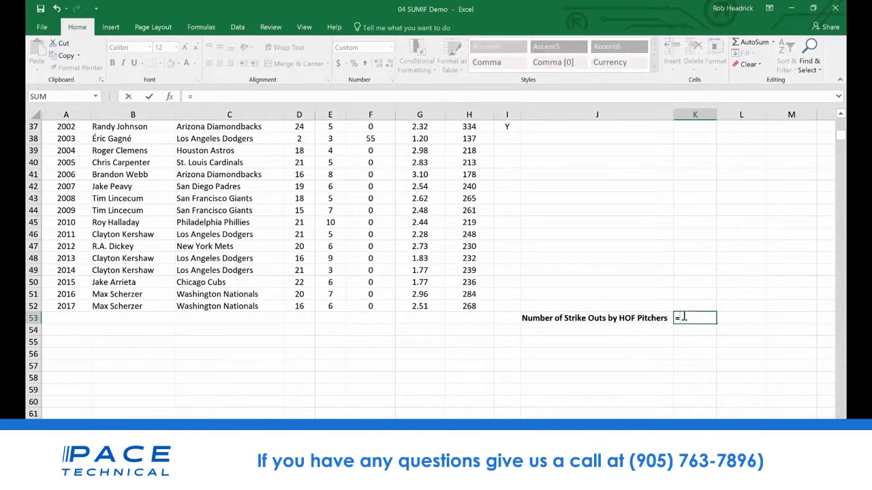
type("sumin")
key("BackSpace")
type("f")
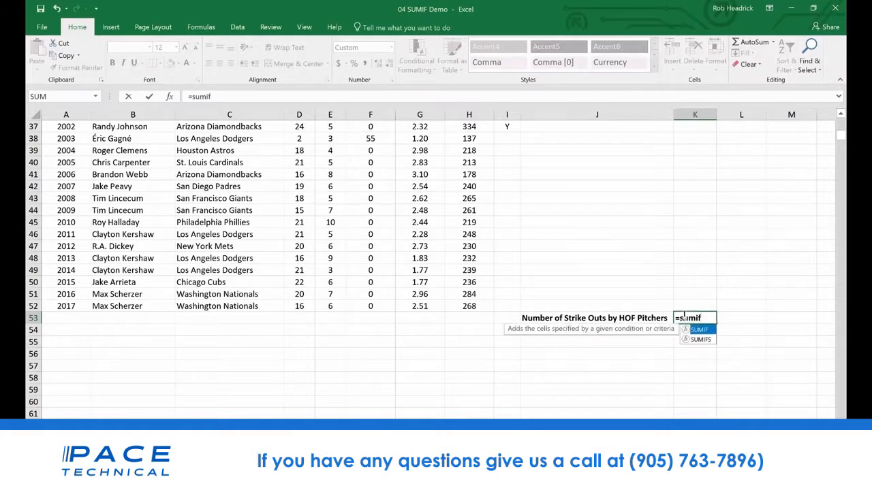
type("(")
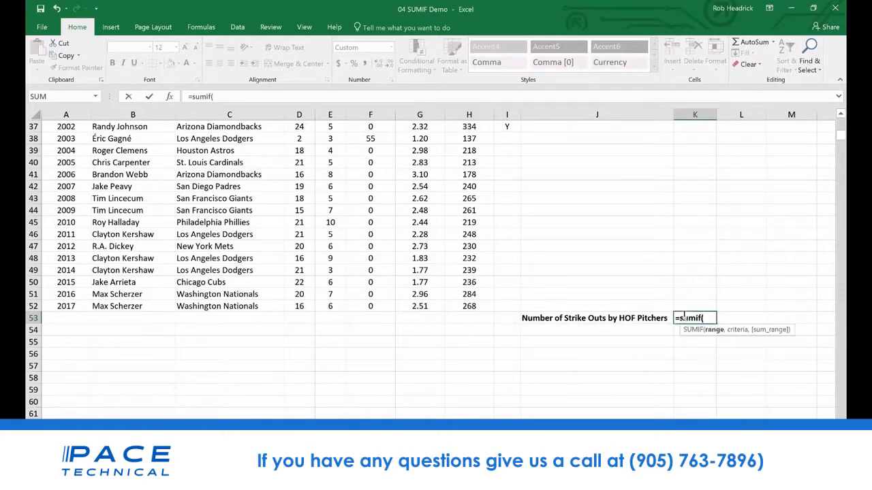
type("hof")
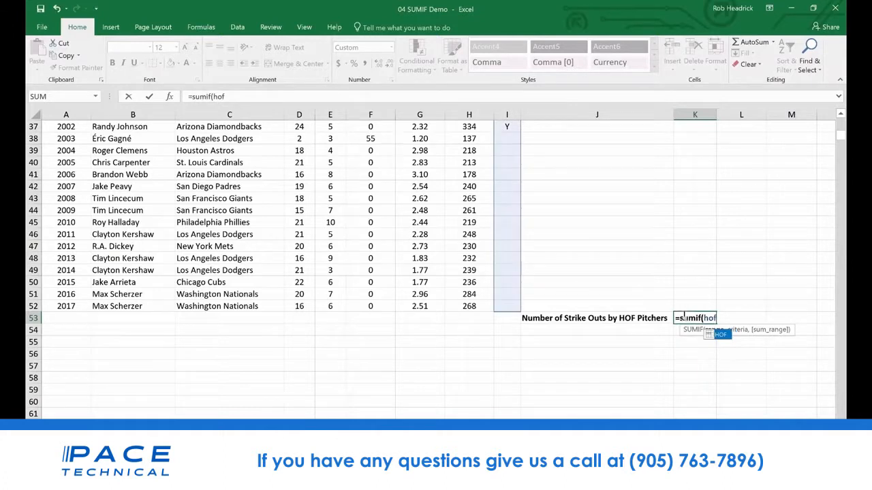
type(",")
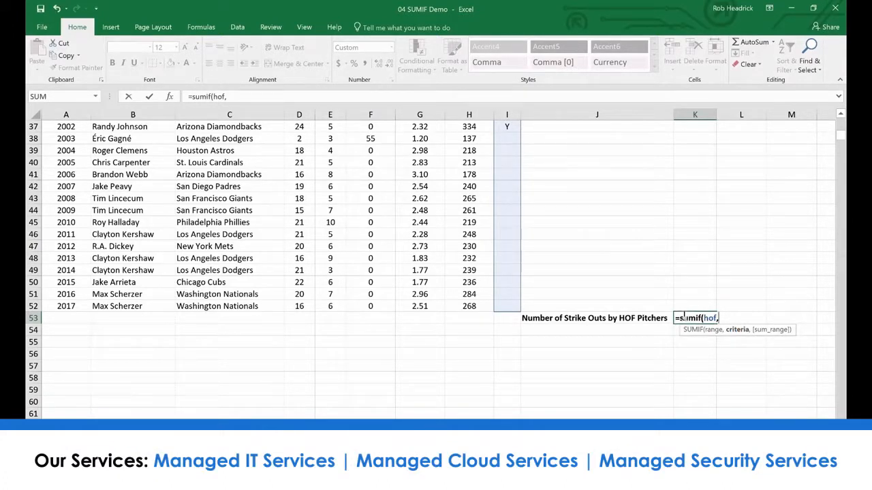
type("\"Y\",")
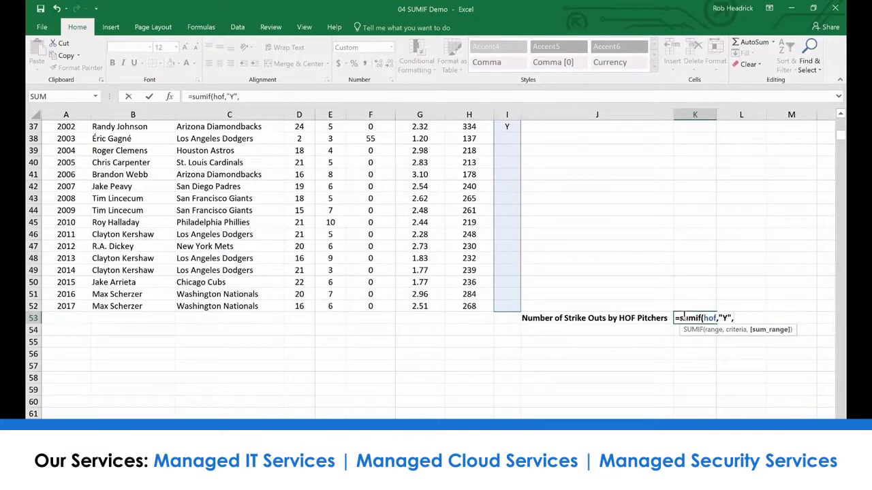
type("str")
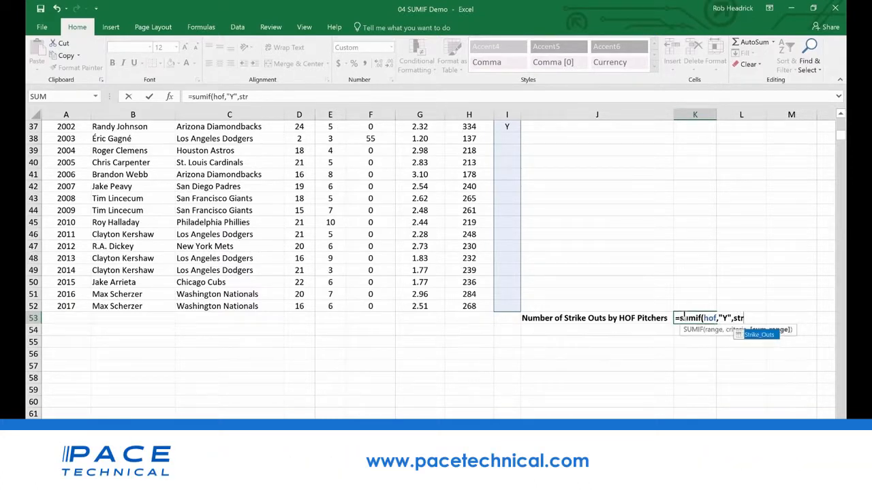
double_click(759, 336)
double_click(758, 335)
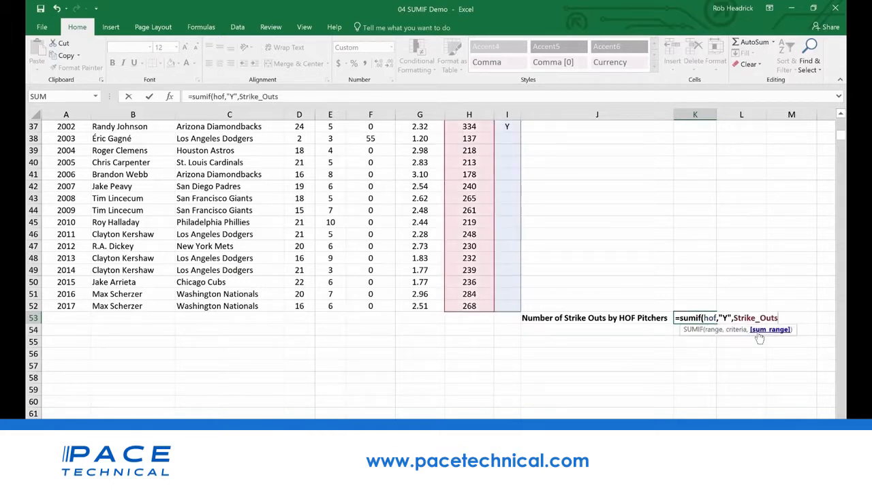
key("Return")
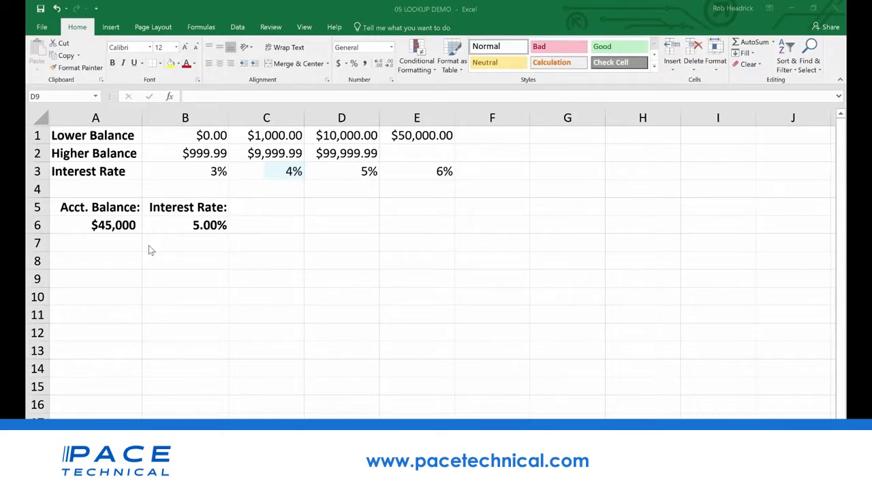
In the 05 LOOKUP DEMO workbook, inspect the account balance in A6 and the interest rate cell B6
left_click(113, 226)
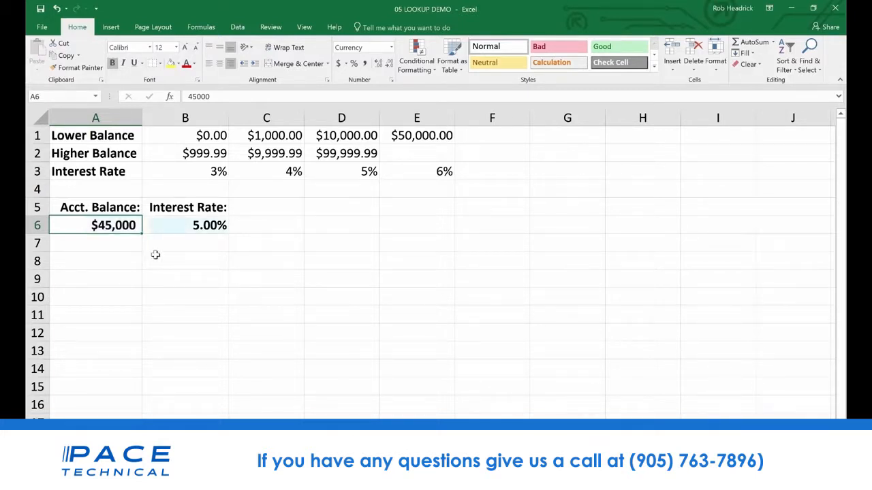
left_click(210, 225)
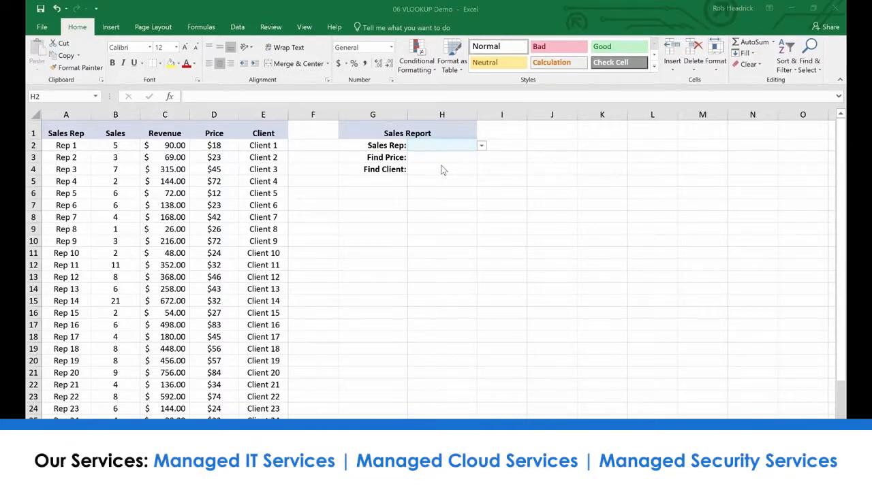
In the 06 VLOOKUP Demo workbook, choose Rep 16 as the sales rep in H2 of the Sales Report
left_click(481, 148)
left_click(482, 147)
mouse_move(480, 163)
left_mouse_down()
mouse_move(478, 229)
mouse_move(473, 166)
left_mouse_up()
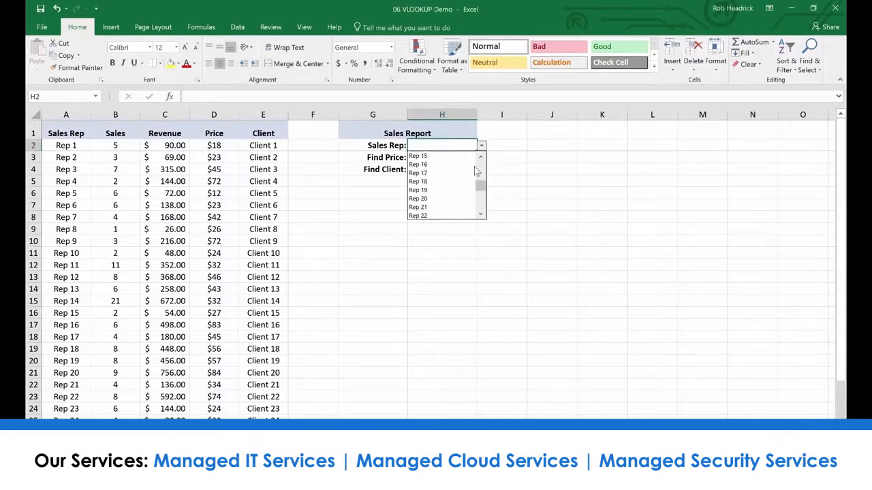
left_click(422, 168)
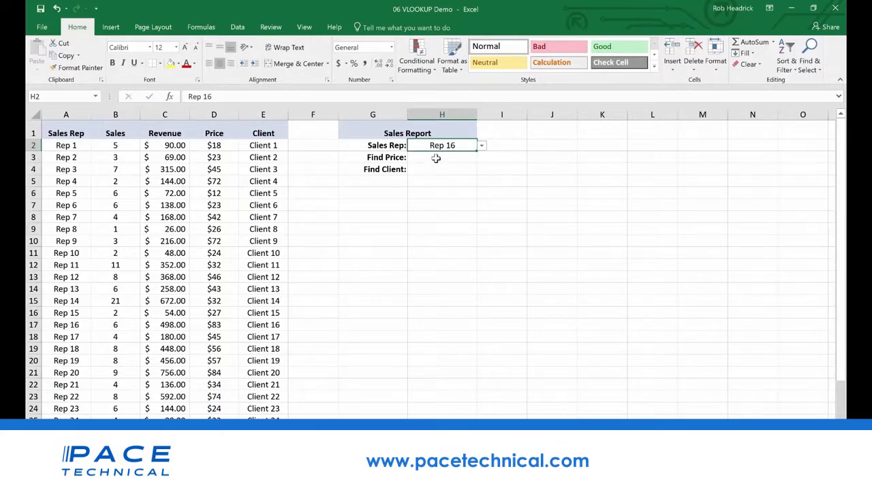
In H3, enter =vlookup(H2,A2:E36,4,false) to find the selected sales rep's price by exact match
left_click(435, 158)
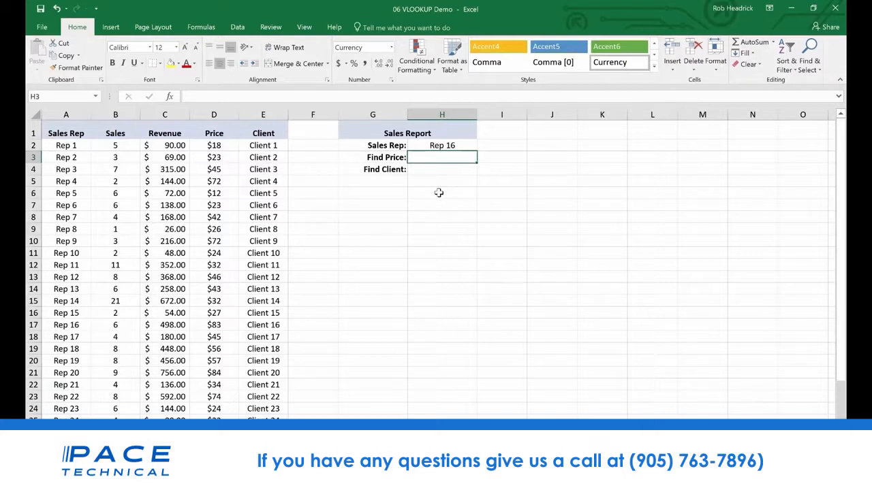
type("=vlookup")
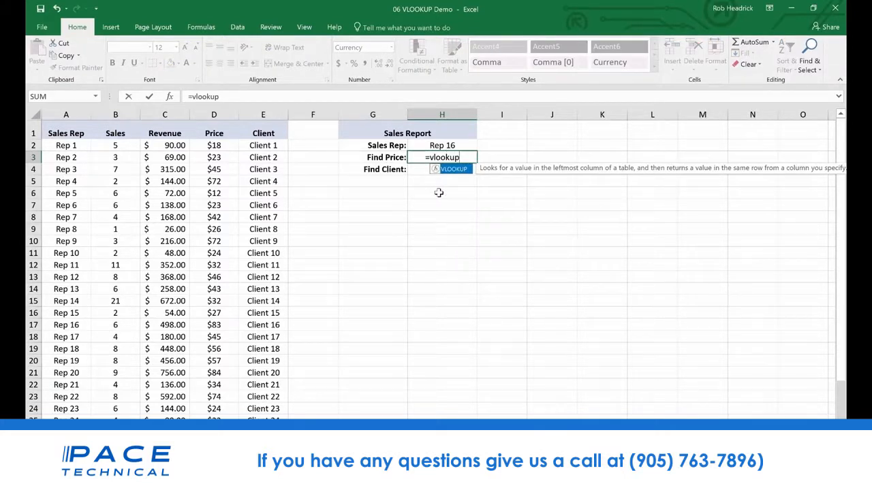
type("(")
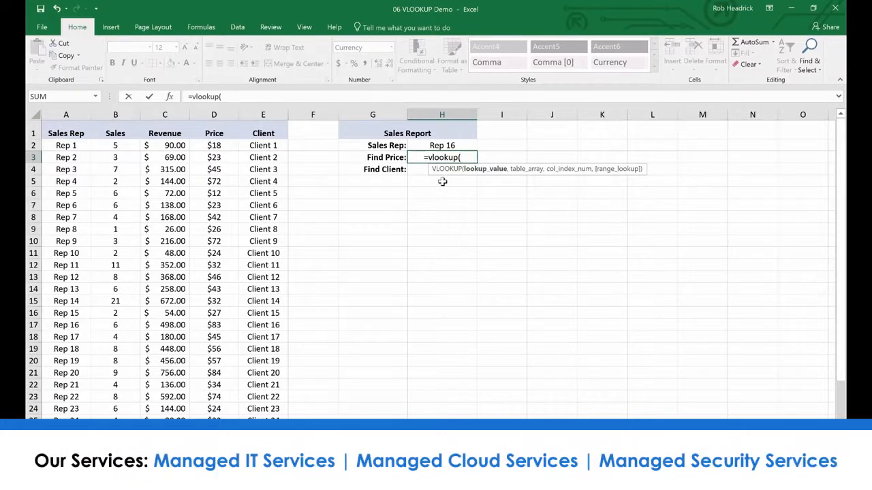
left_click(443, 146)
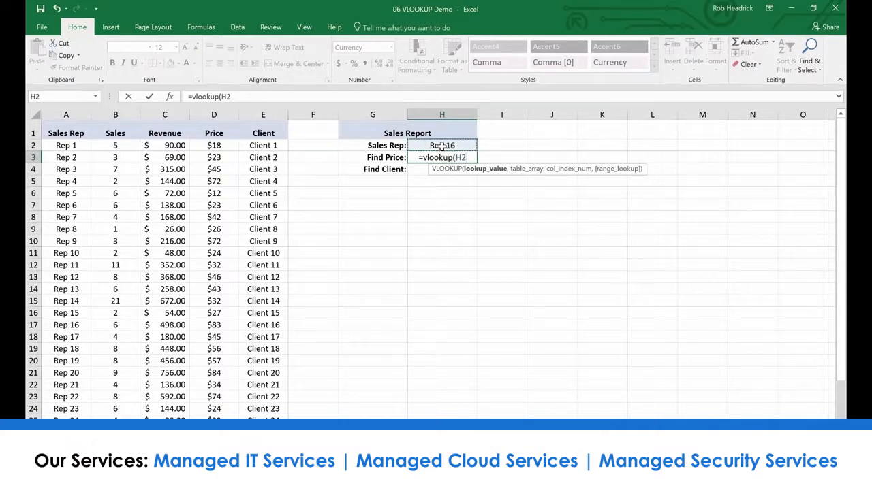
type(",")
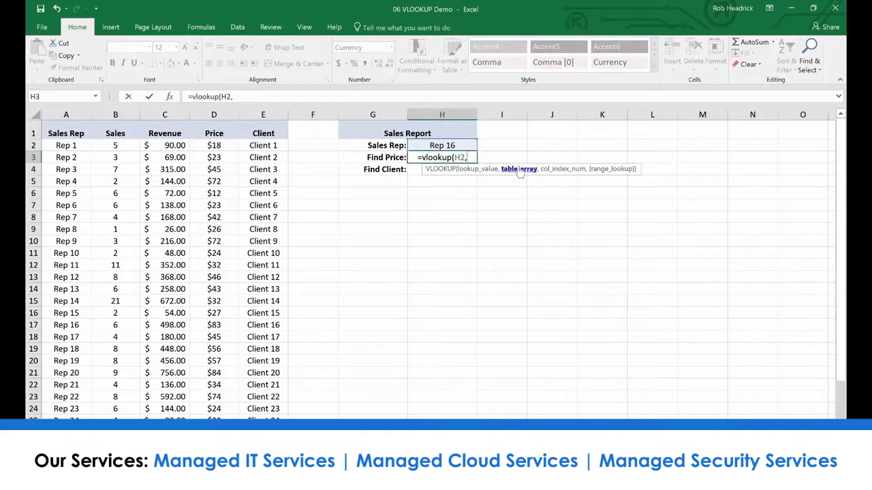
left_click_drag(63, 145, 290, 416)
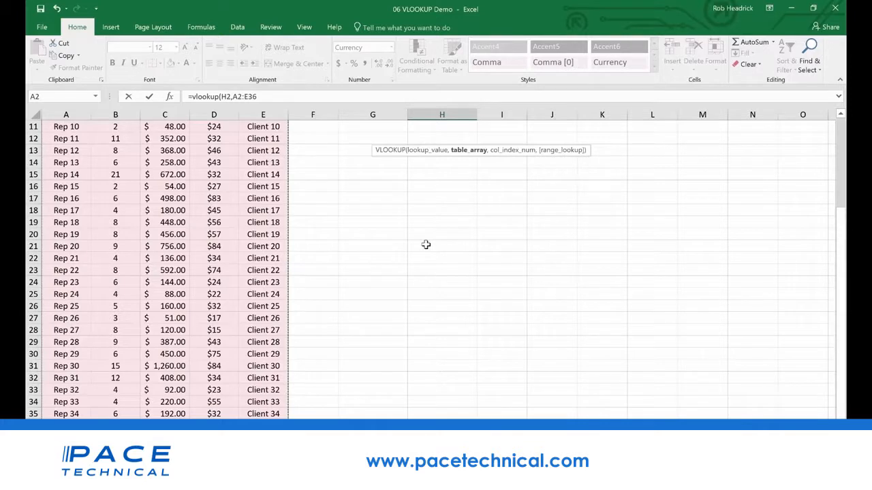
scroll(426, 244, "up", 4)
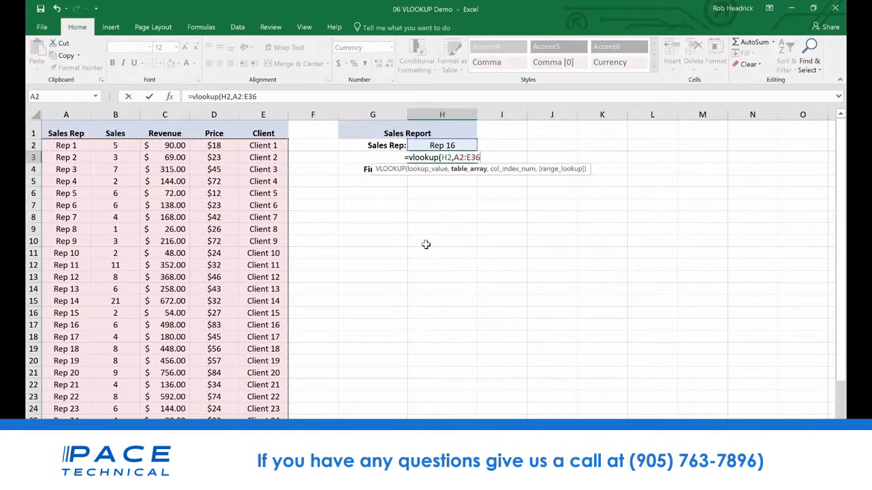
type(",")
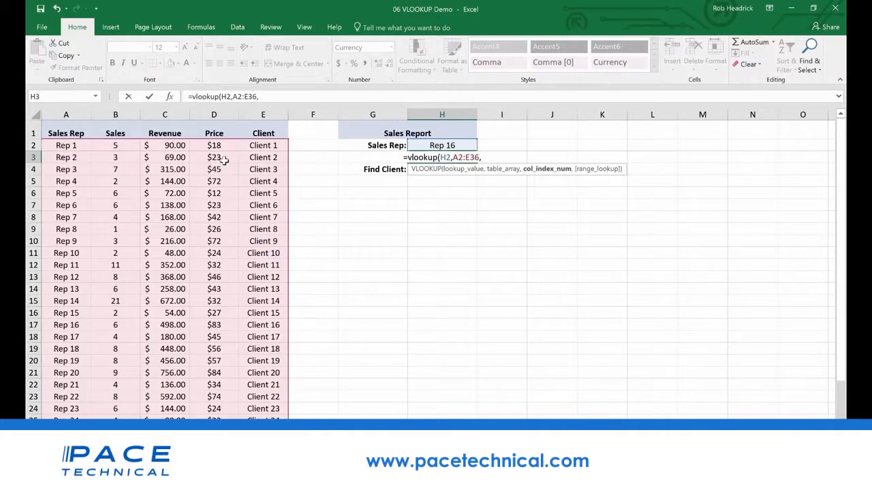
type("4,")
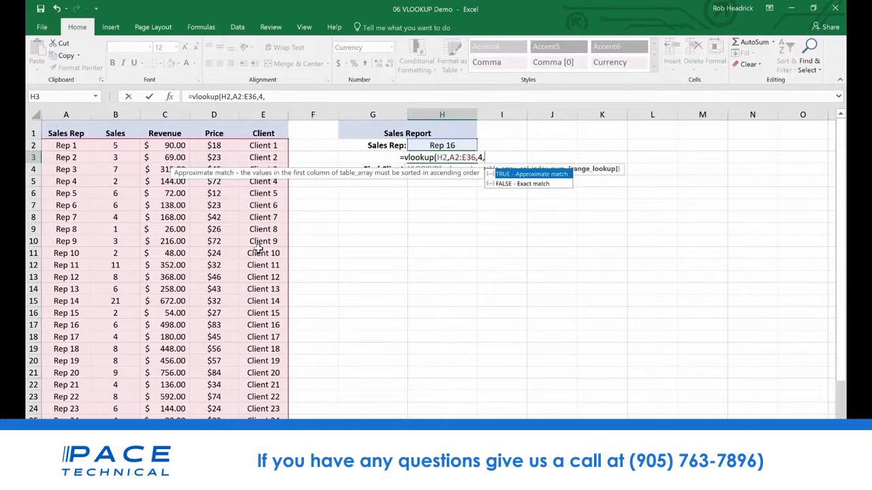
type("false")
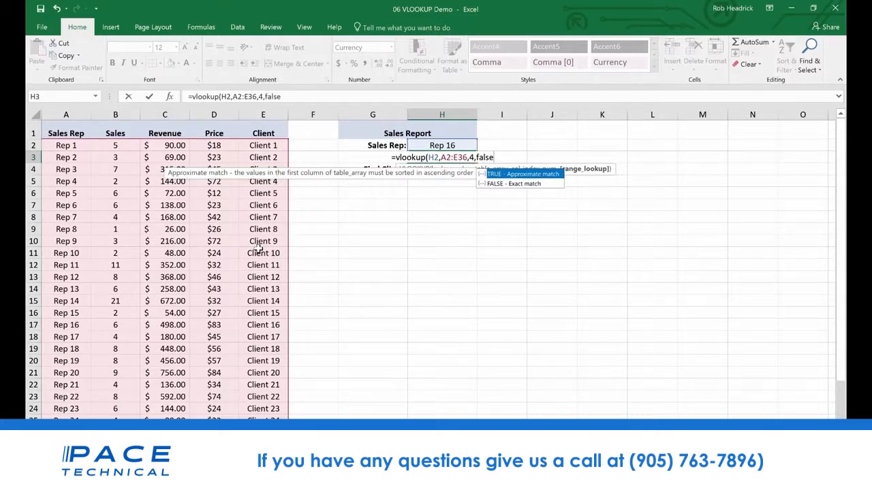
key("Return")
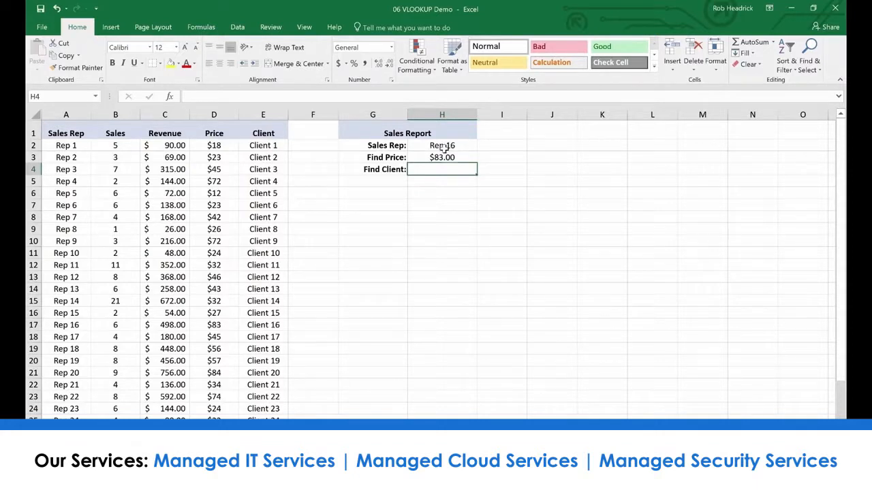
Check the Rep 16 row in the table and copy the Find Price formula from H3 into the Find Client cell H4
left_click(34, 325)
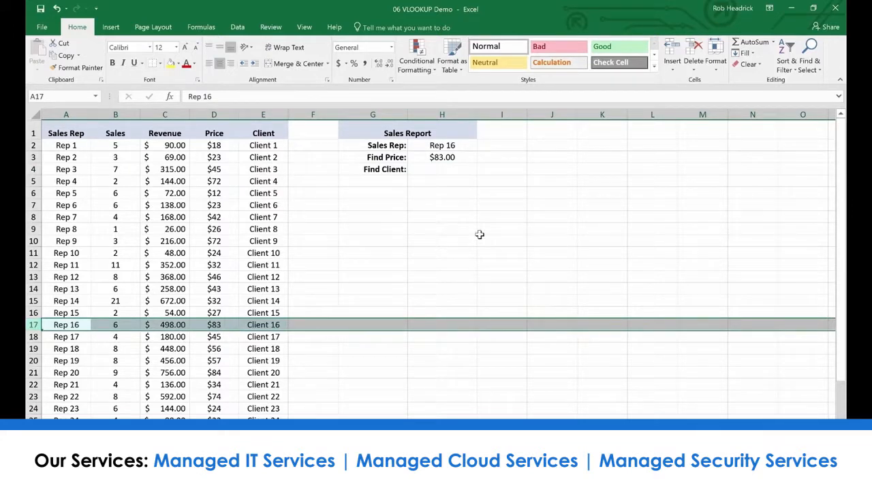
left_click(438, 171)
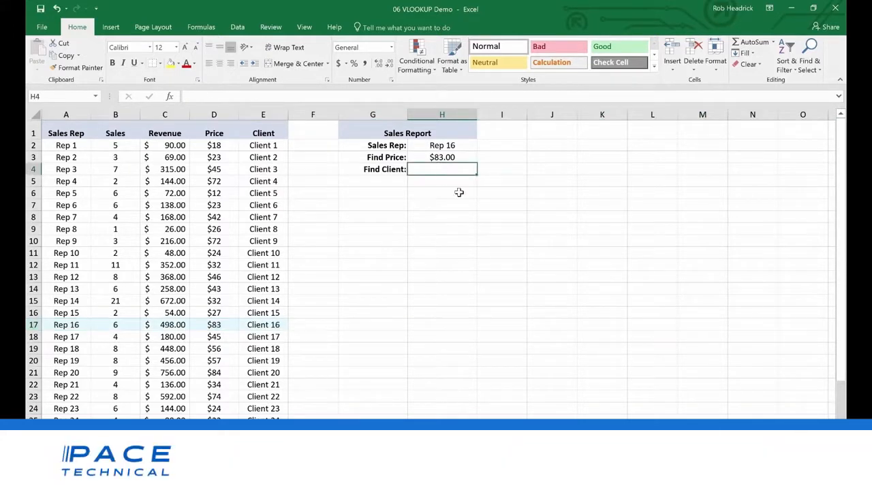
key("Up")
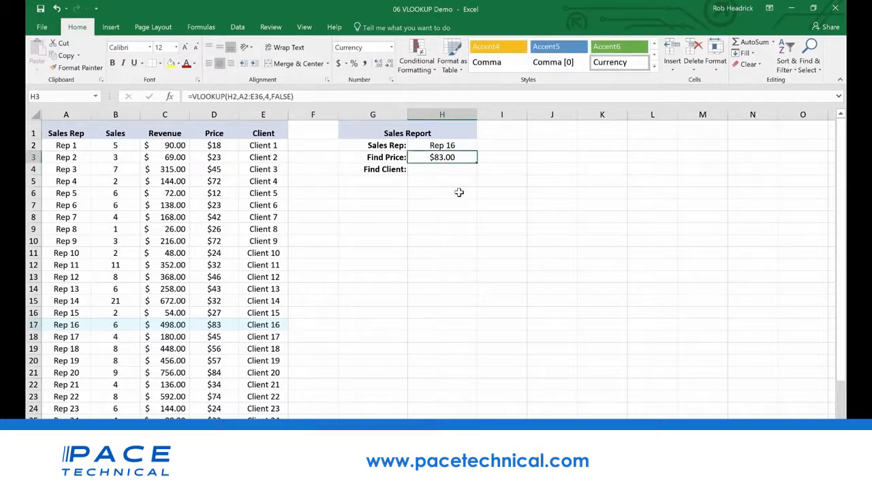
key("Down")
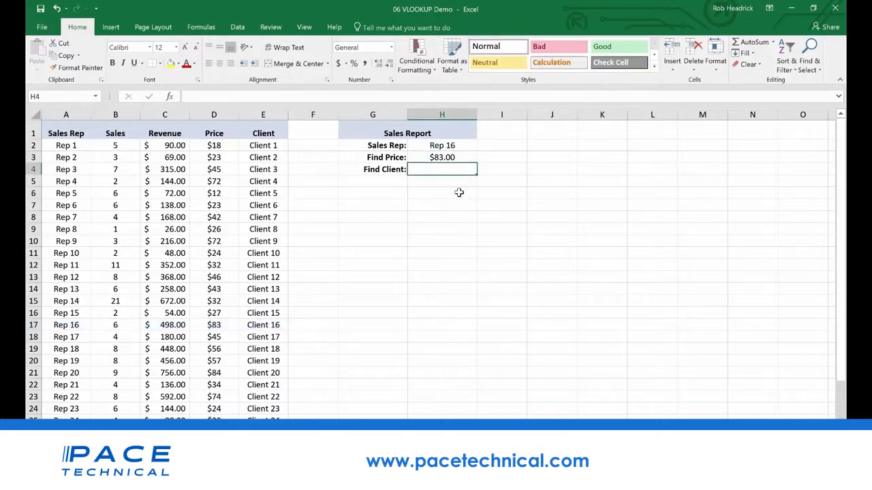
key("Up")
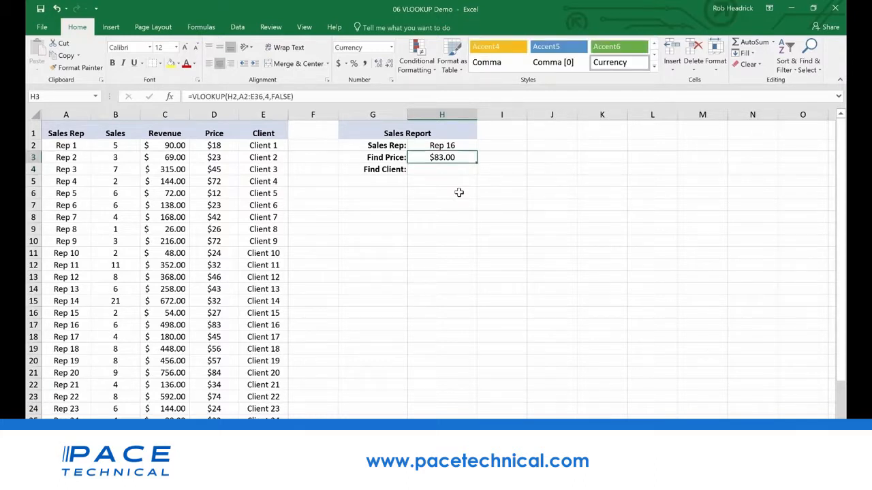
key("ctrl+c")
key("Down")
key("ctrl+v")
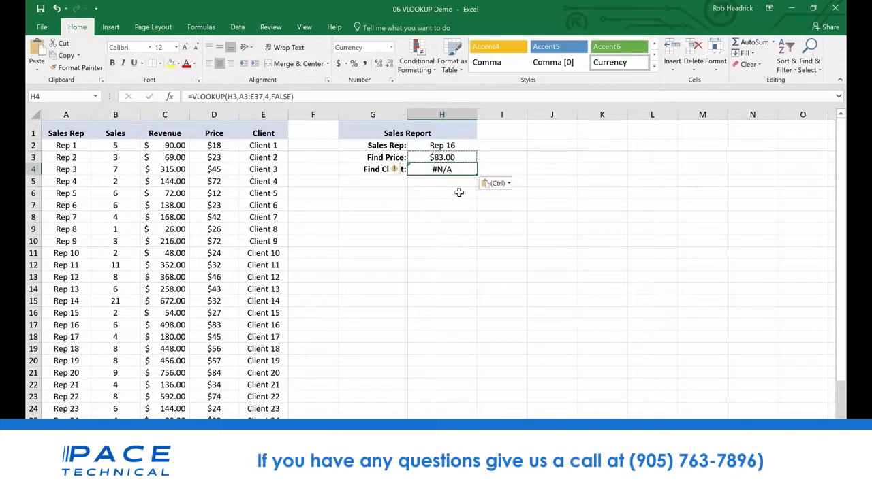
Edit the VLOOKUP formula in H4 to use H2 as the lookup value and 5 as the column index
left_click(248, 96)
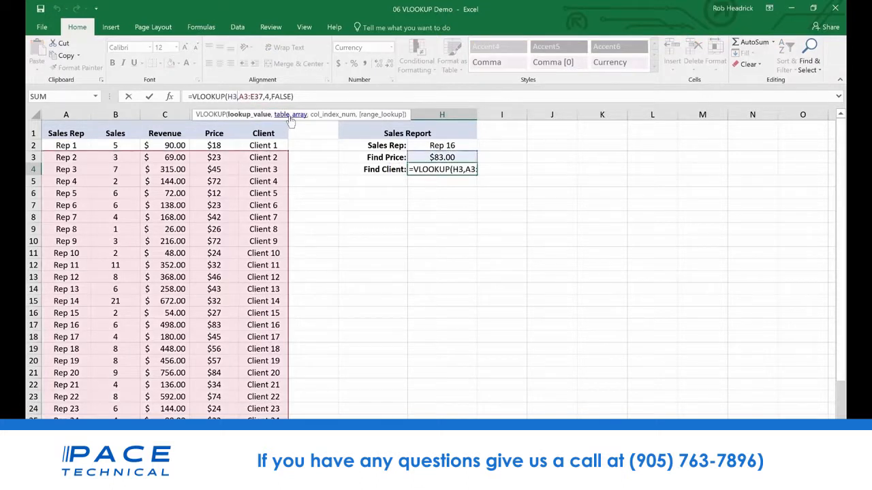
key("BackSpace")
type("2")
key("Right")
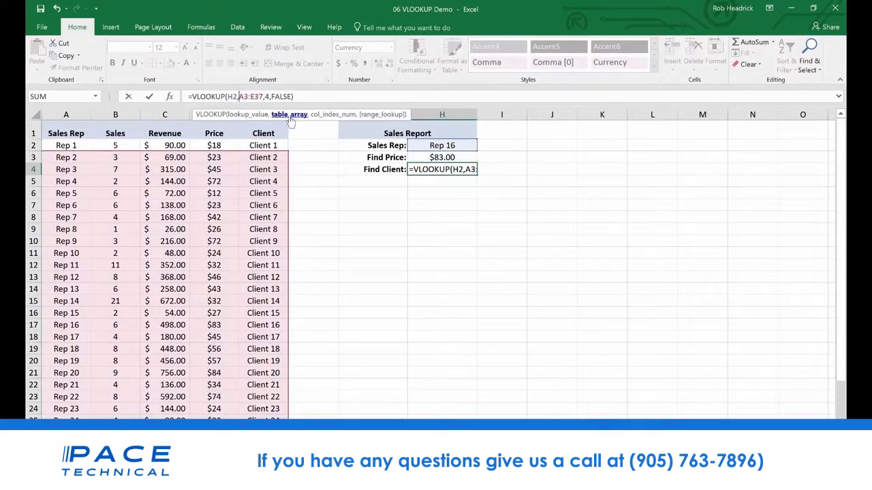
key("Right")
key("Right")
key("Right")
key("Delete")
type("5")
key("Return")
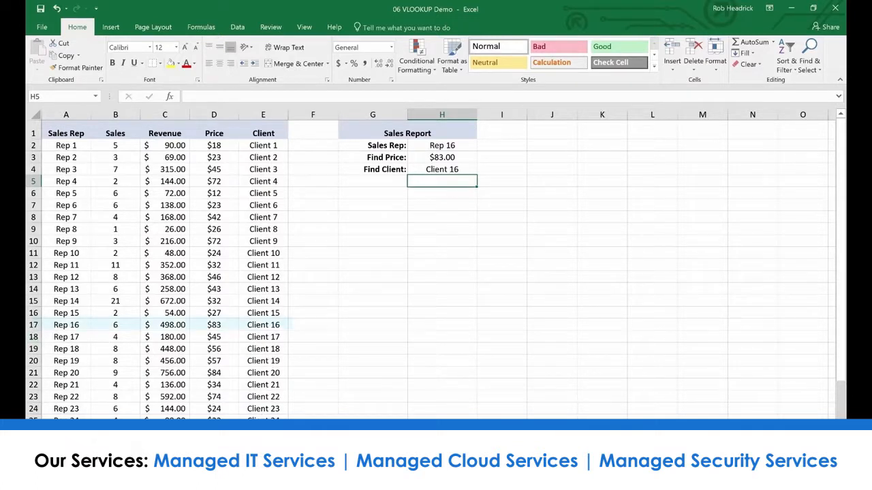
Check the Rep 16 row, and test the report by choosing Rep 19 and another rep further down the list in H2
left_click(32, 325)
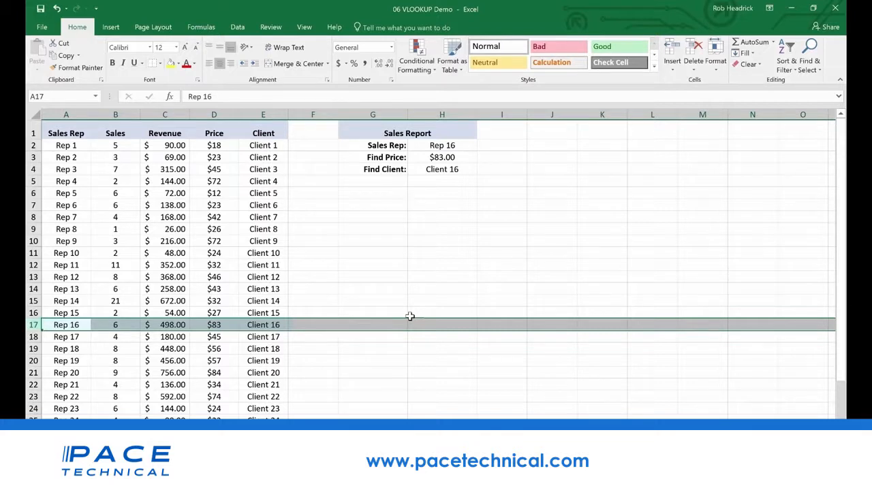
left_click(448, 146)
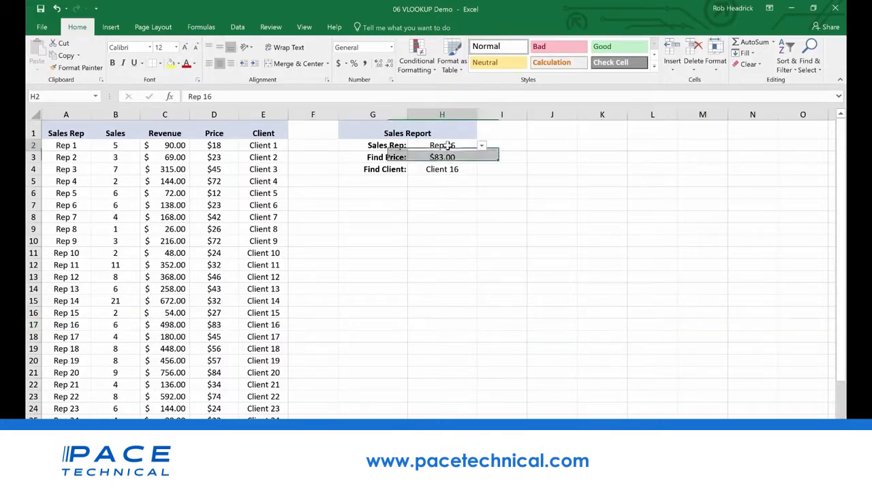
left_click(482, 147)
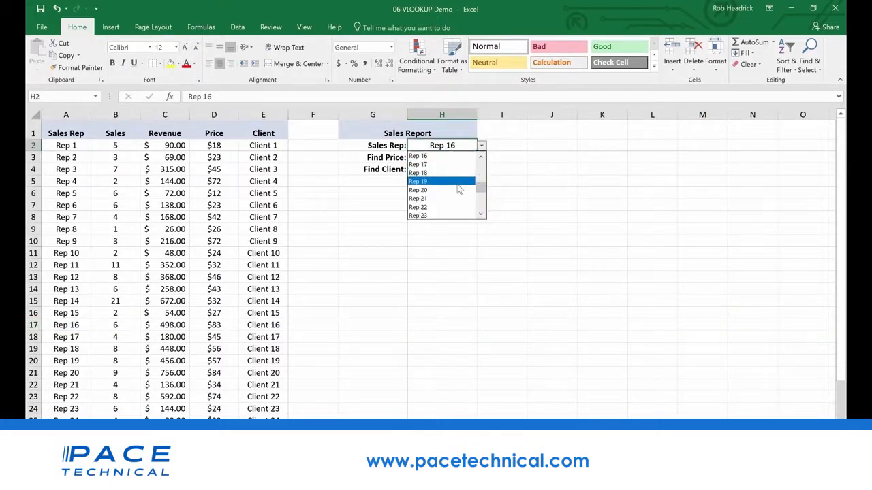
left_click(457, 185)
left_click(481, 146)
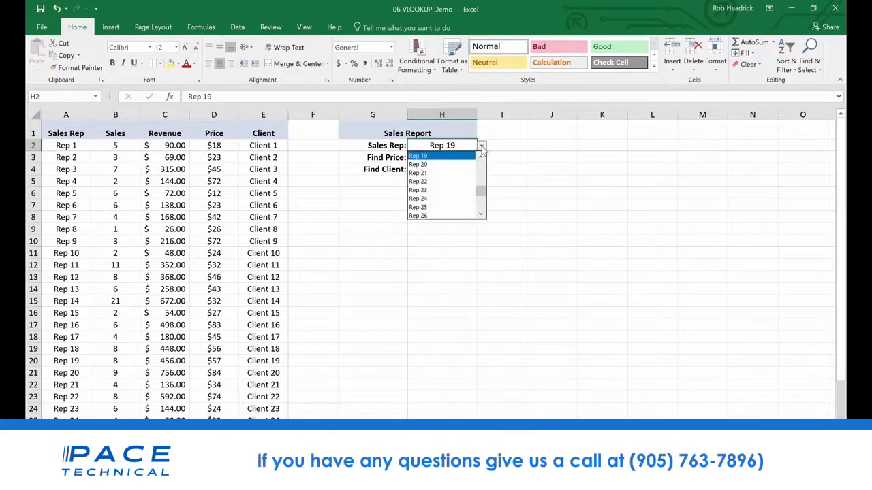
left_click(455, 204)
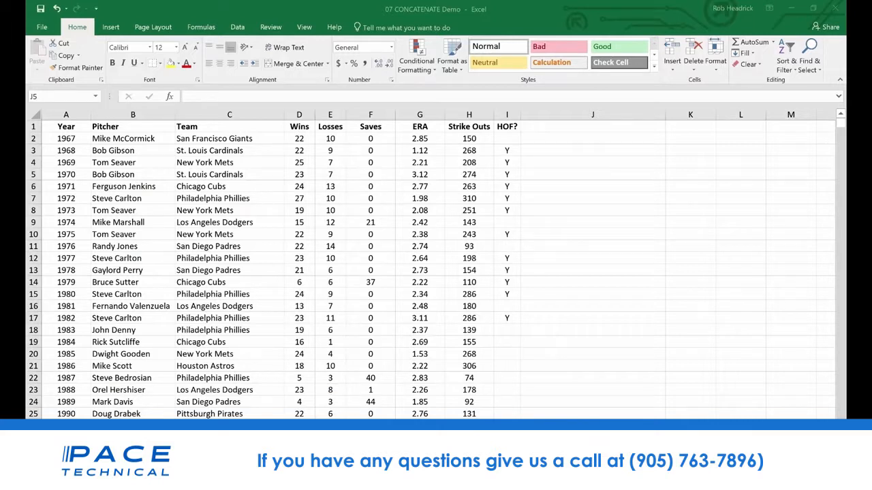
In the 07 CONCATENATE Demo workbook, inspect the separate Wins and Losses columns
left_click(235, 235)
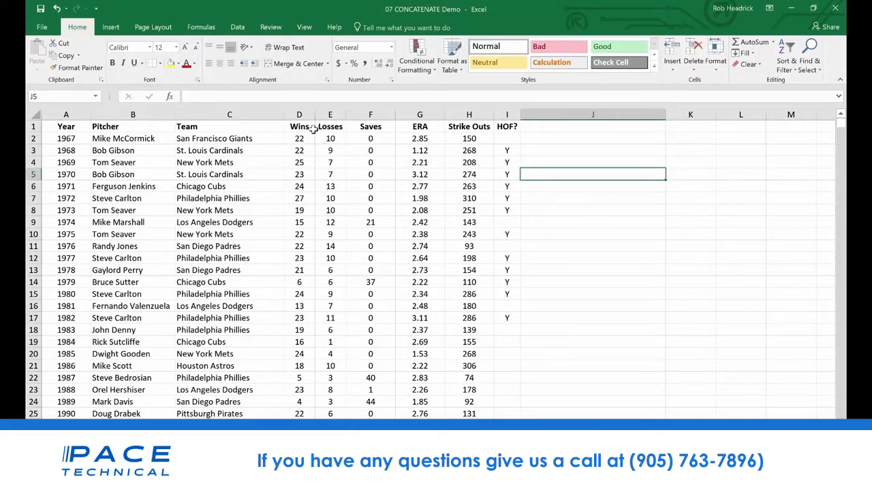
left_click_drag(300, 127, 331, 127)
left_click(328, 198)
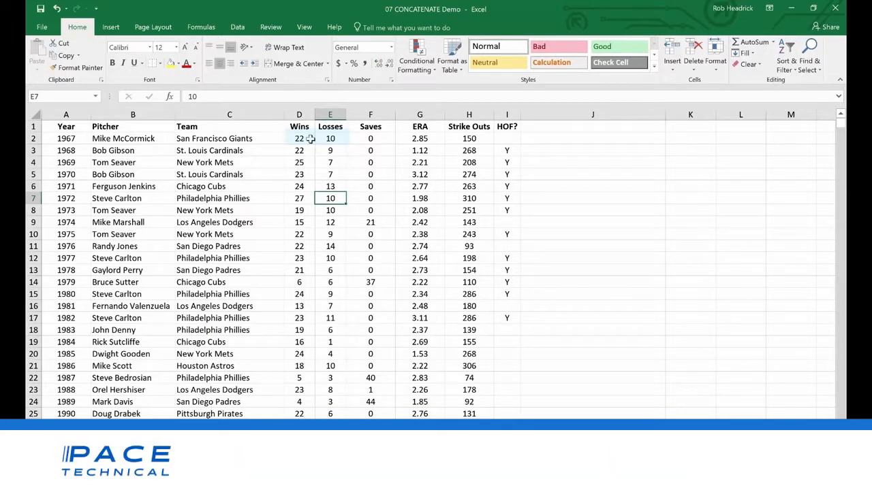
Try combining wins and losses manually by writing 22-10 in D2, and restore the cell to 22
double_click(310, 138)
type("-1")
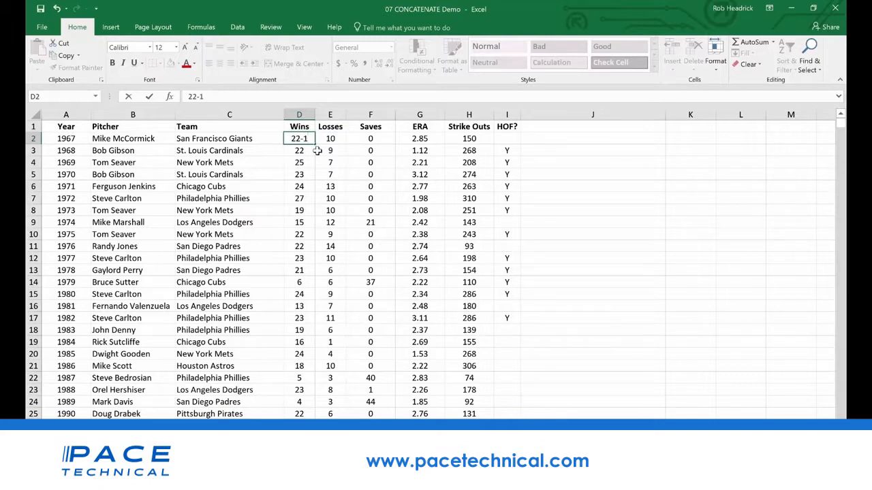
type("0")
key("BackSpace")
key("BackSpace")
key("BackSpace")
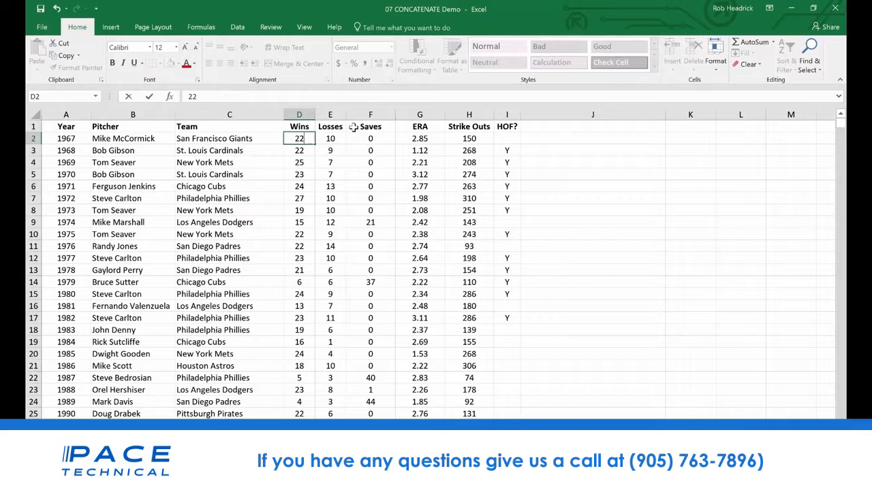
key("Return")
Insert a new column between Losses and Saves and give it the header W-L in F1
right_click(355, 114)
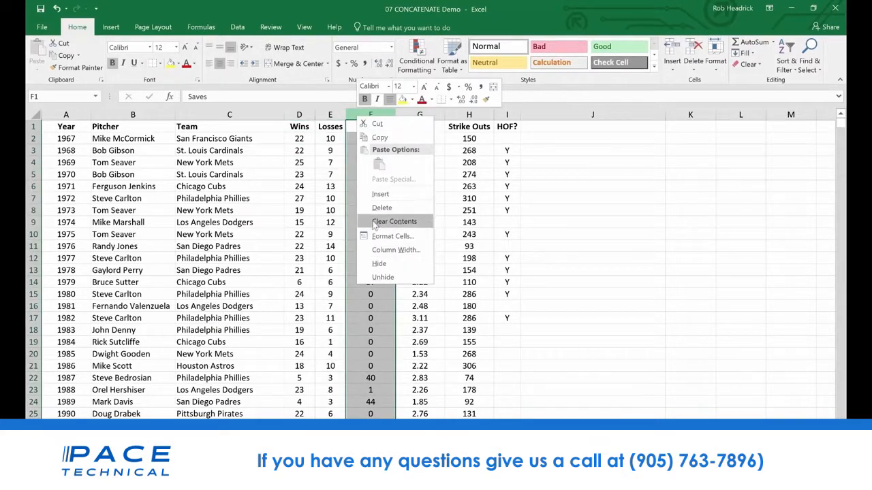
left_click(380, 195)
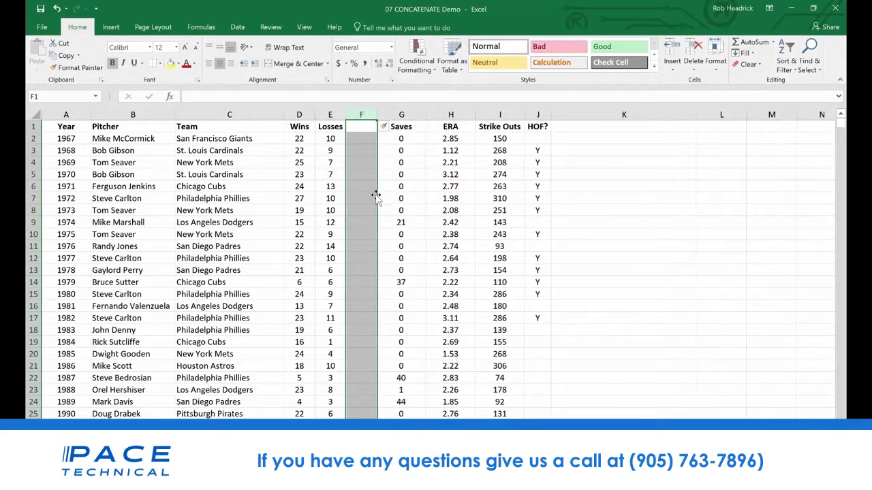
left_click(362, 126)
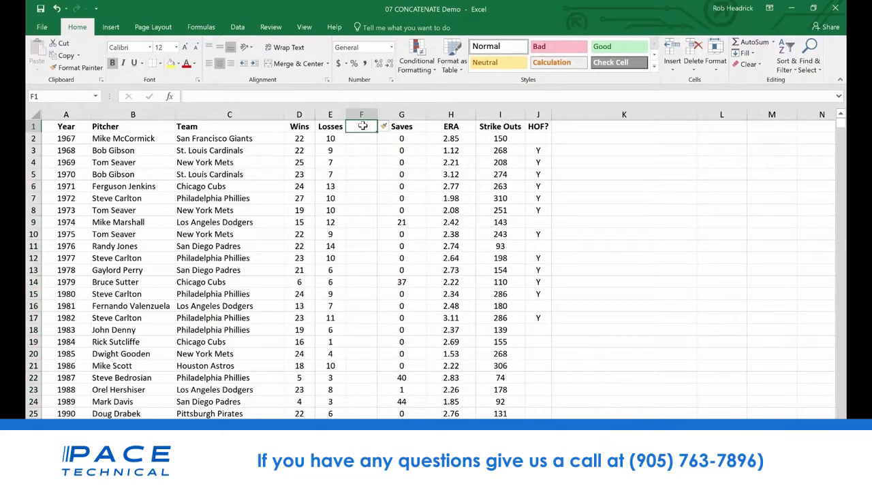
type("W-L")
key("Return")
Enter the formula =CONCATENATE(D2,E2) in F2 to join the first pitcher's wins and losses
type("=con")
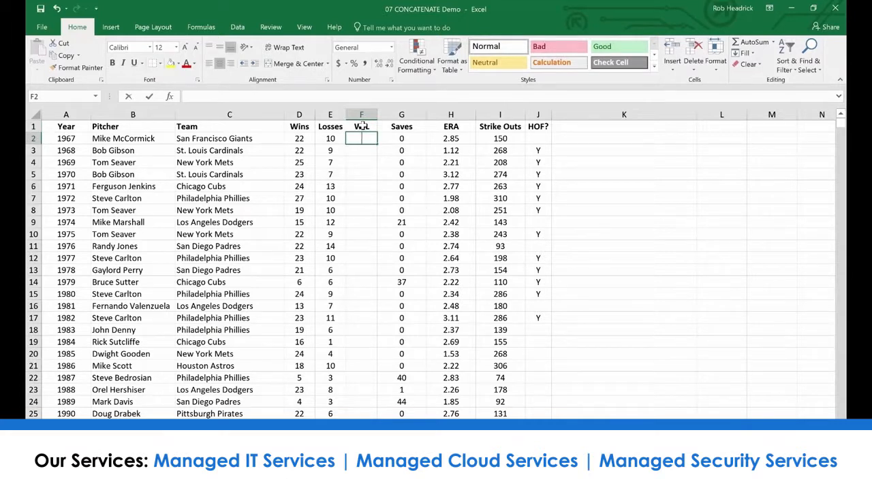
type("c")
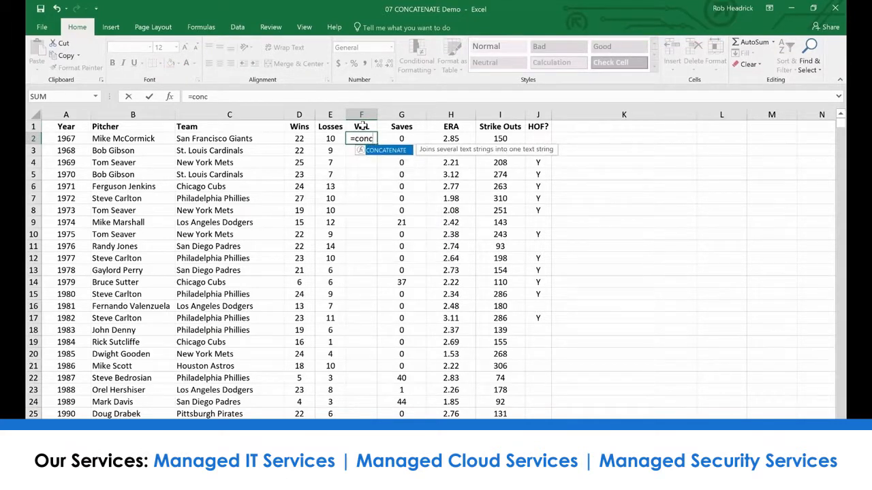
double_click(392, 152)
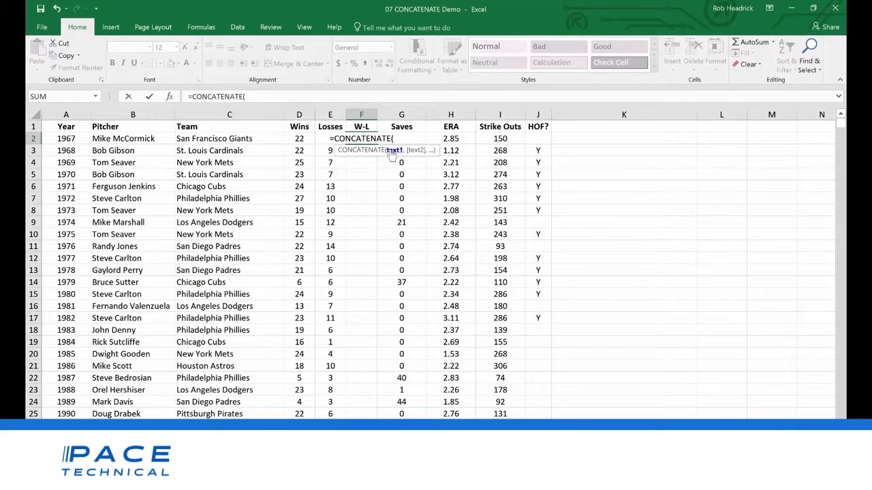
left_click(298, 139)
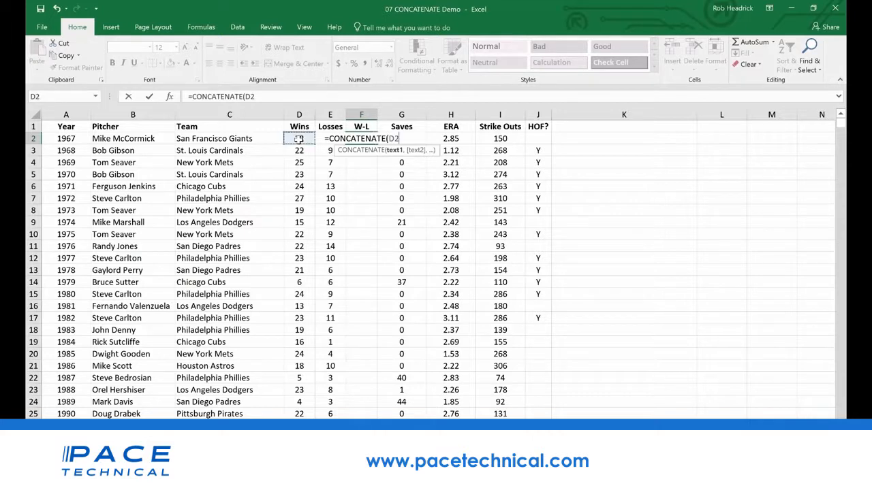
type(",")
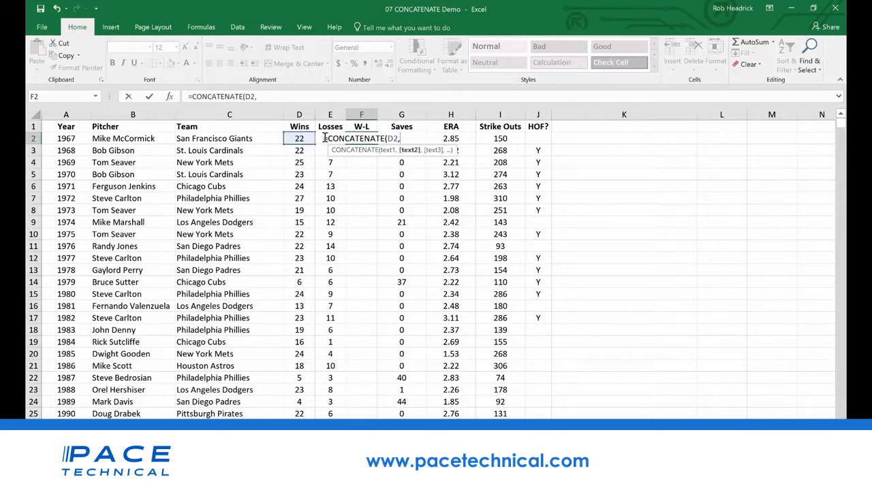
type("e")
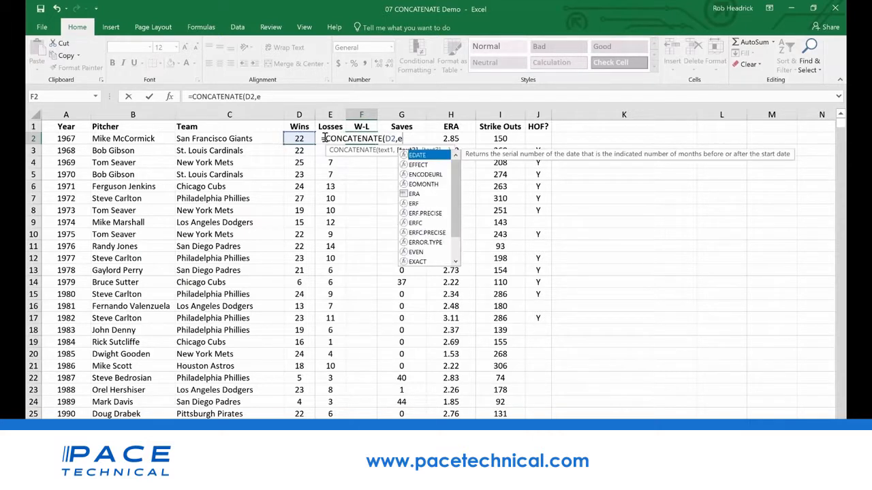
type("2)")
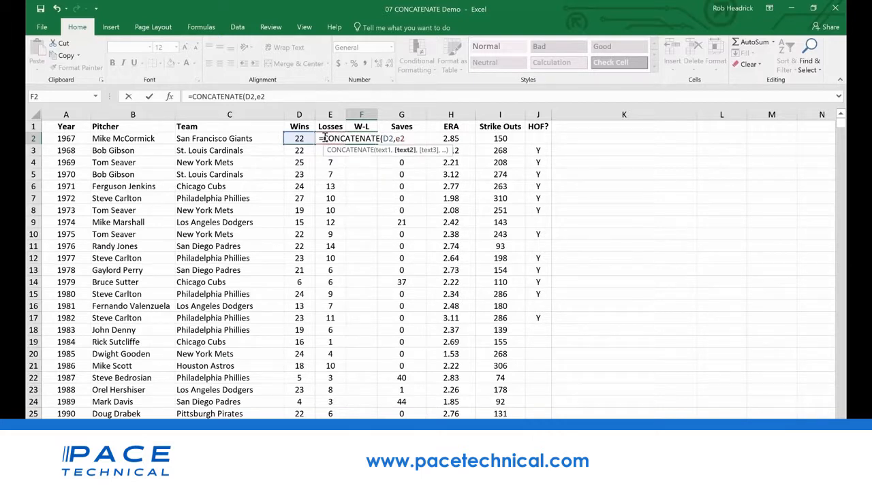
key("Return")
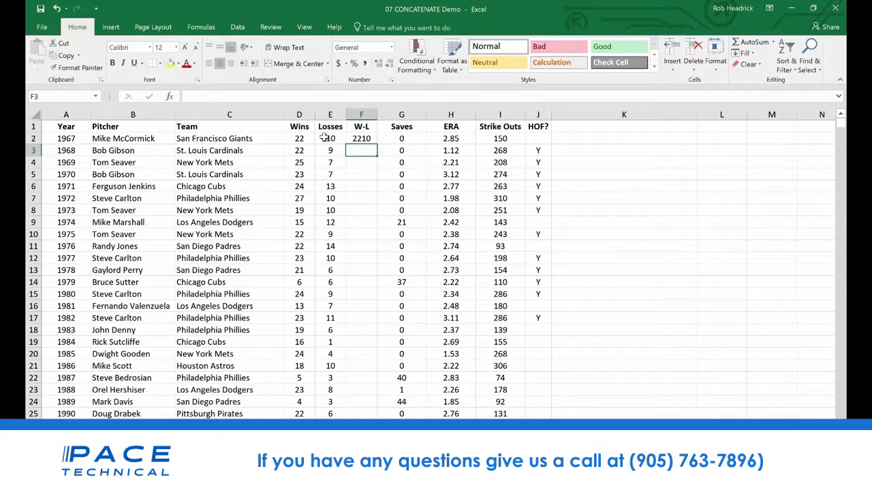
Add a "-" separator between D2 and E2 in F2's CONCATENATE formula, and fill the formula down through F11
left_click(361, 139)
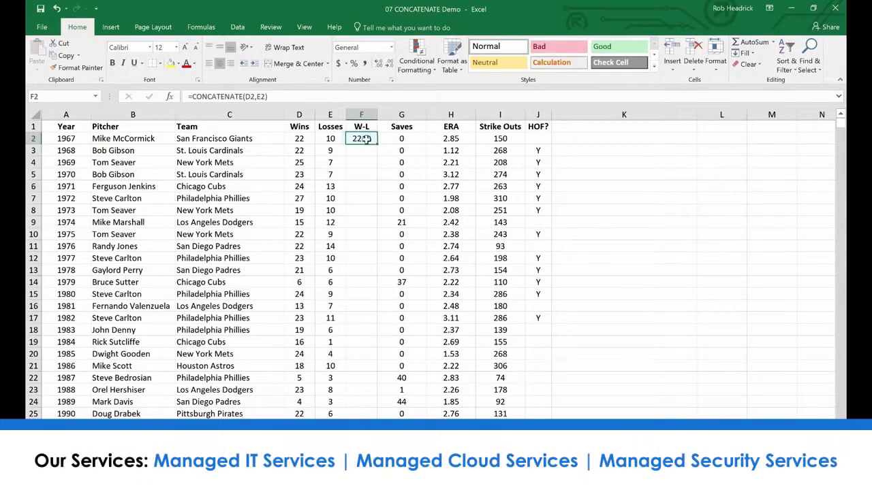
left_click(258, 98)
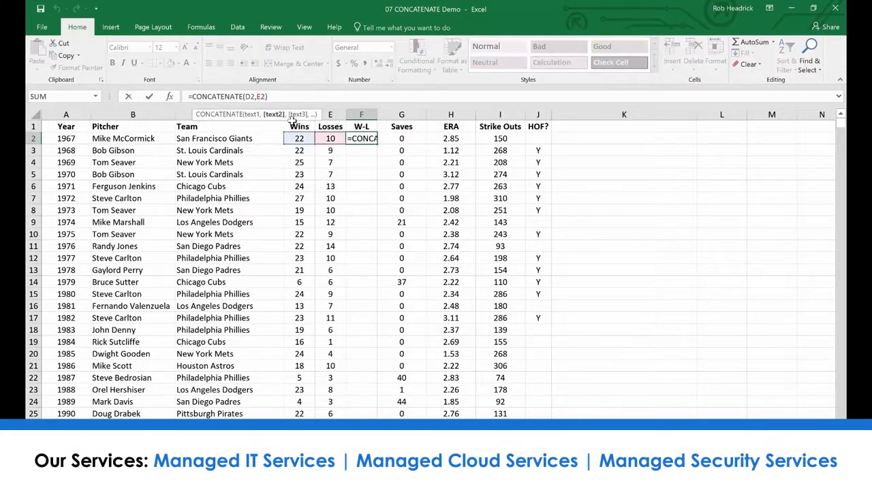
type("\"")
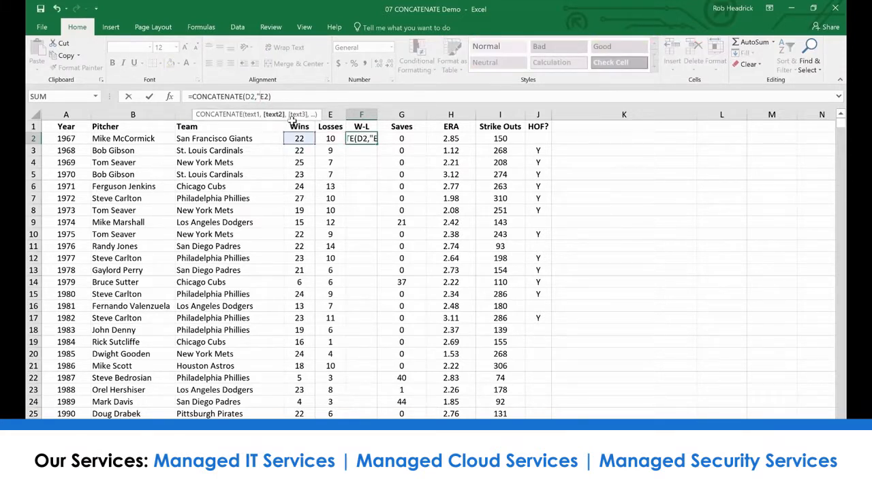
type("-\",")
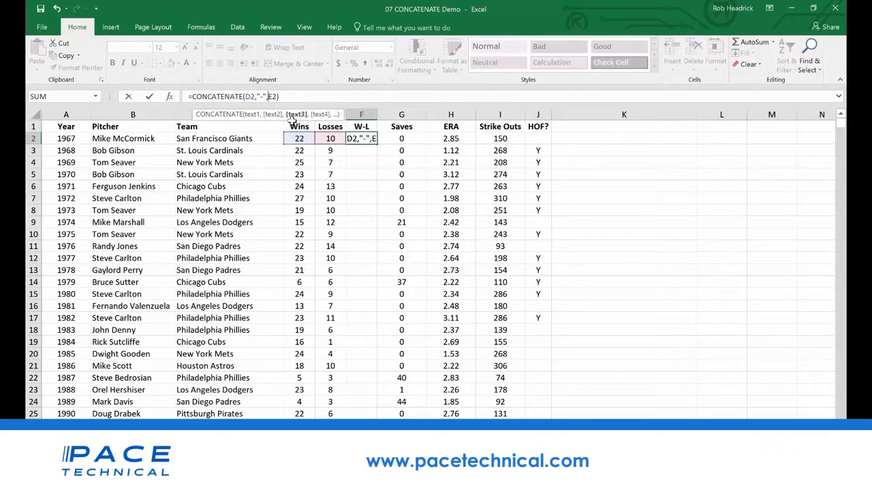
key("Return")
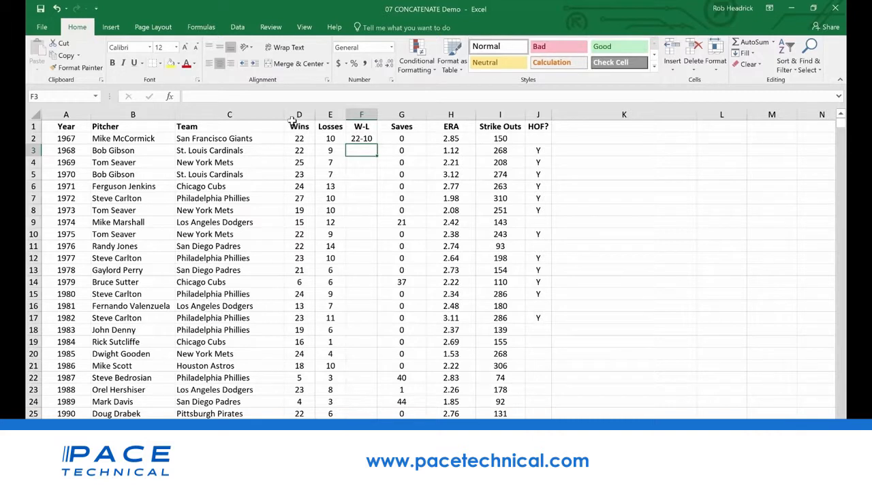
left_click(360, 140)
left_click_drag(374, 145, 371, 251)
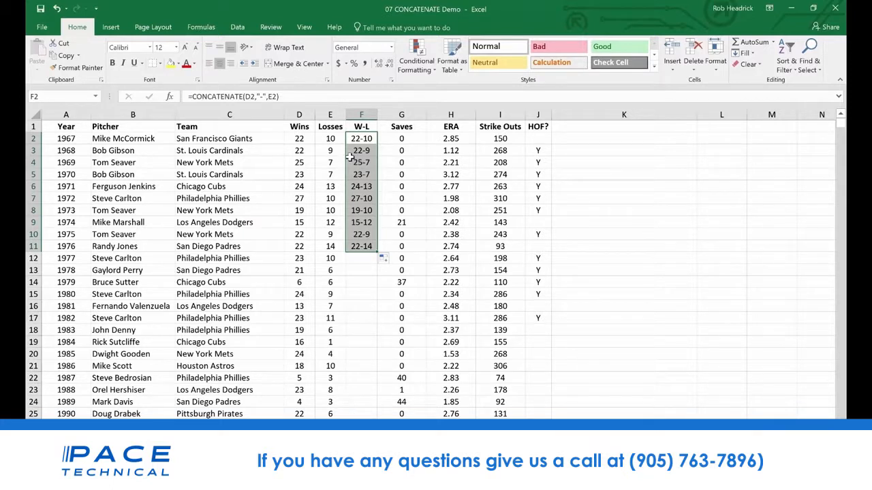
left_click(299, 126)
left_click(298, 114)
left_click_drag(297, 113, 330, 114)
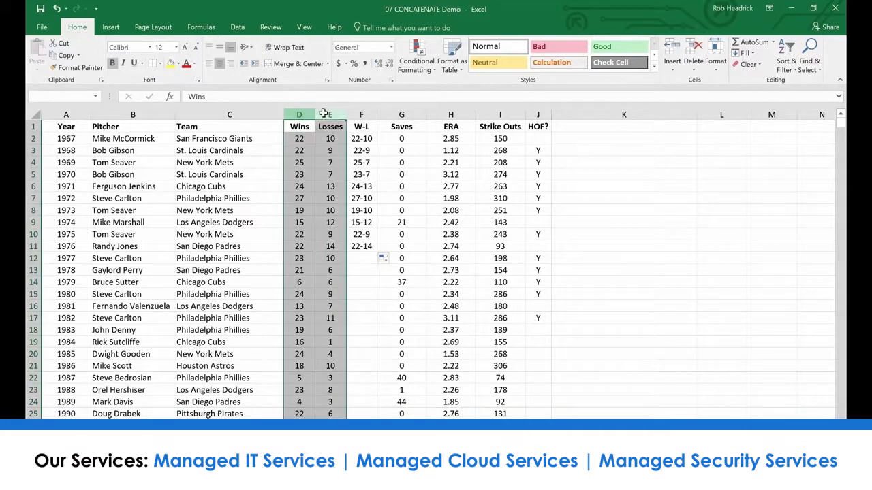
right_click(327, 115)
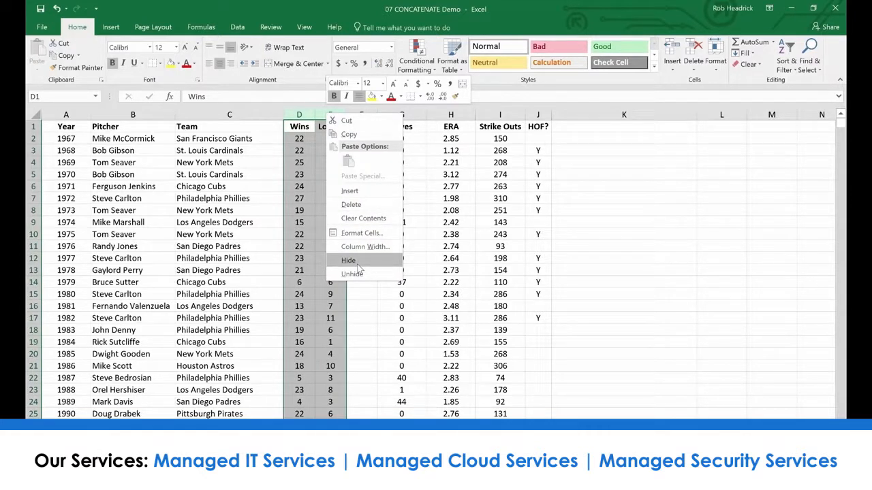
left_click(355, 312)
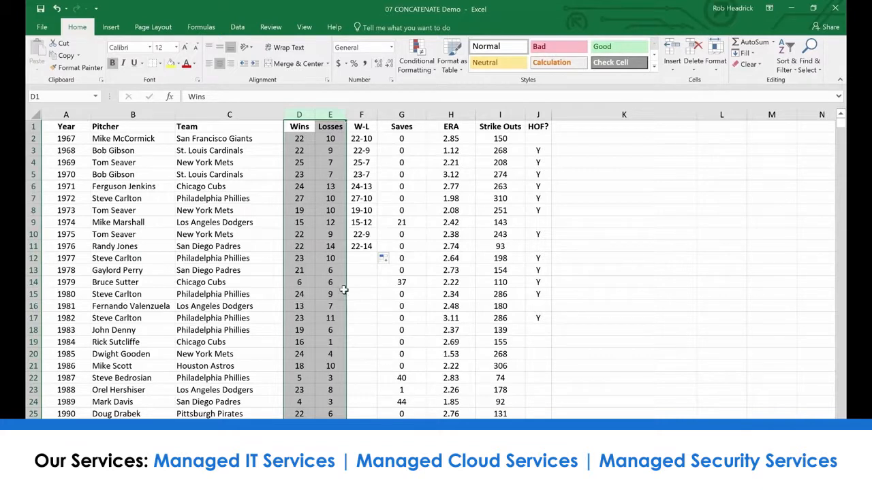
left_click(314, 251)
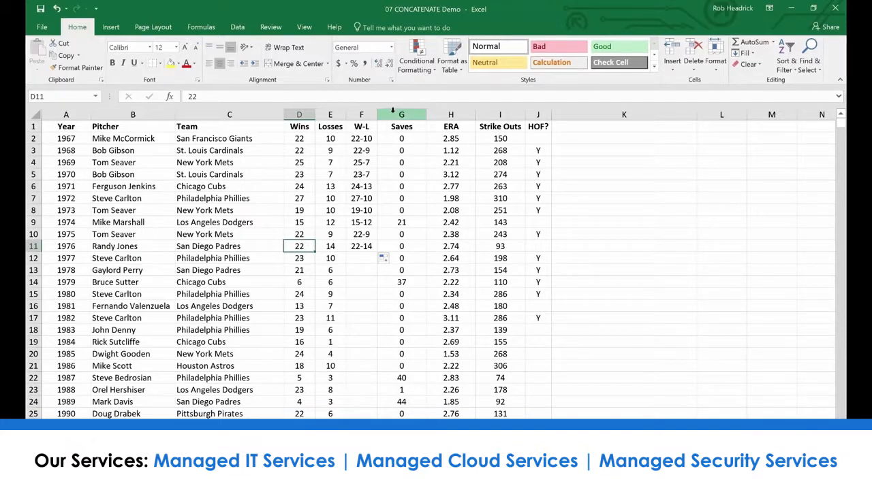
Insert an empty column between the W-L and Saves columns
right_click(392, 114)
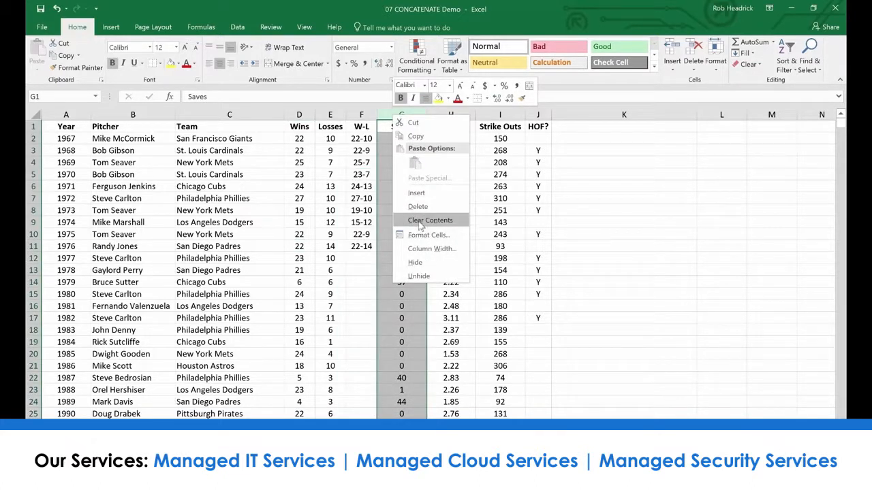
left_click(416, 193)
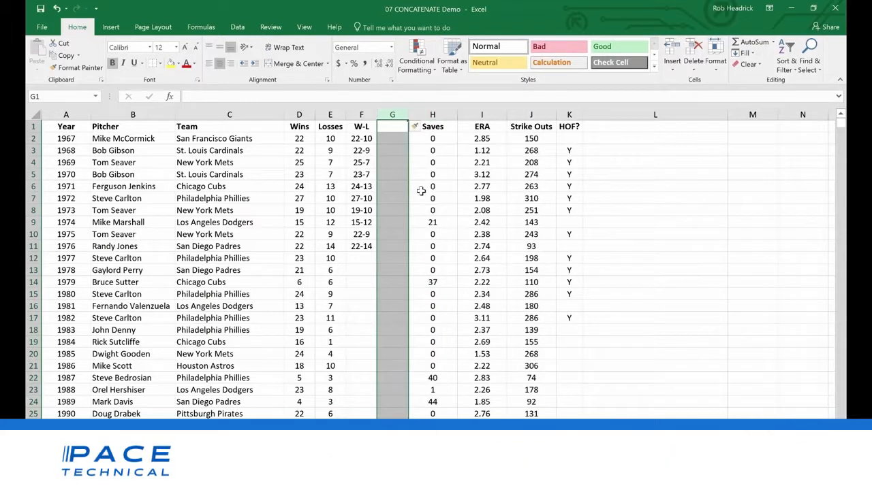
left_click(390, 127)
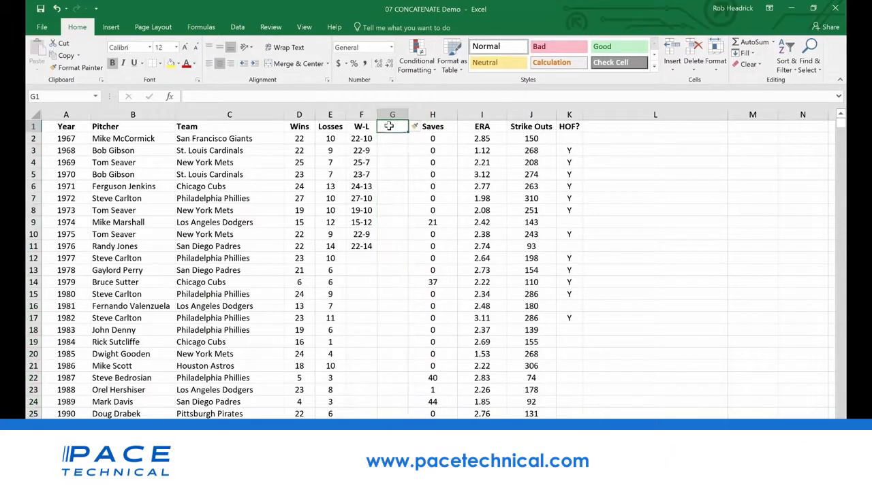
Copy the W-L results in F2:F11 and paste them as values only into G2:G11
left_click_drag(357, 138, 361, 247)
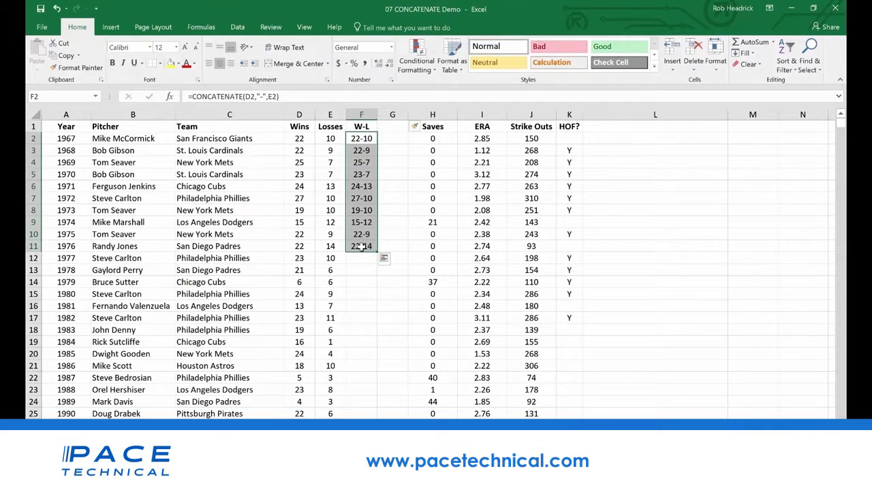
key("ctrl+c")
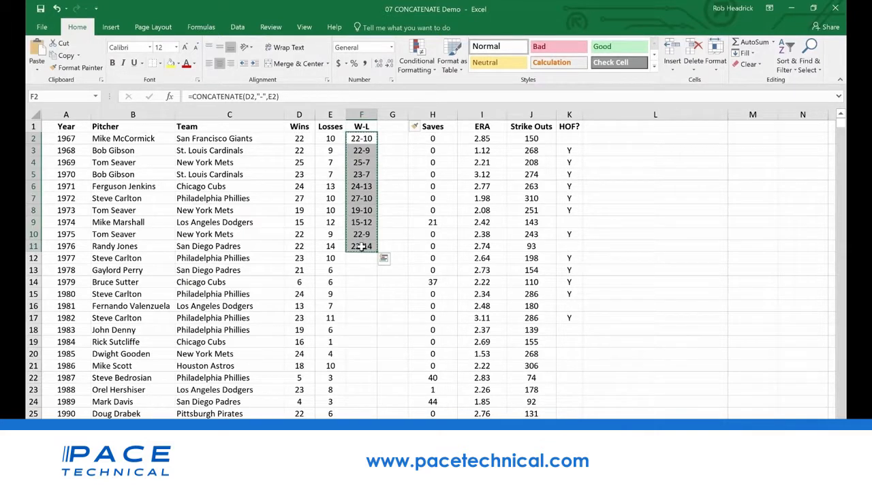
left_click(37, 72)
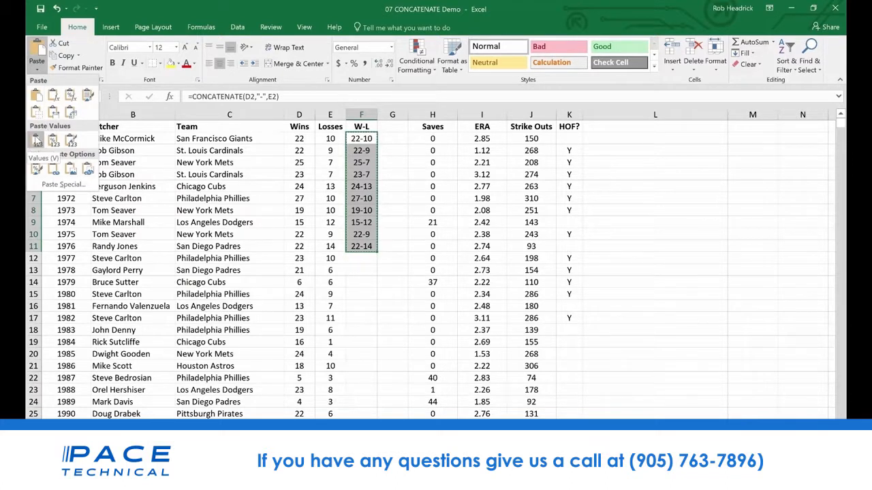
left_click(393, 138)
left_click_drag(393, 138, 395, 251)
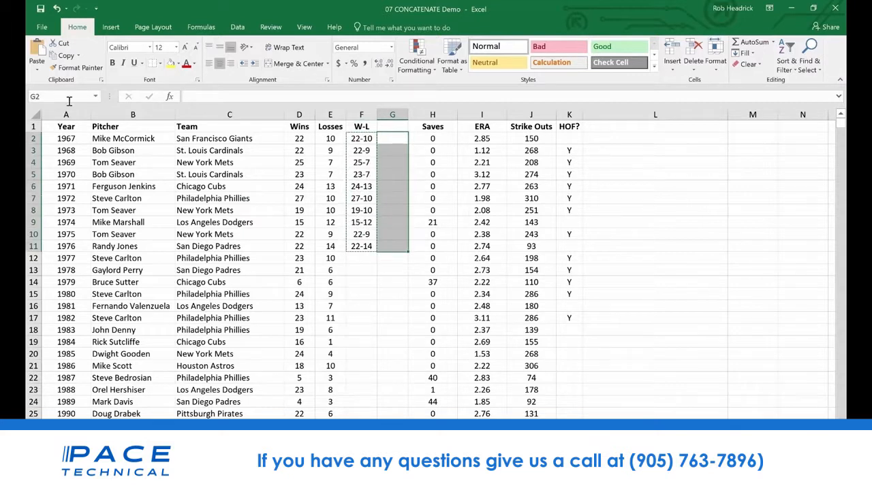
left_click(38, 71)
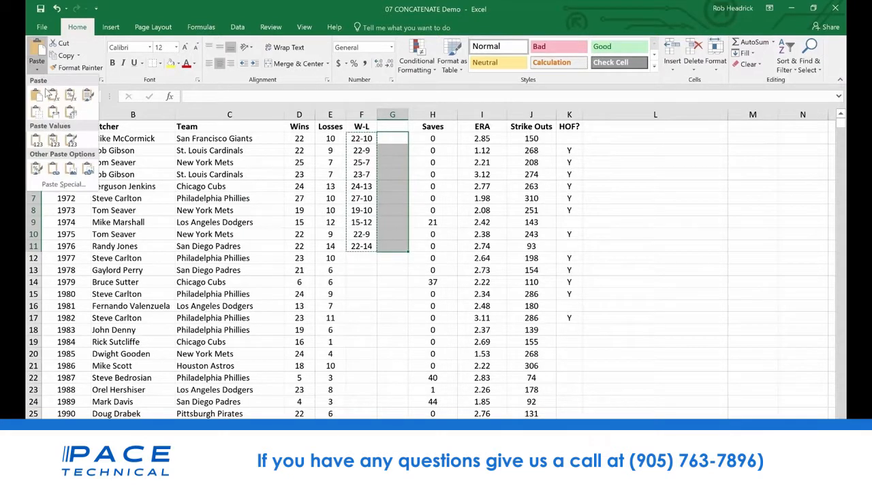
left_click(36, 140)
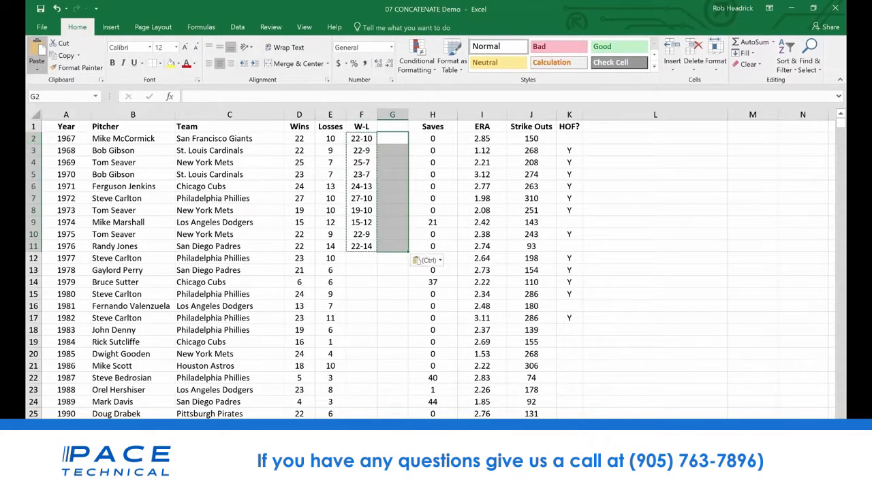
Compare the contents of F5 and G5 to see how the formula differs from the pasted value
left_click(388, 272)
left_click(355, 174)
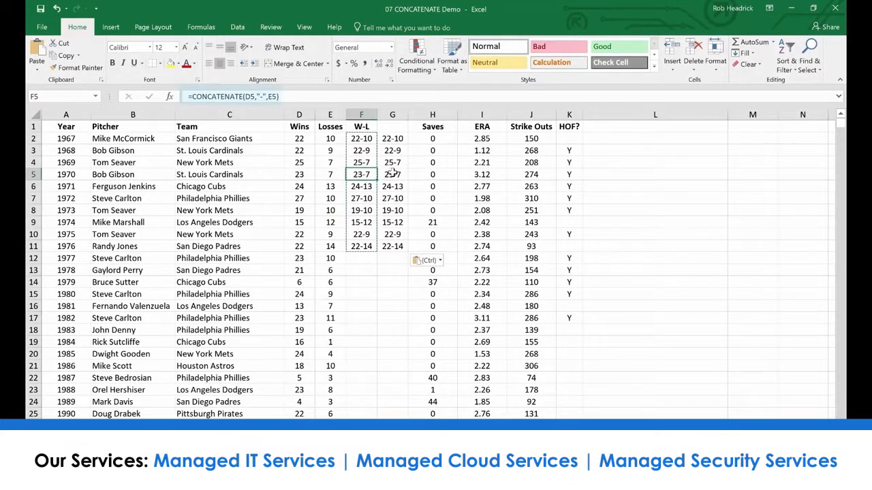
left_click(394, 175)
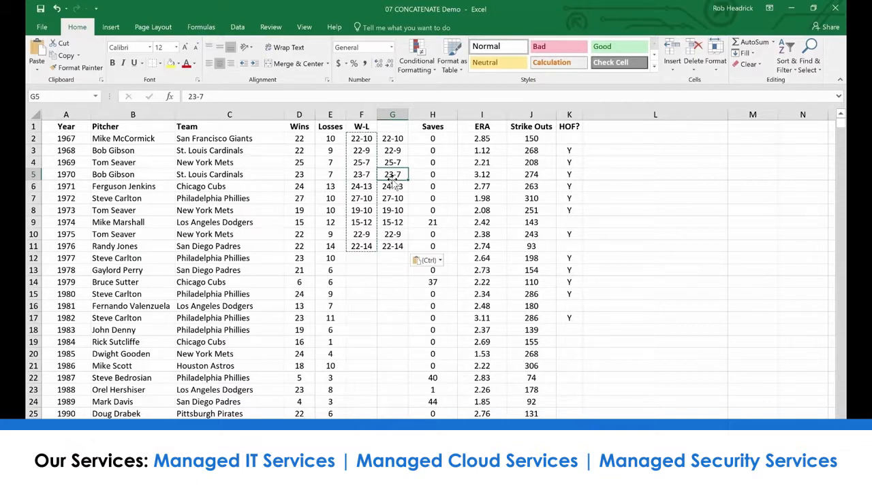
left_click(297, 282)
left_click(298, 271)
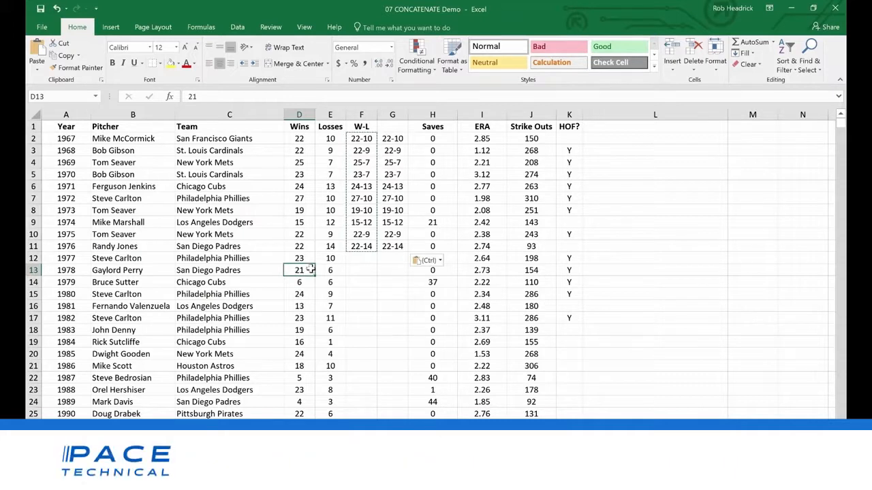
left_click(337, 270)
left_click(334, 258)
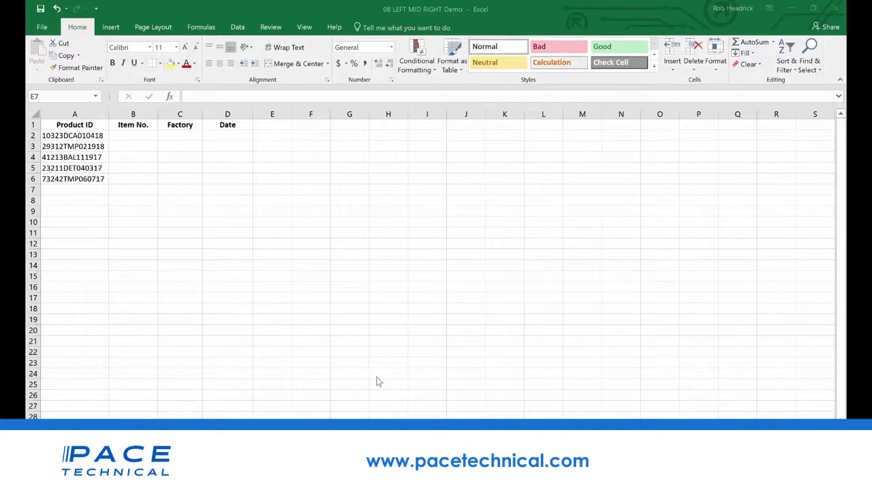
Enter =RIGHT(A2,6) in D2 under Date to extract the last six characters of the product ID
left_click(392, 350)
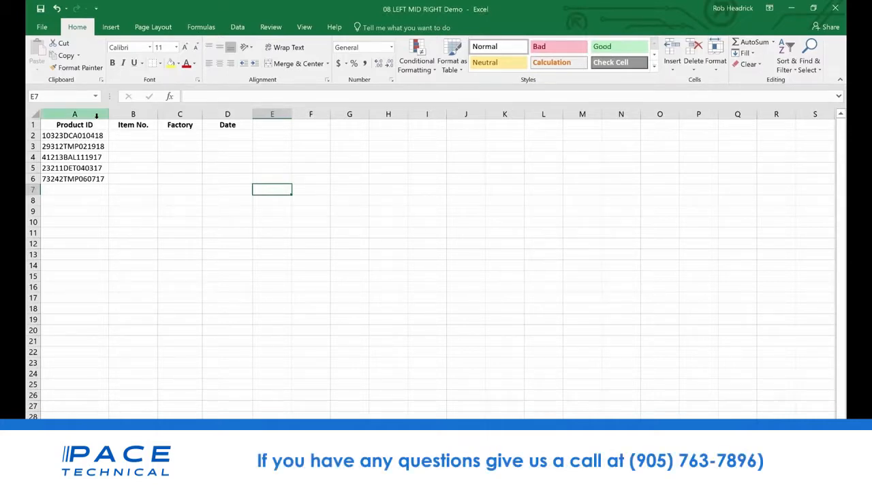
left_click(89, 136)
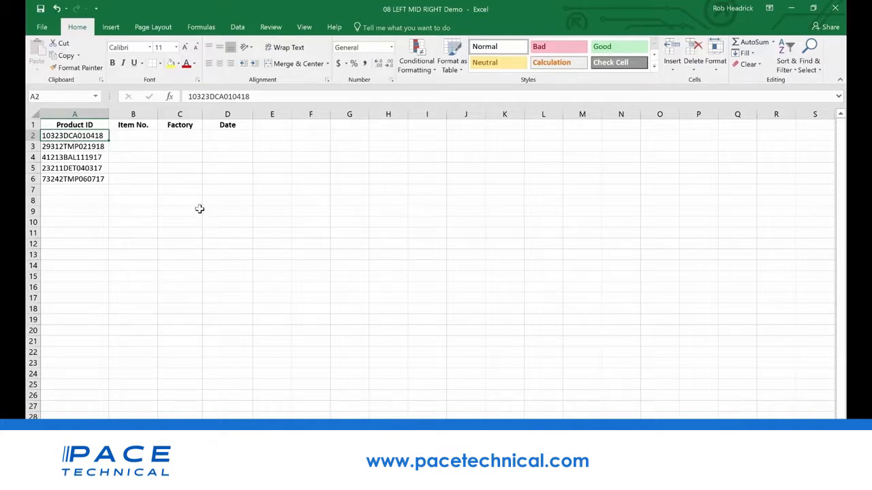
left_click(231, 136)
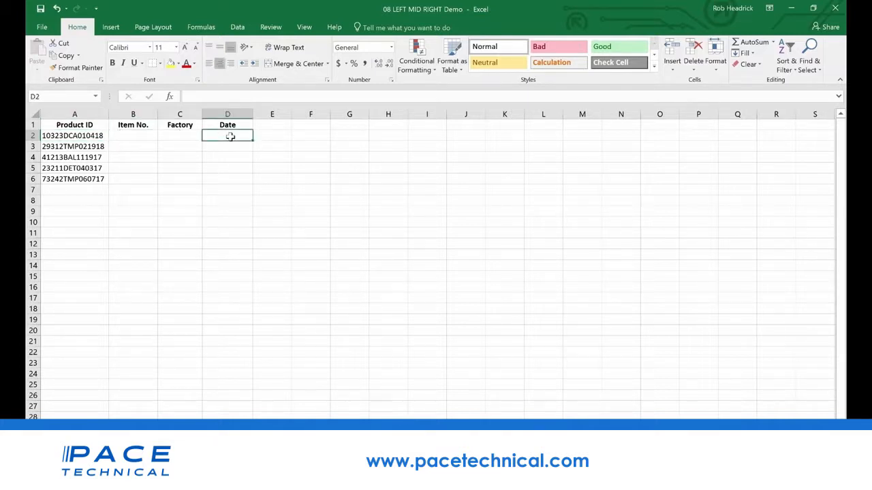
type("=right(")
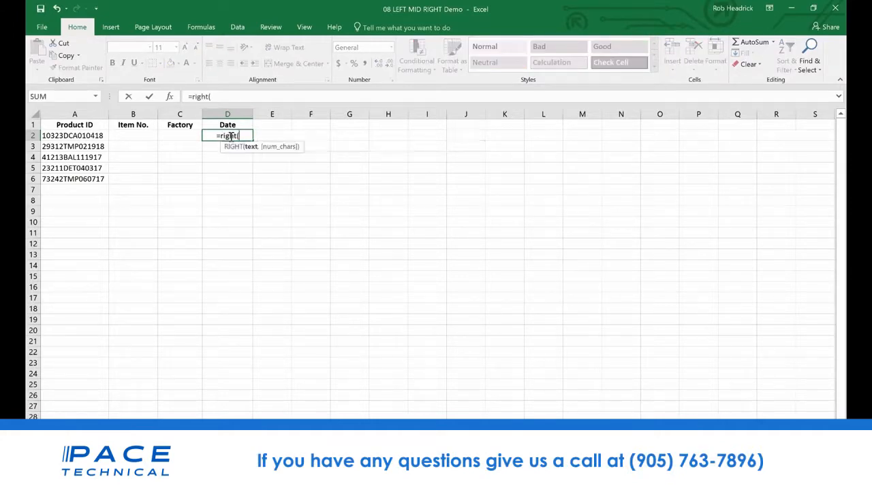
type("a")
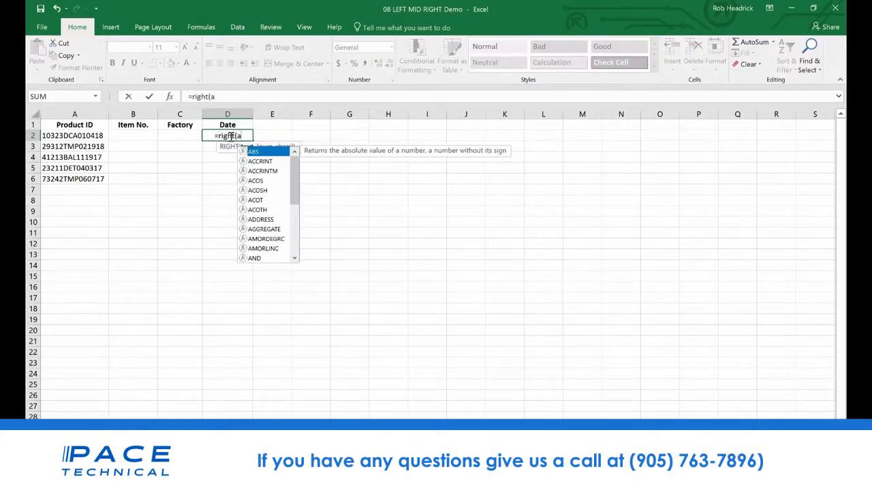
type("2,")
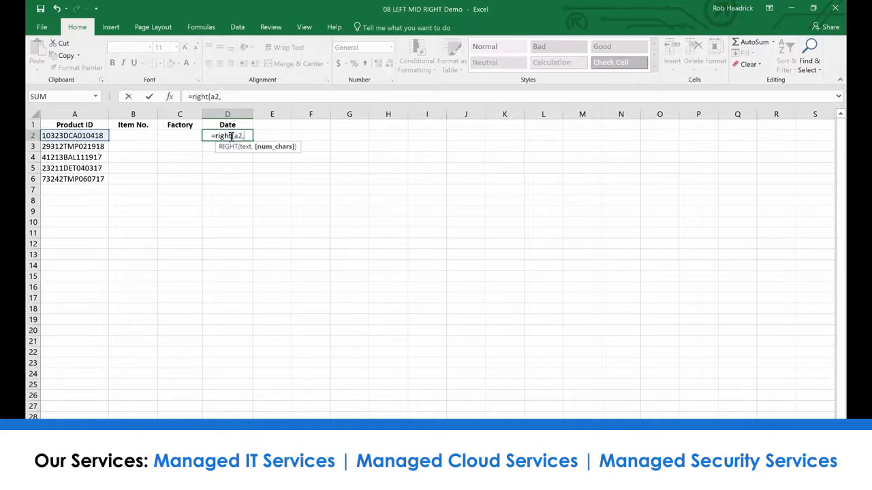
type("6")
key("Return")
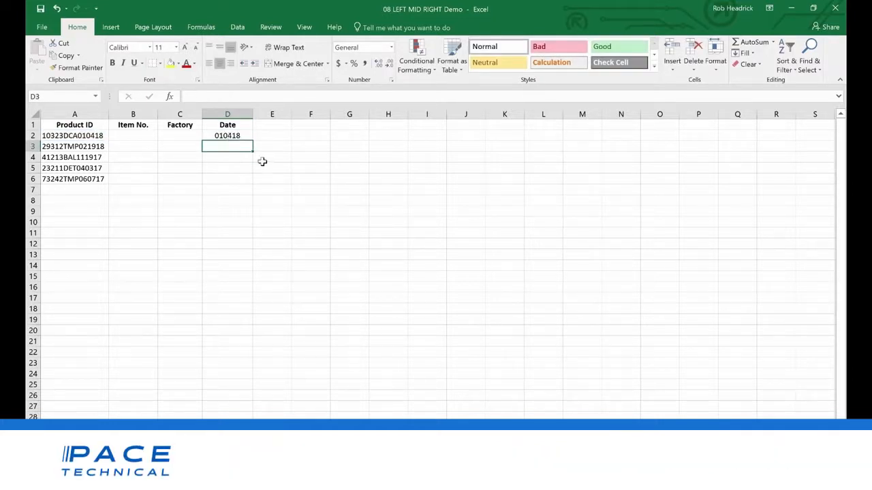
left_click(235, 136)
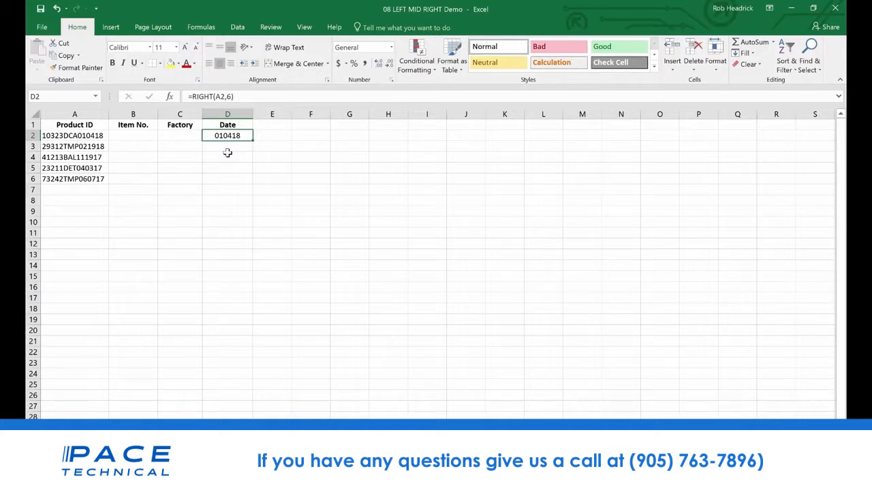
Enter =LEFT(A2,5) in B2 under Item No. to extract the first five characters of the product ID
left_click(137, 137)
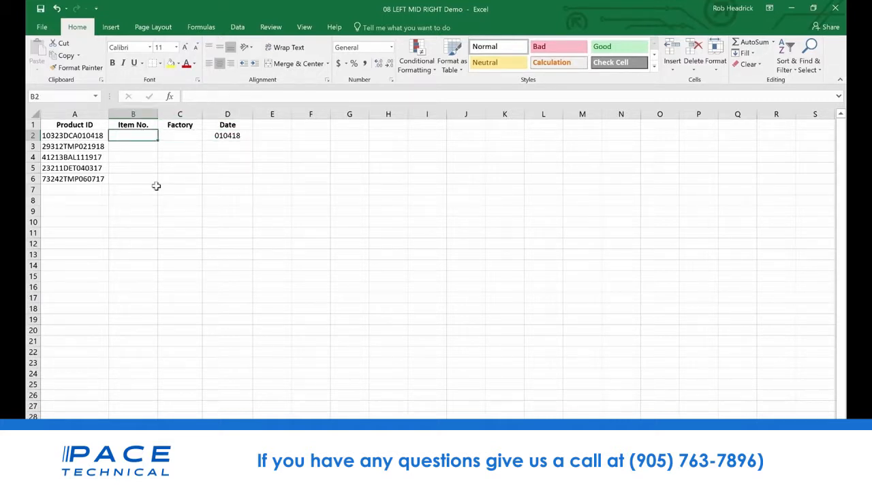
type("=le")
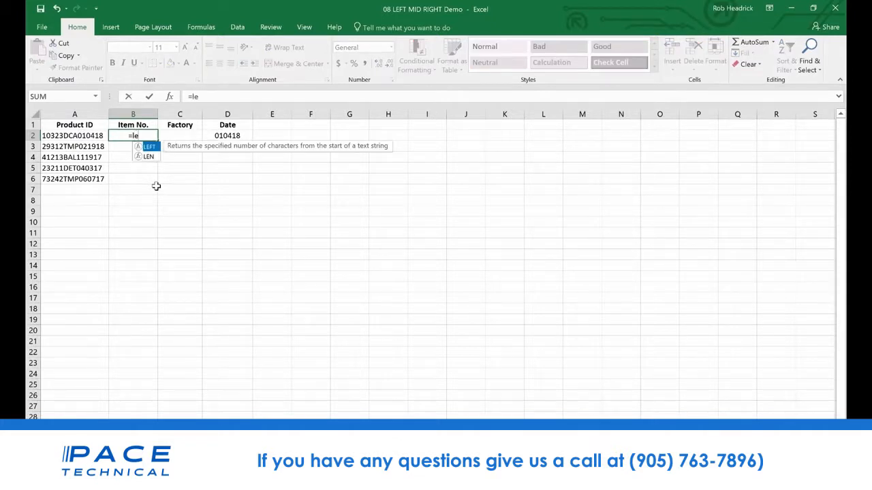
type("ft(")
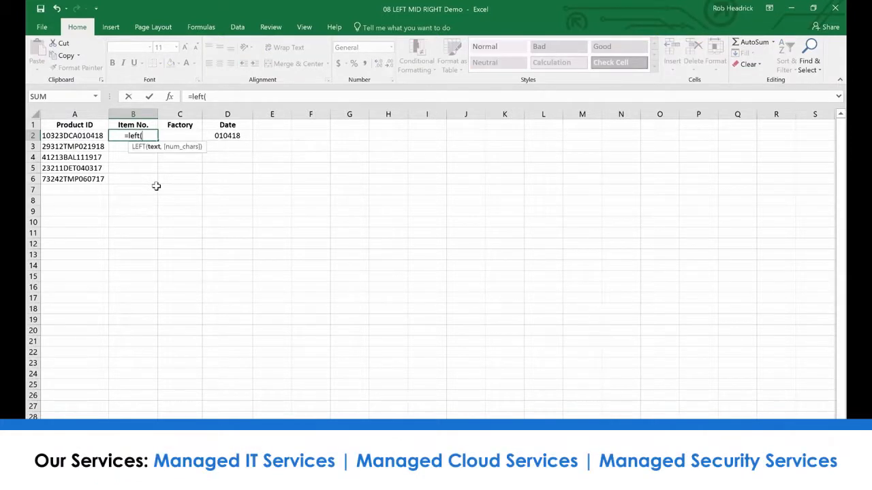
type("a2")
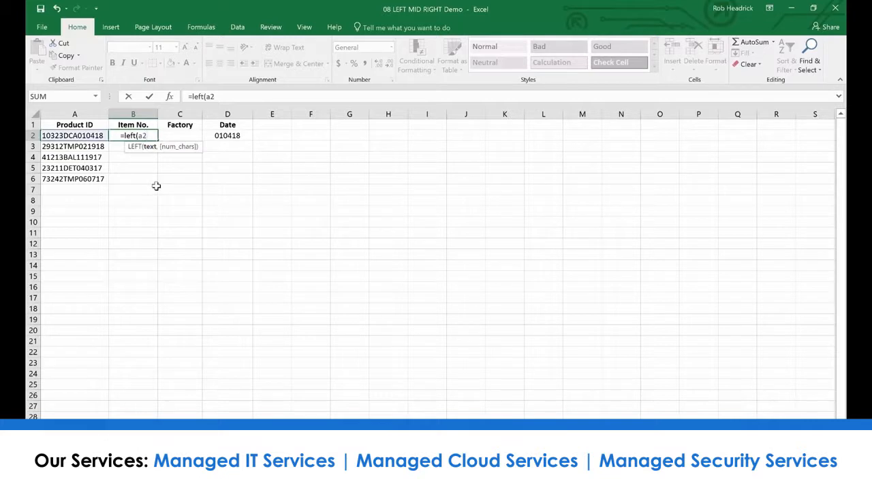
type(",5")
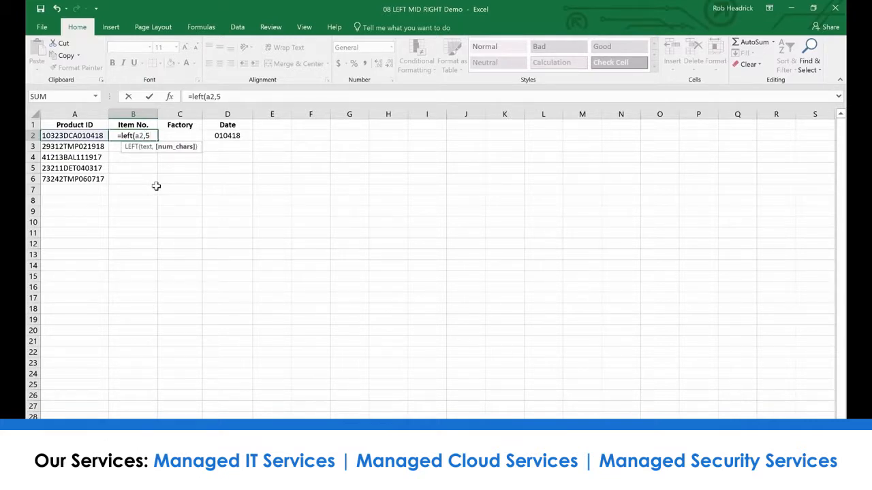
type(")")
key("Return")
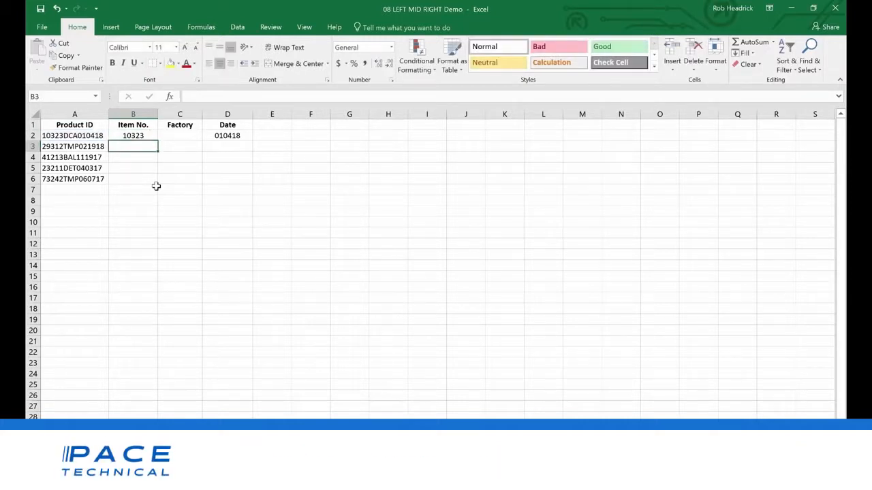
key("Up")
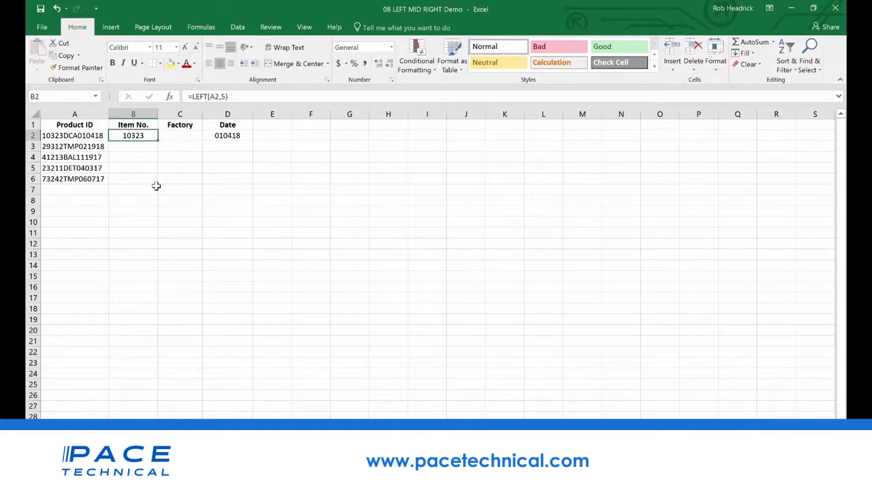
Enter =MID(A2,6,3) in C2 under Factory to extract three characters starting at the sixth
key("Right")
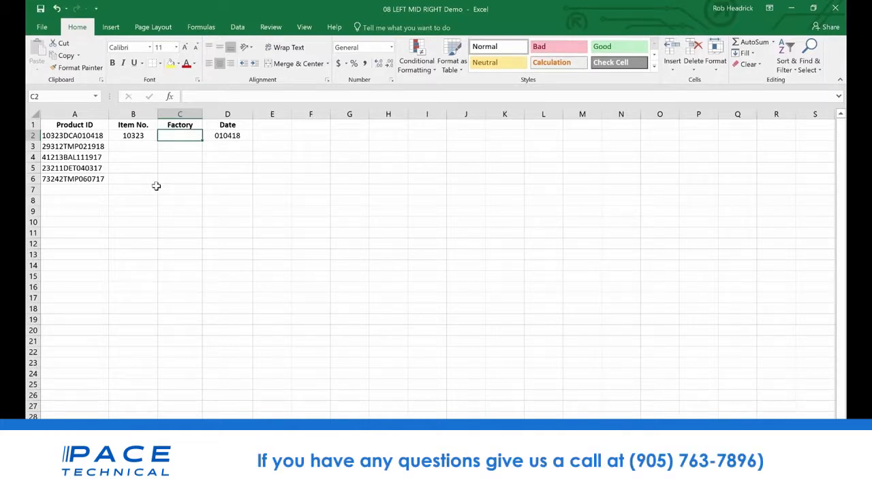
type("=")
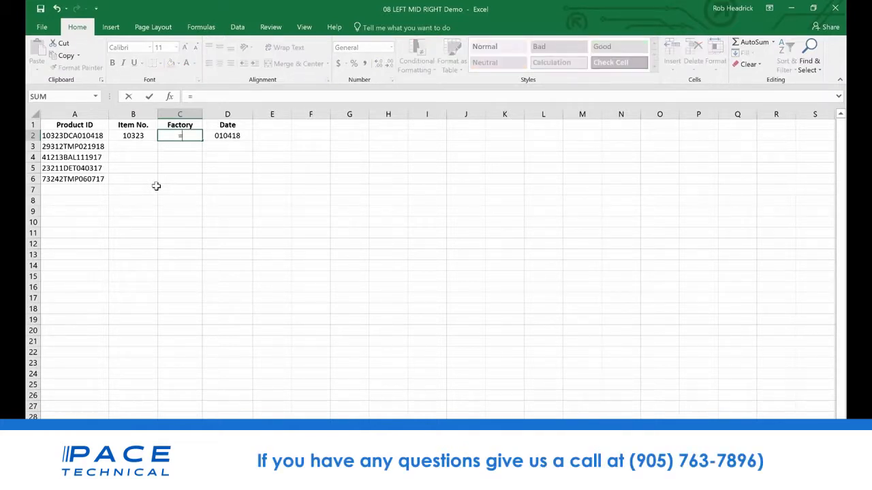
type("mid")
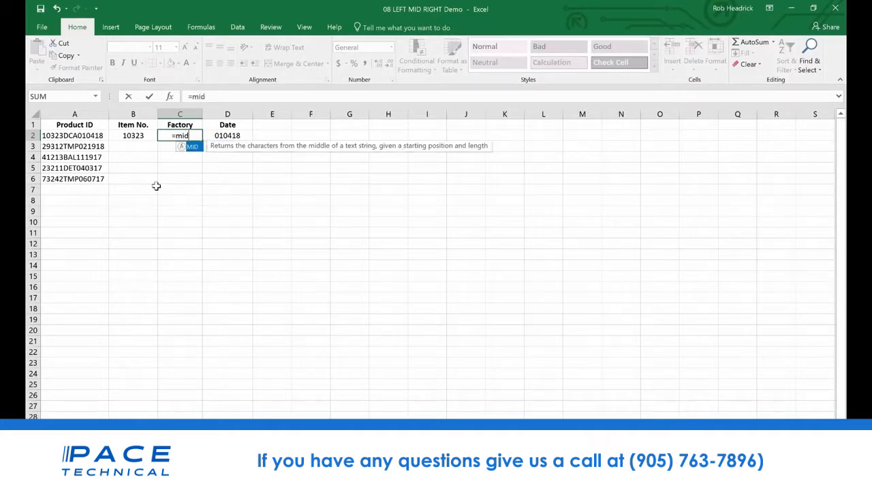
type("(a2")
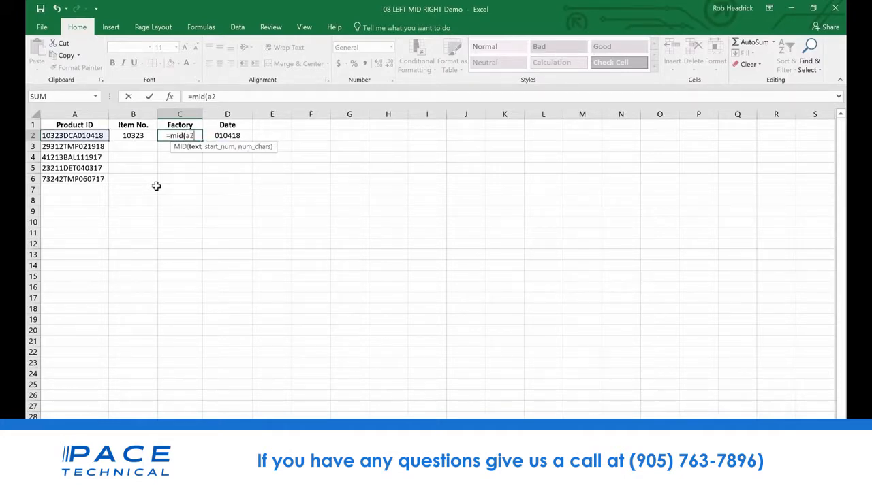
type(",")
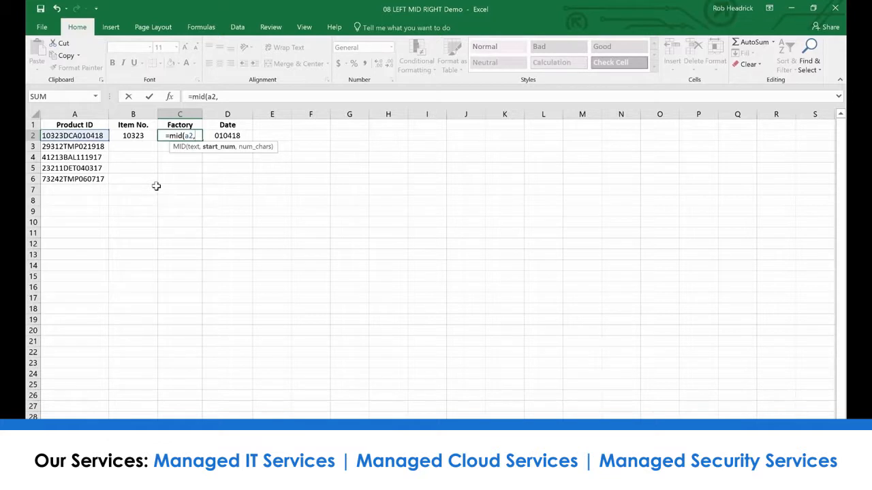
type("6,")
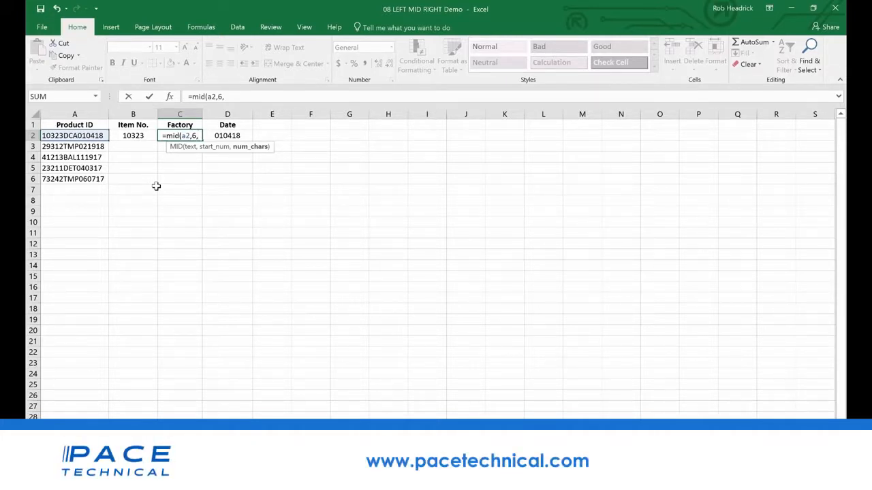
type("3")
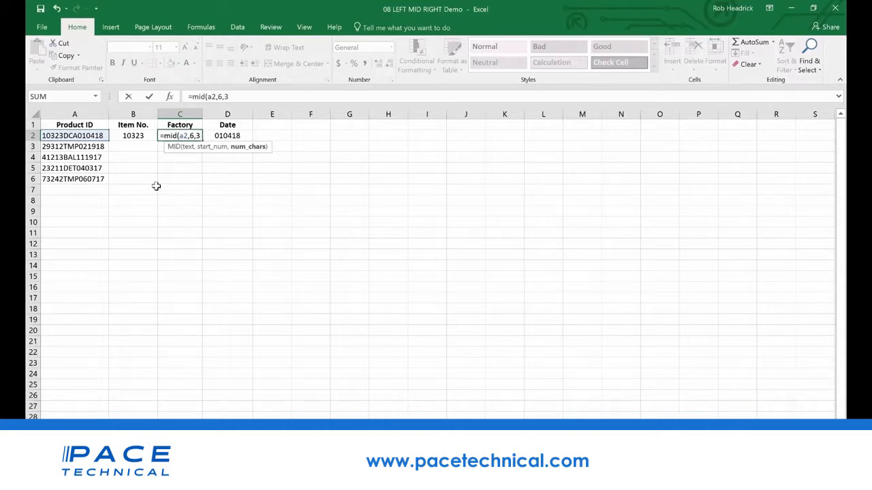
key("Return")
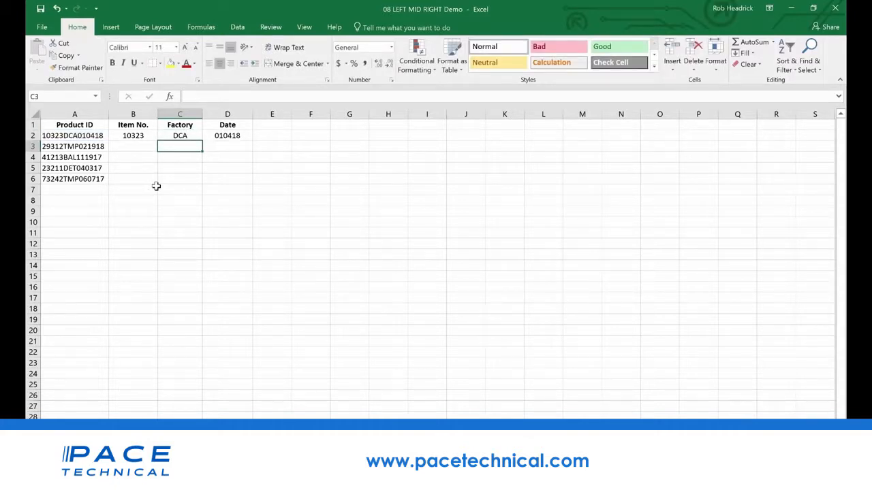
Fill the MID formula from C2 down through C6 for the remaining product IDs
left_click(184, 136)
left_click_drag(201, 140, 199, 181)
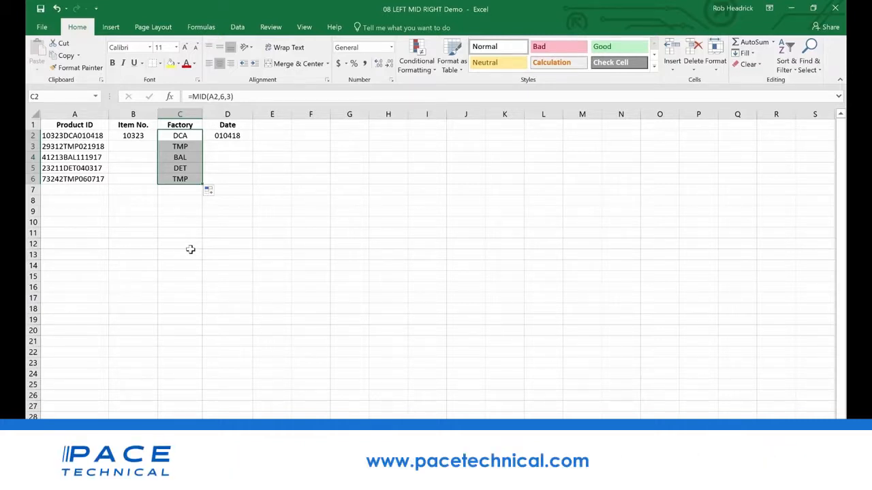
key("Left")
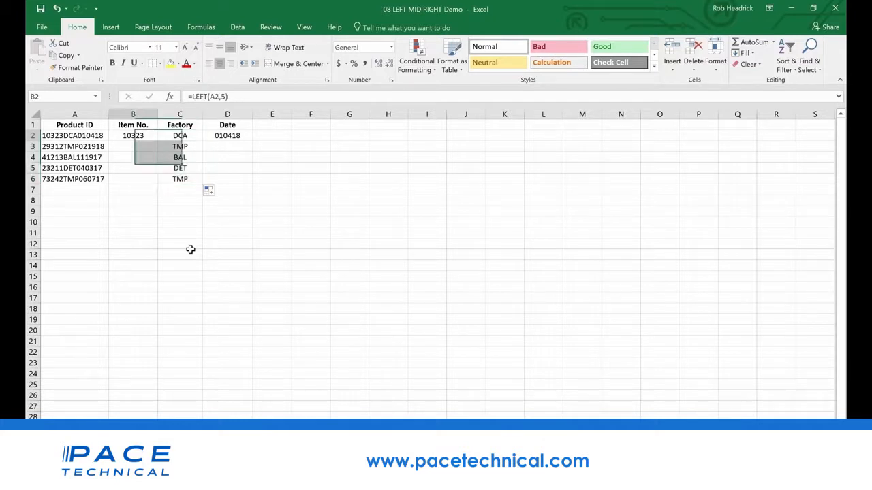
key("Left")
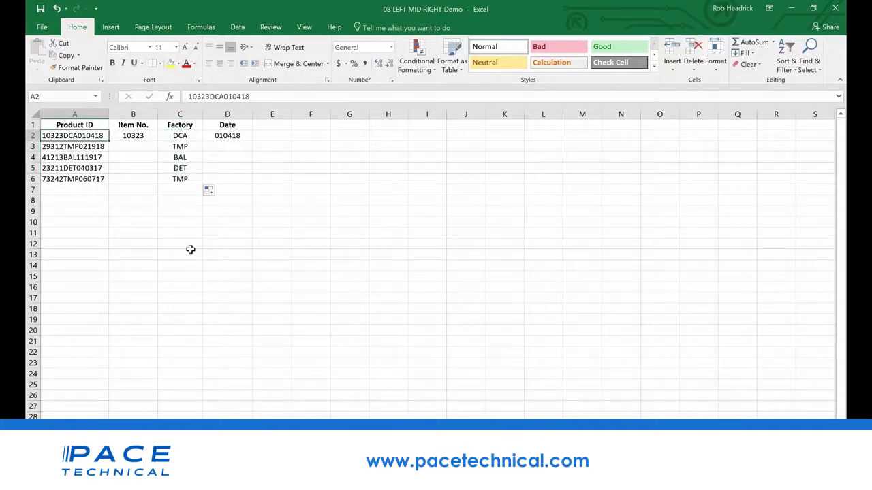
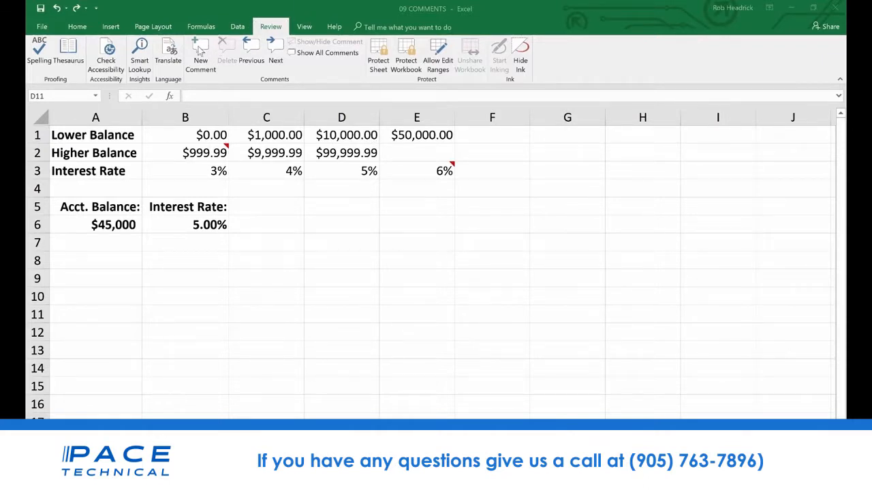
Add a comment to interest rate cell B6 reading "Remember to double check rates above."
left_click(213, 224)
left_click(213, 225)
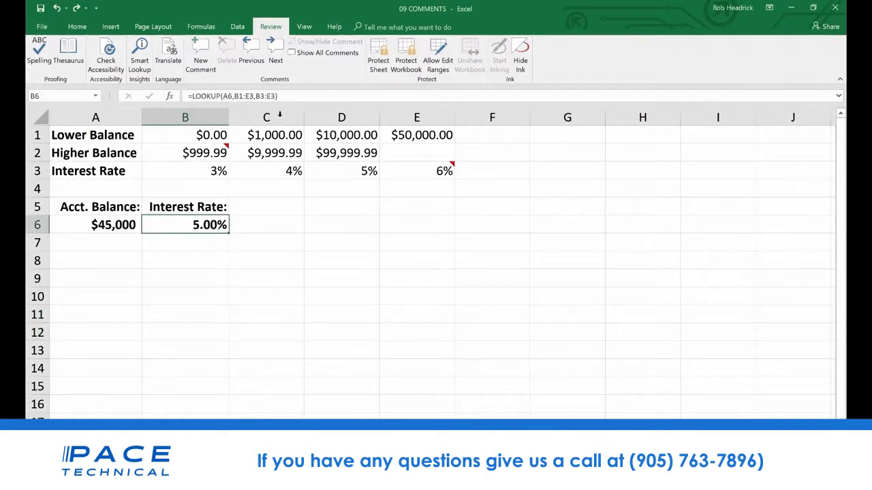
left_click(199, 64)
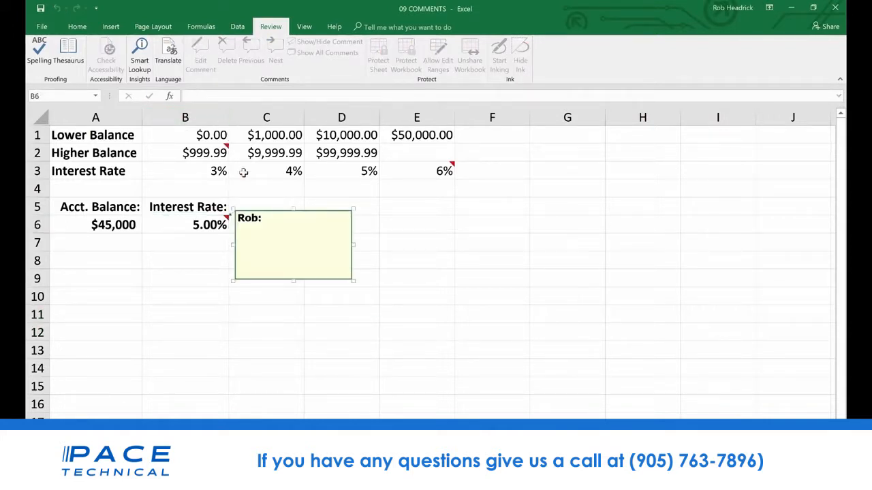
type("Remember ")
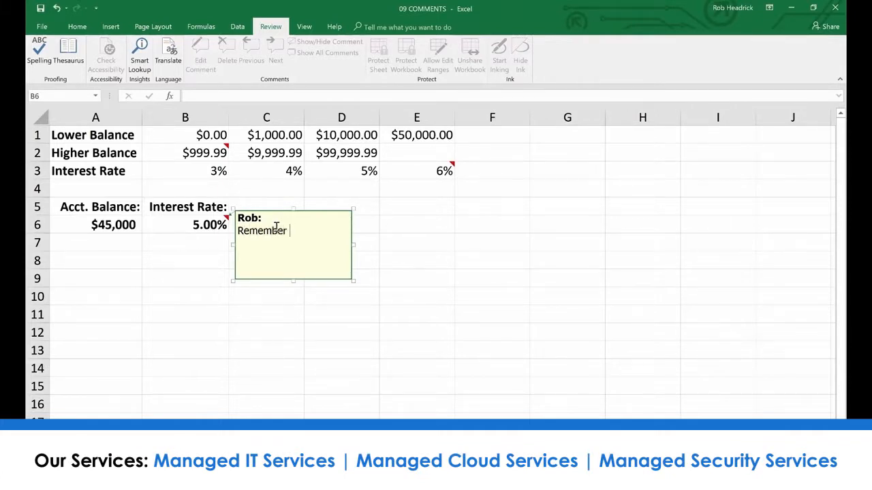
type("to double check ")
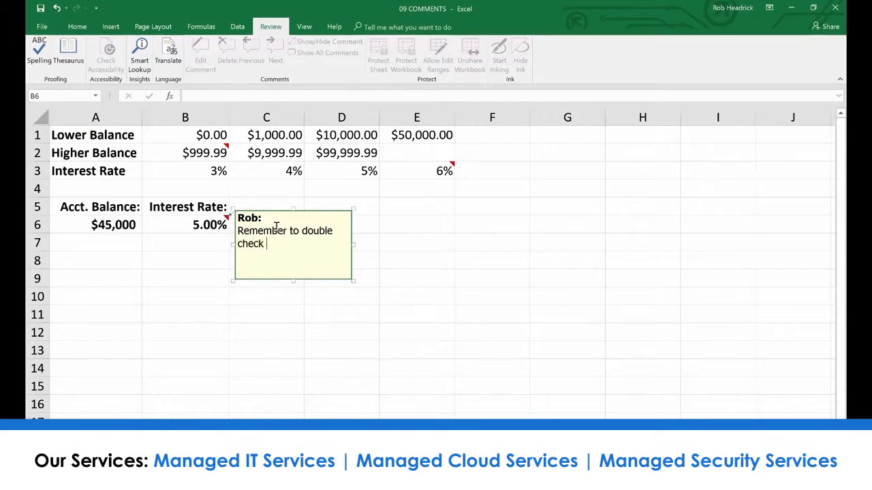
type("rates above.")
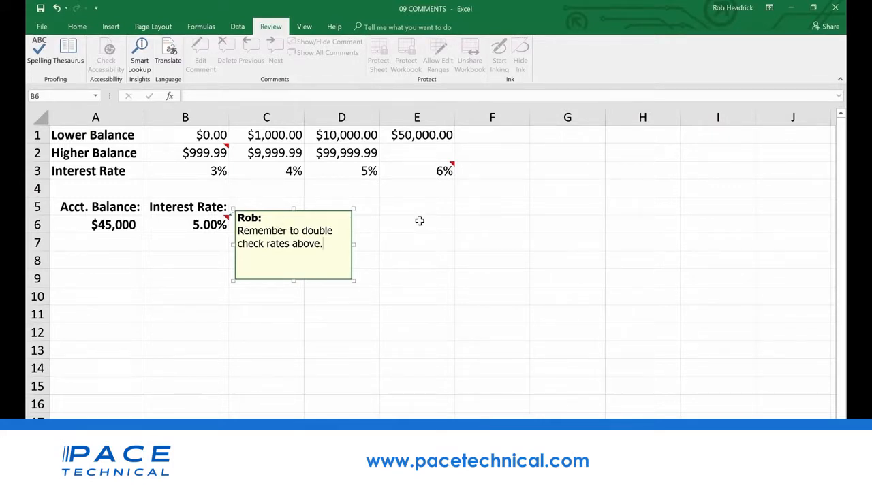
left_click(387, 225)
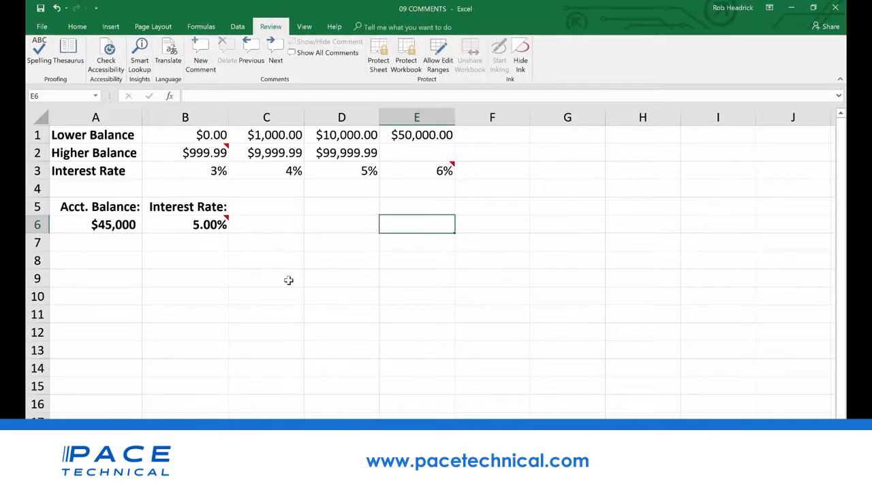
View the comment attached to cell B6
mouse_move(226, 222)
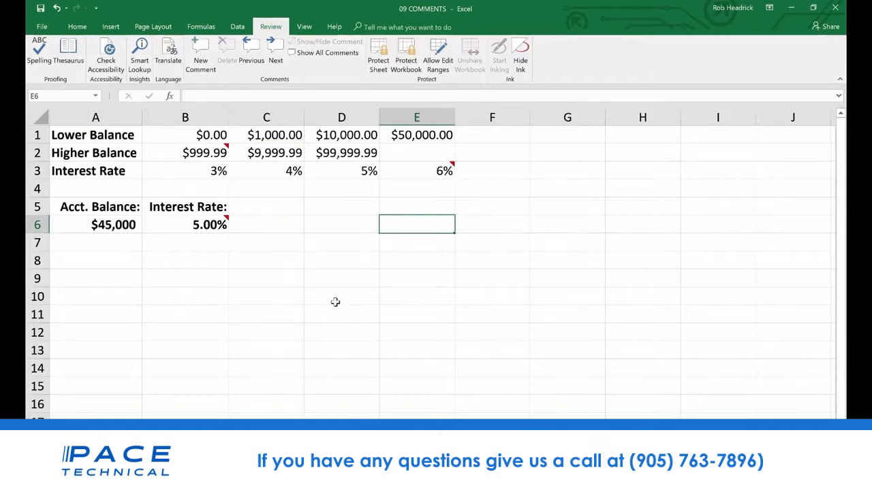
left_click(222, 224)
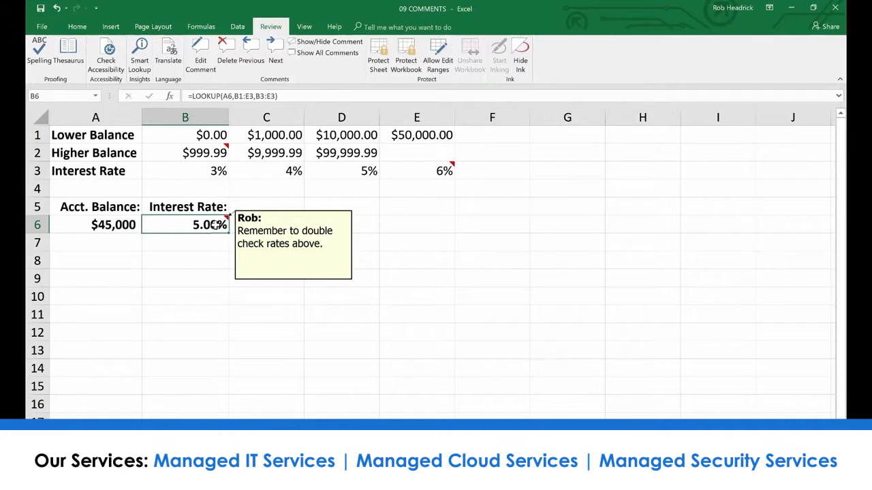
left_click(263, 237)
left_click(223, 226)
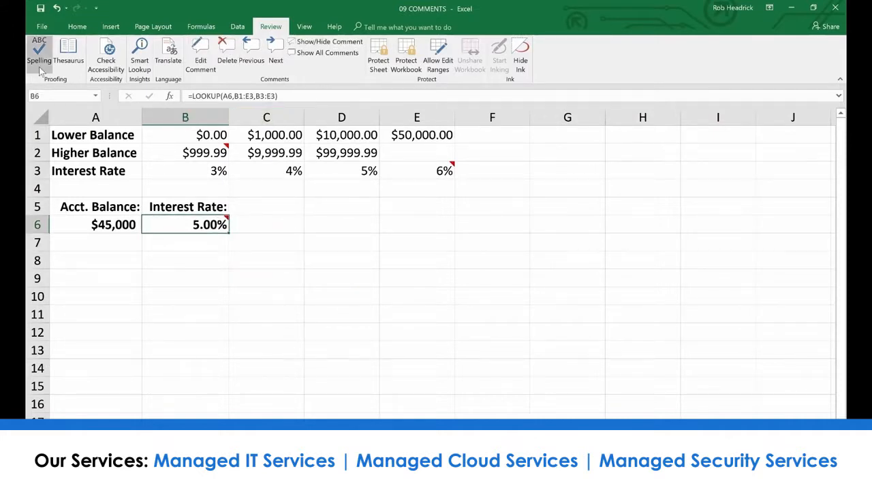
Check the user name that labels comments in the general Excel options, and close the options
left_click(41, 27)
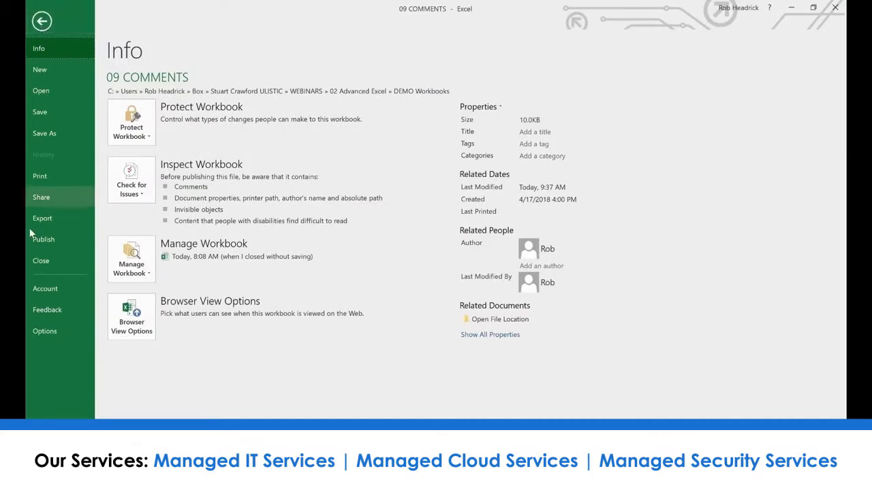
left_click(48, 332)
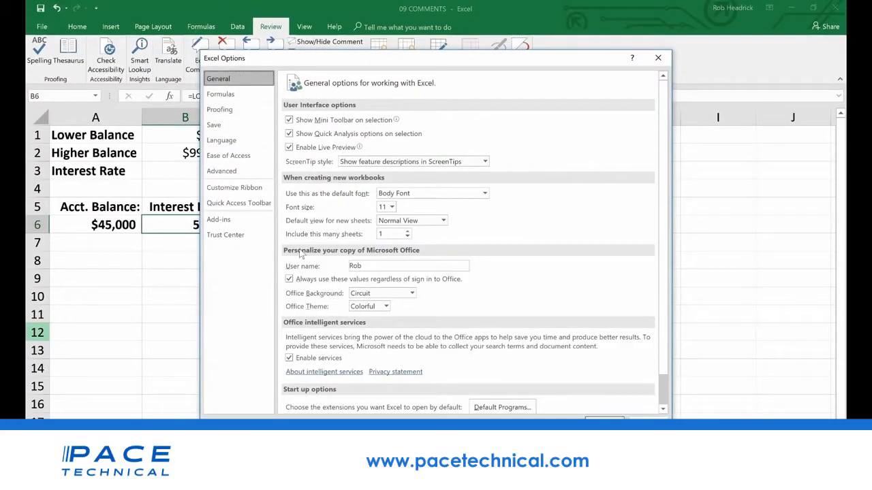
left_click(368, 267)
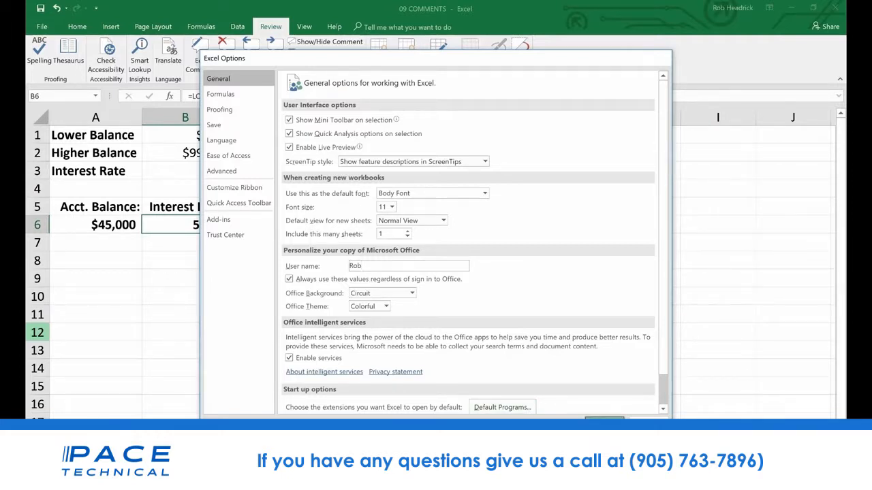
left_click(605, 417)
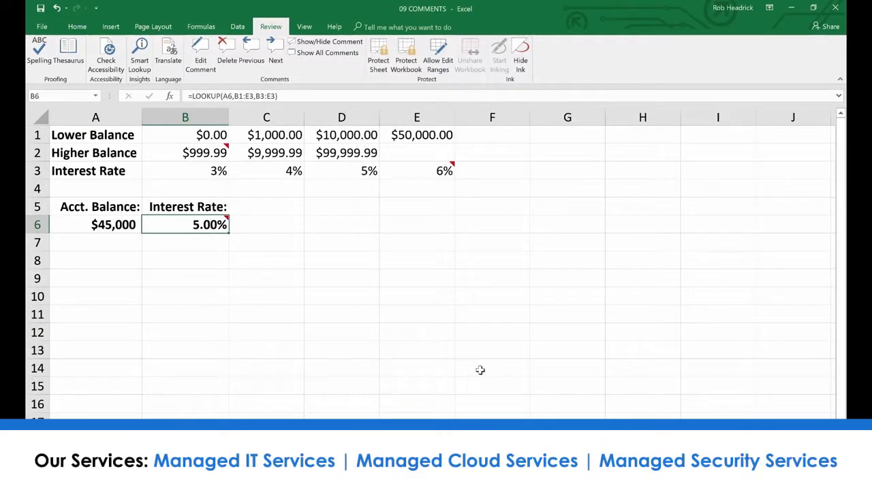
Keep the comment on B6 displayed and open the formatting settings for its text
left_click(321, 41)
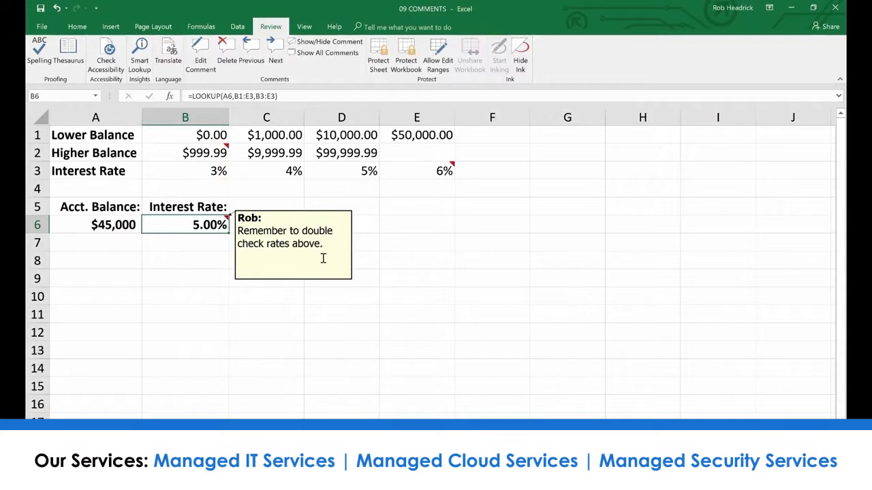
right_click(294, 244)
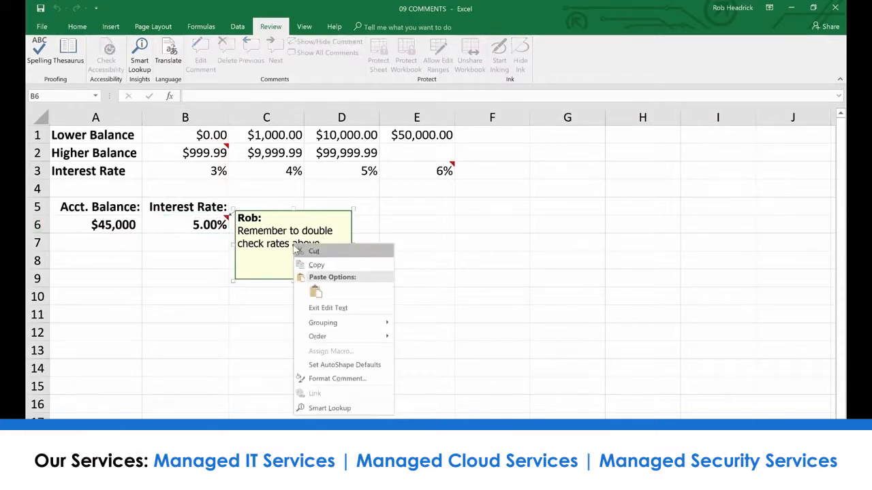
left_click(336, 379)
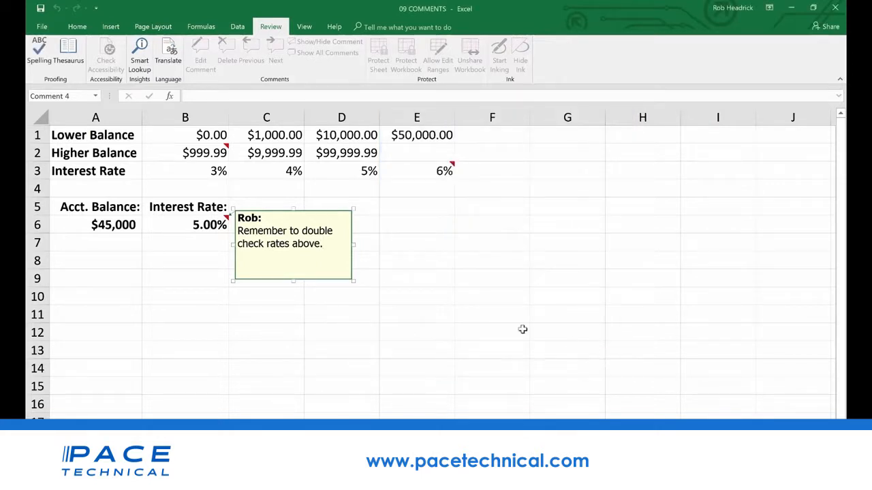
Set the fill color of the B6 comment box to light turquoise
right_click(334, 282)
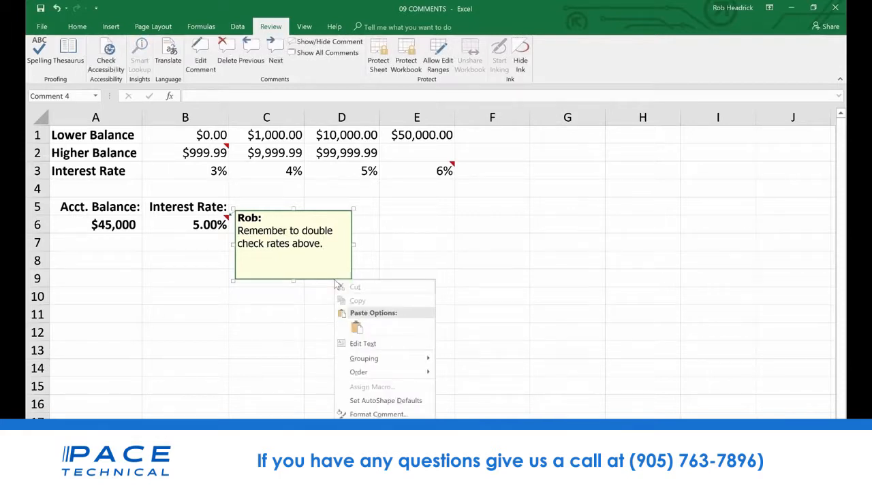
left_click(365, 414)
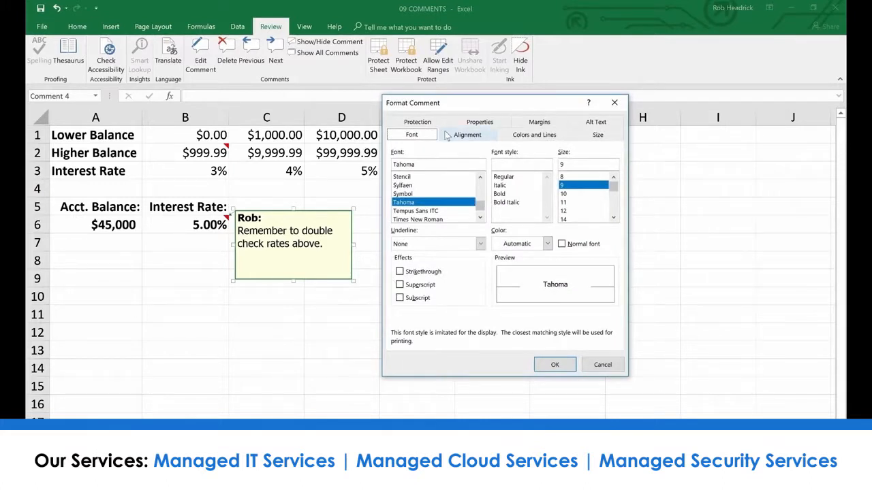
left_click(536, 136)
left_click(514, 167)
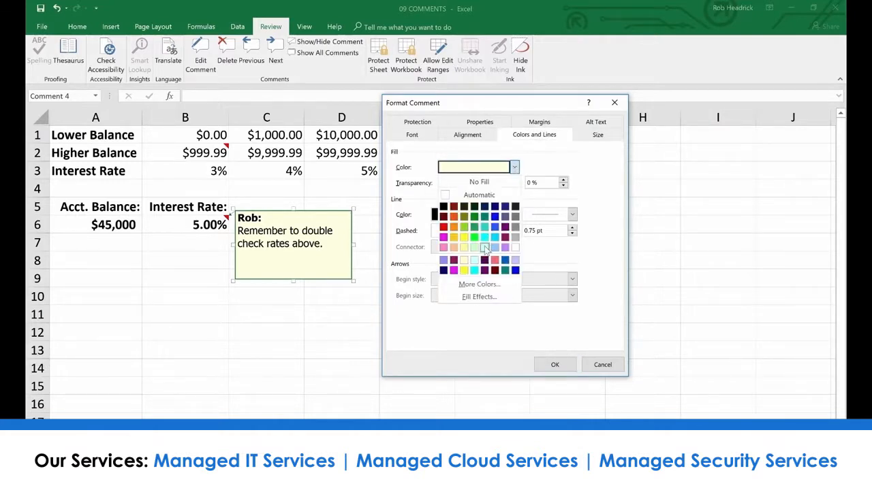
left_click(484, 246)
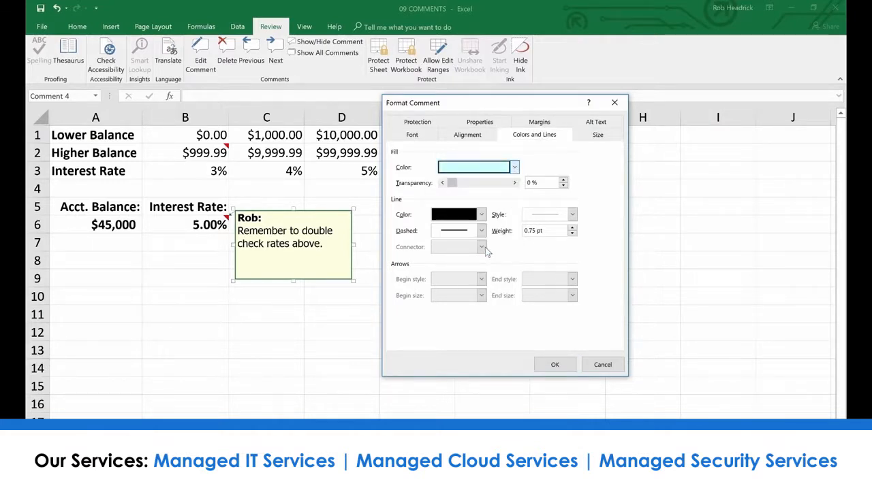
left_click(570, 364)
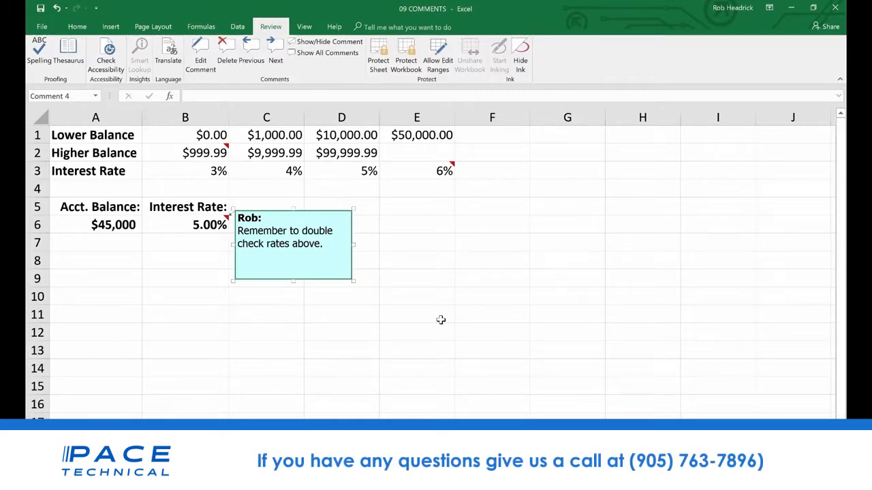
left_click(440, 320)
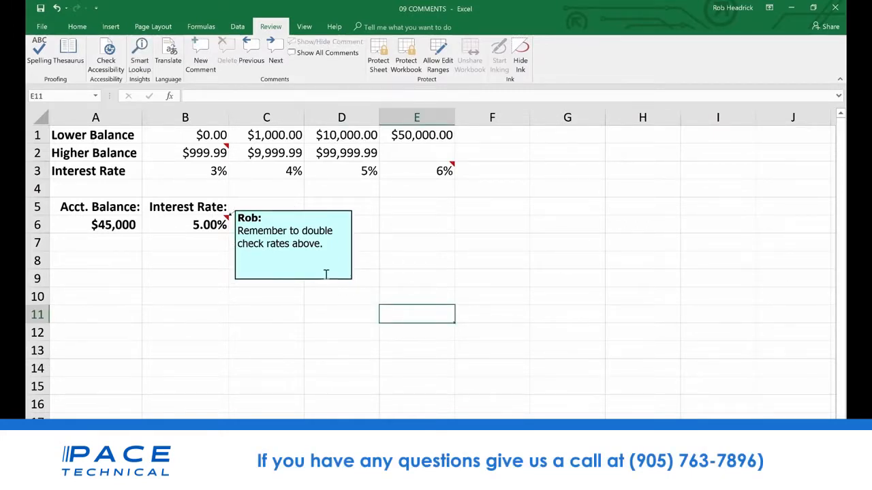
Check the comments on cells B2 and E3 and show all comments on the sheet
left_click(220, 149)
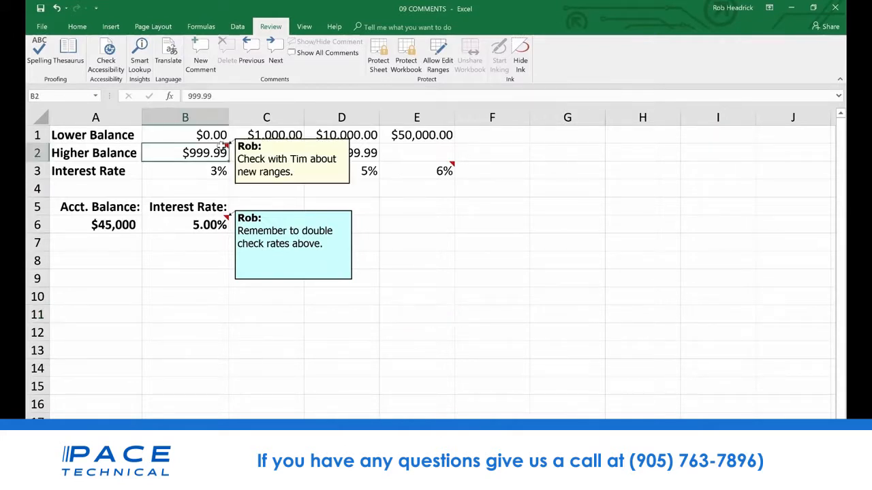
left_click(429, 179)
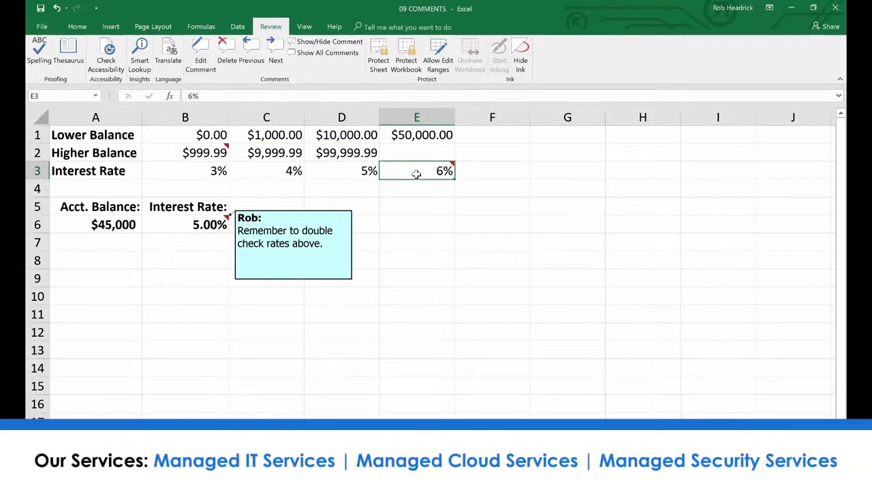
mouse_move(416, 175)
left_click(203, 154)
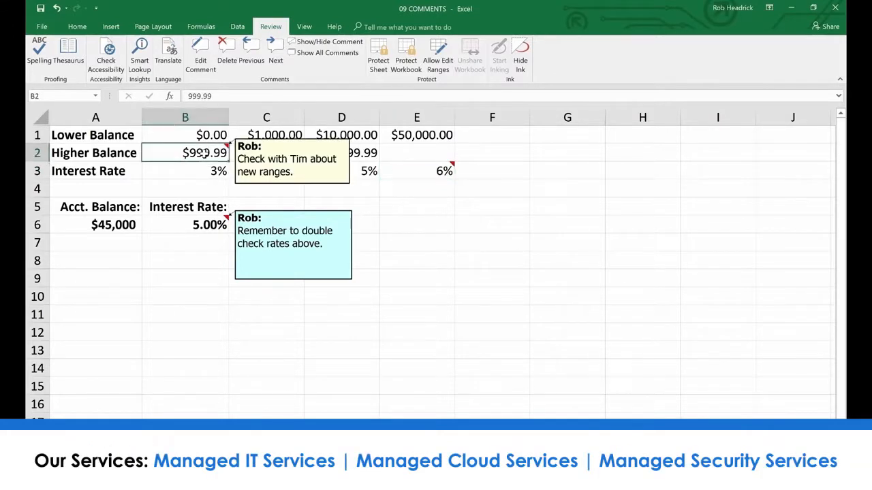
left_click(335, 55)
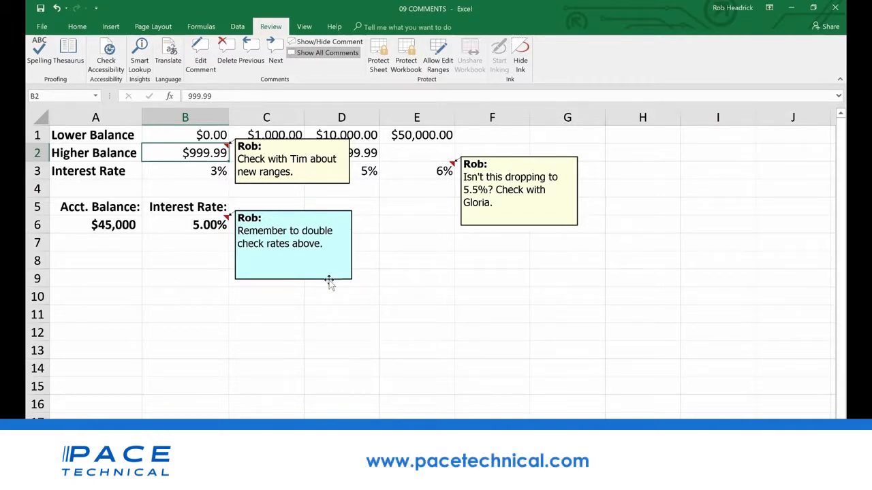
Delete the comments attached to cells B6 and B2
left_click(203, 226)
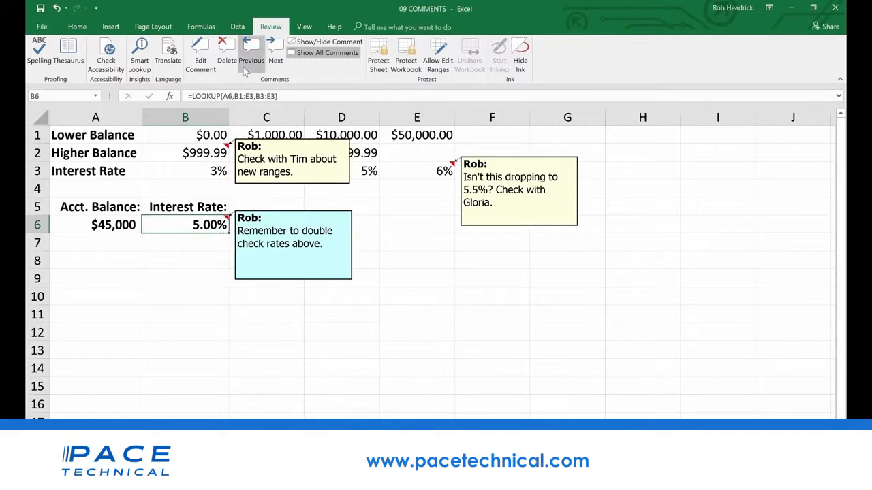
left_click(226, 48)
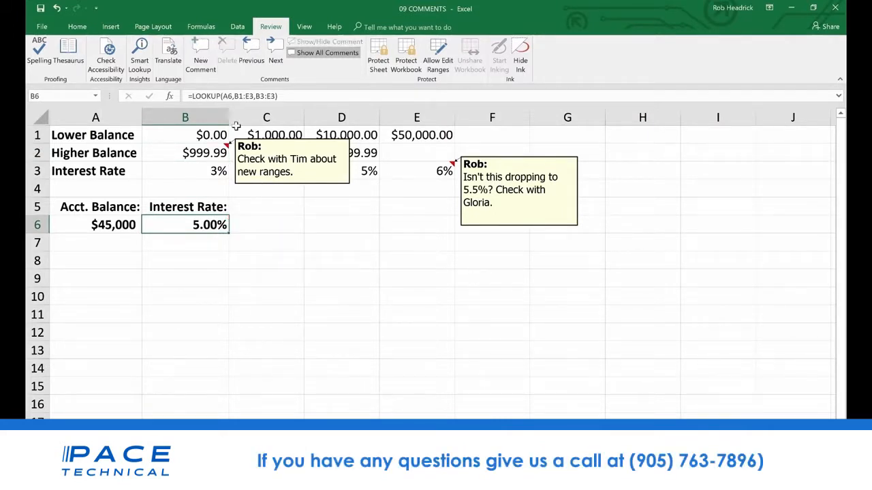
left_click(318, 187)
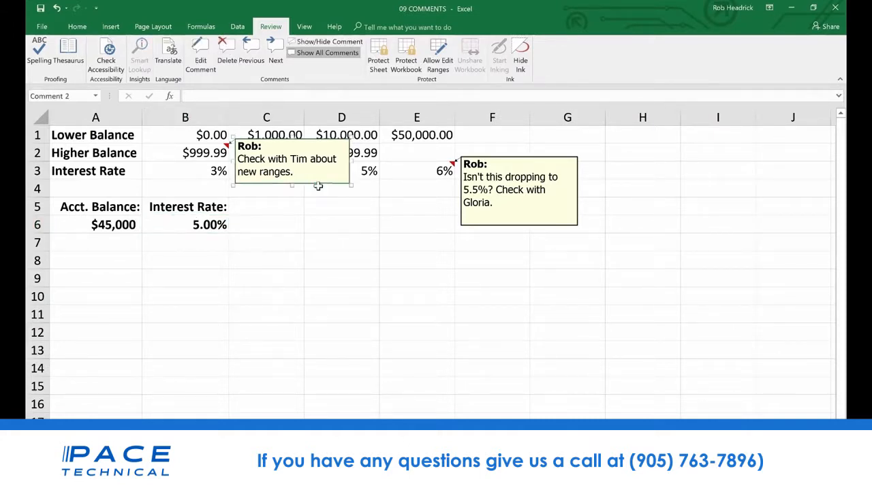
key("Delete")
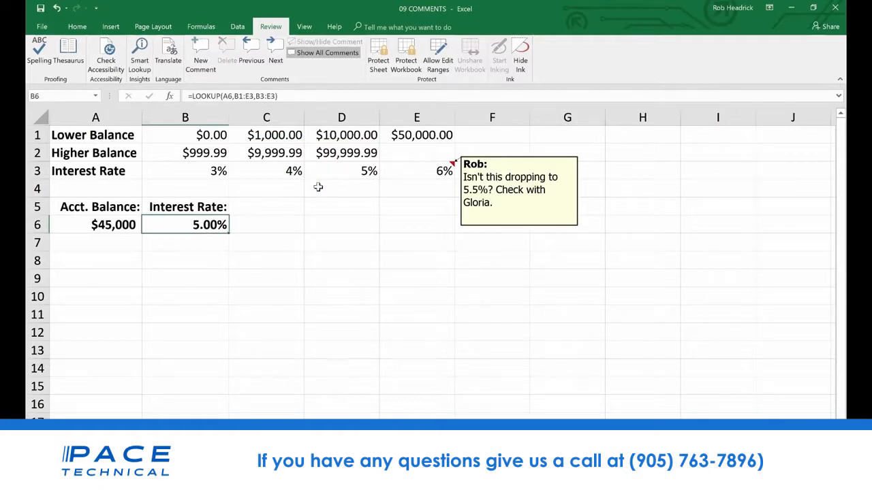
Enlarge the comment box attached to cell E3 by extending its width and height
left_click(509, 227)
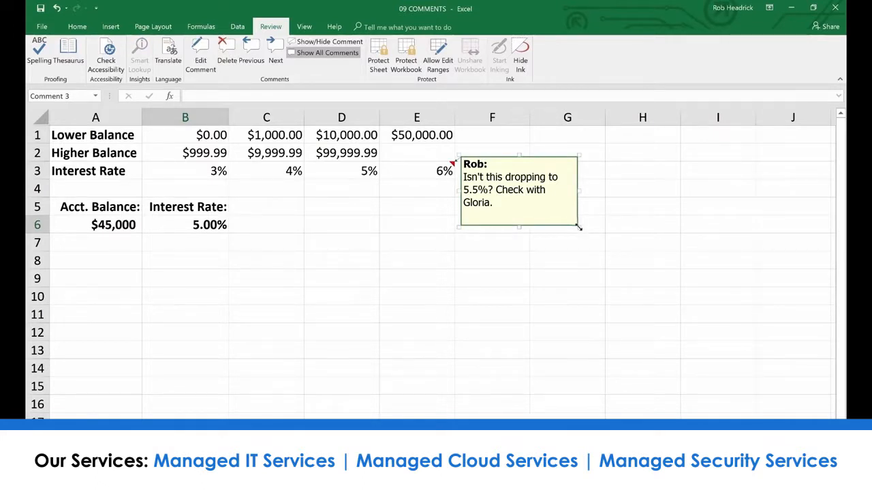
left_click_drag(578, 226, 672, 341)
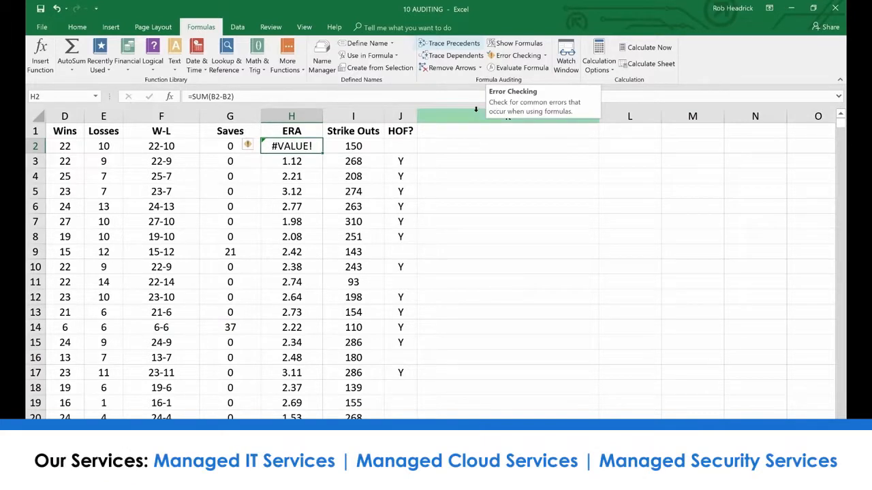
Trace the precedents of the CONCATENATE formula in F2 under W-L in the 10 AUDITING workbook
left_click(173, 147)
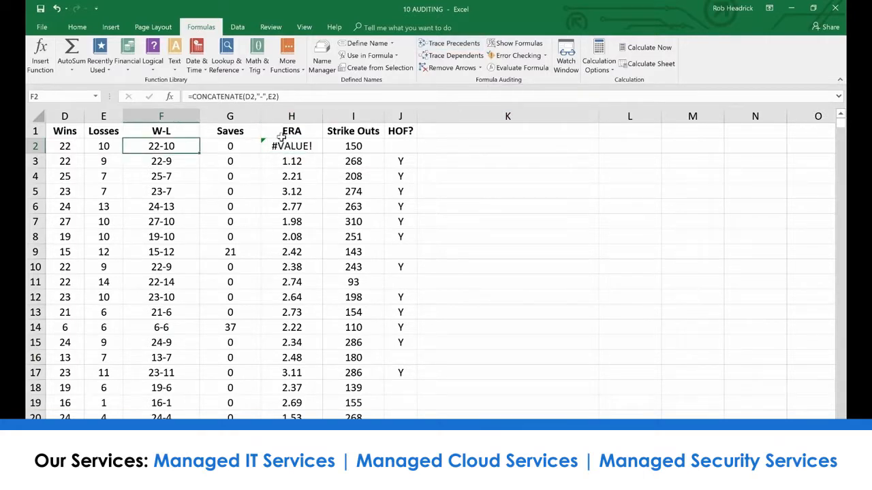
left_click(443, 45)
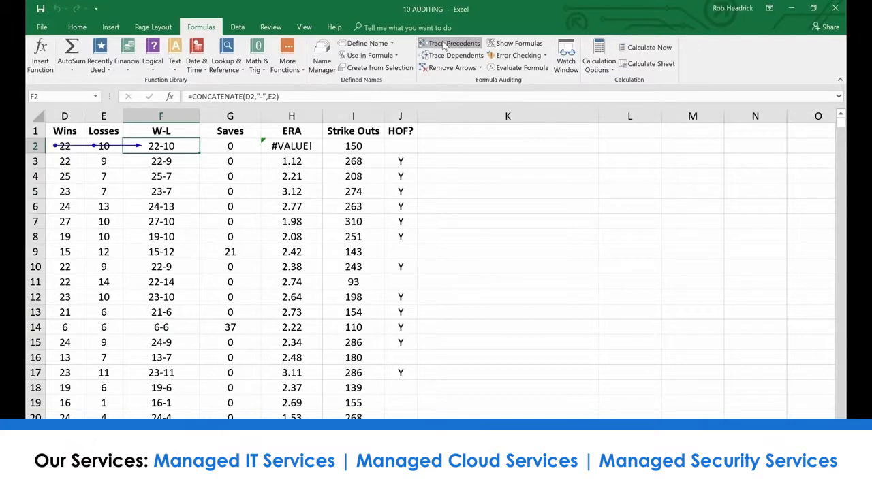
scroll(436, 265, "left", 3)
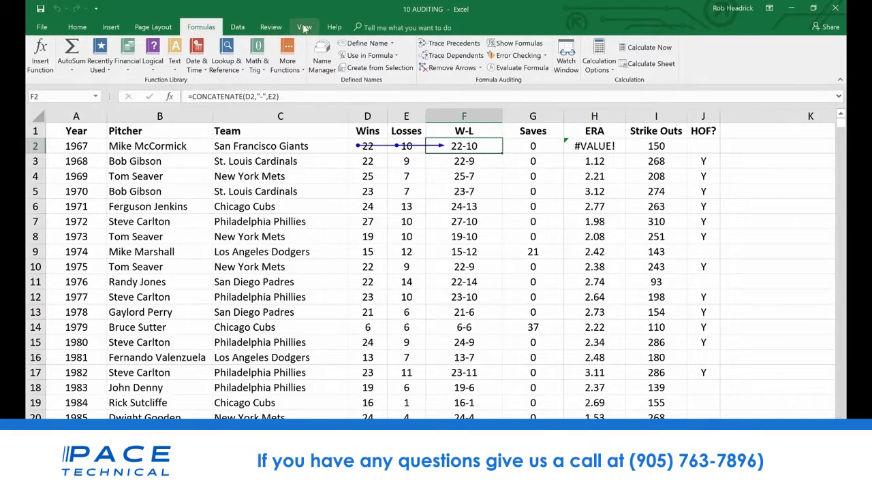
Trace the precedents of the LOOKUP formula in B6 of the 09 COMMENTS workbook and remove the arrows
left_click(304, 27)
left_click(522, 63)
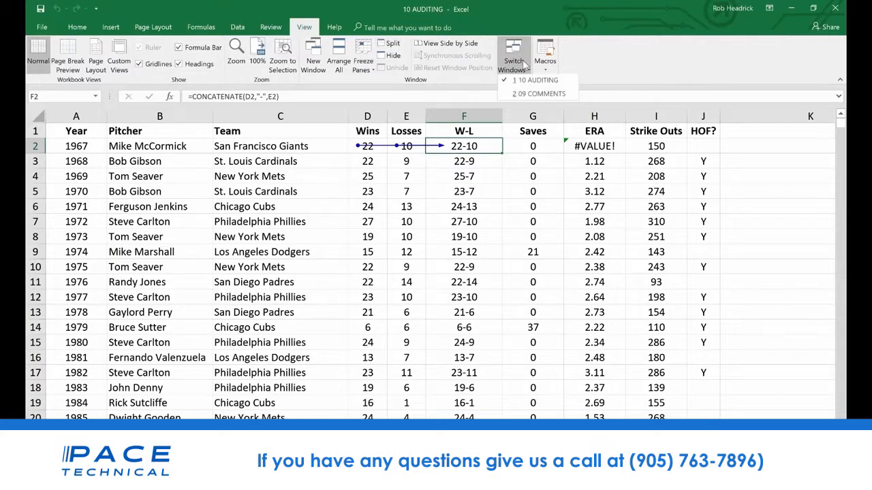
left_click(538, 96)
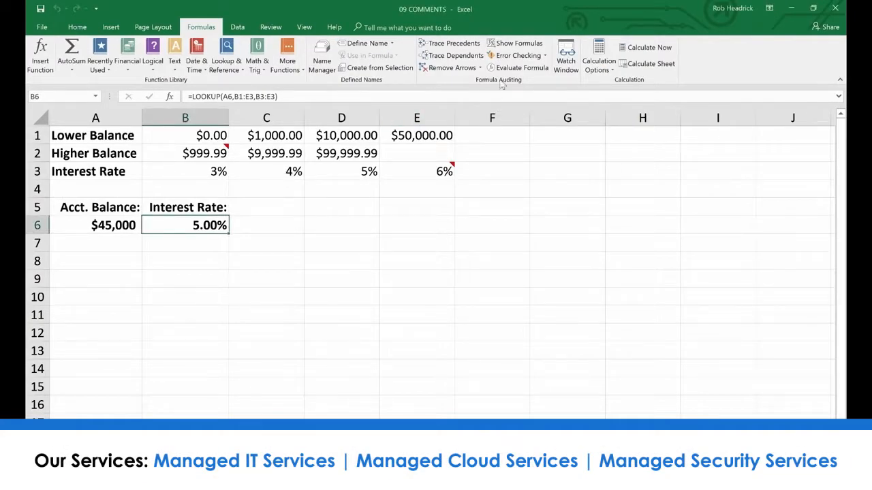
left_click(464, 45)
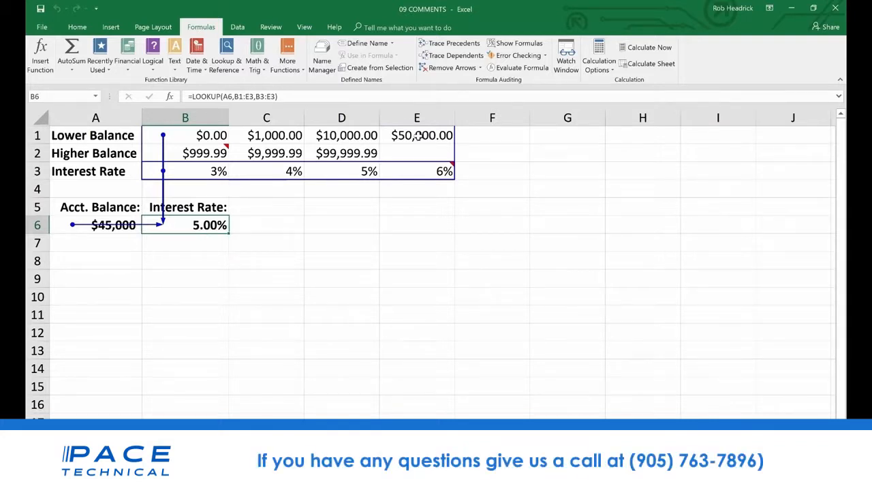
left_click(451, 69)
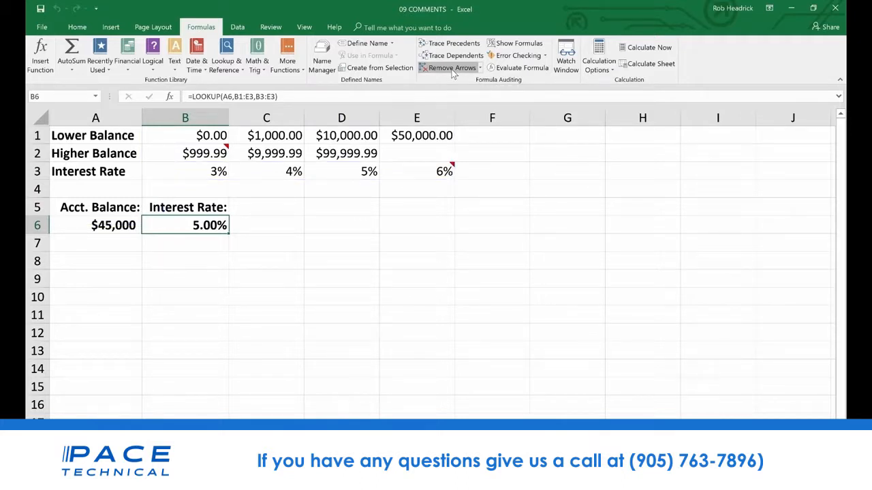
Return to the 10 AUDITING workbook and remove its tracer arrows
left_click(303, 26)
left_click(515, 63)
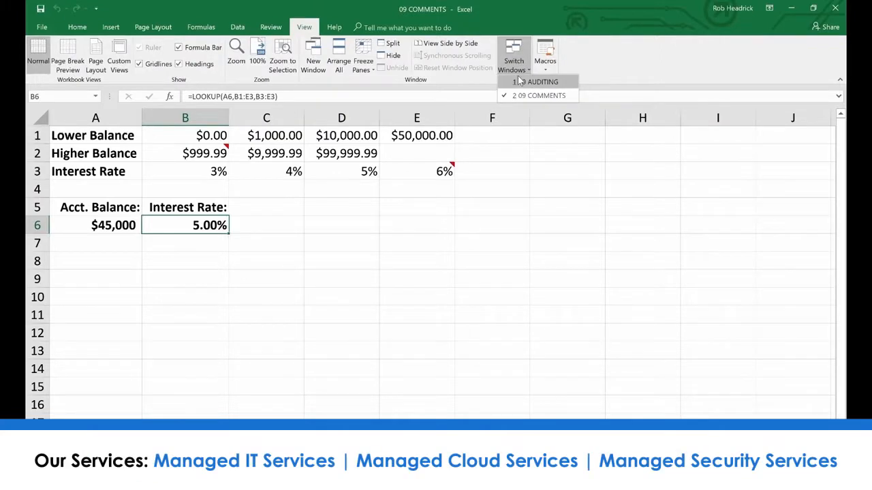
left_click(535, 81)
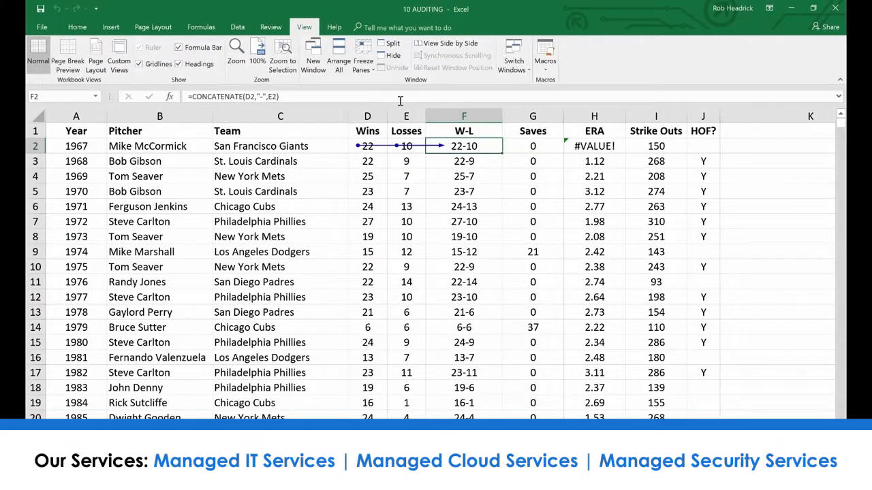
left_click(200, 28)
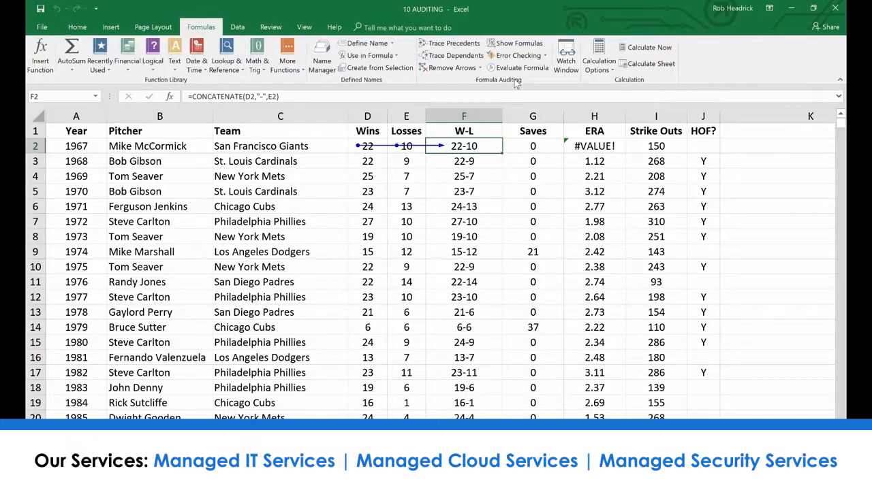
left_click(449, 68)
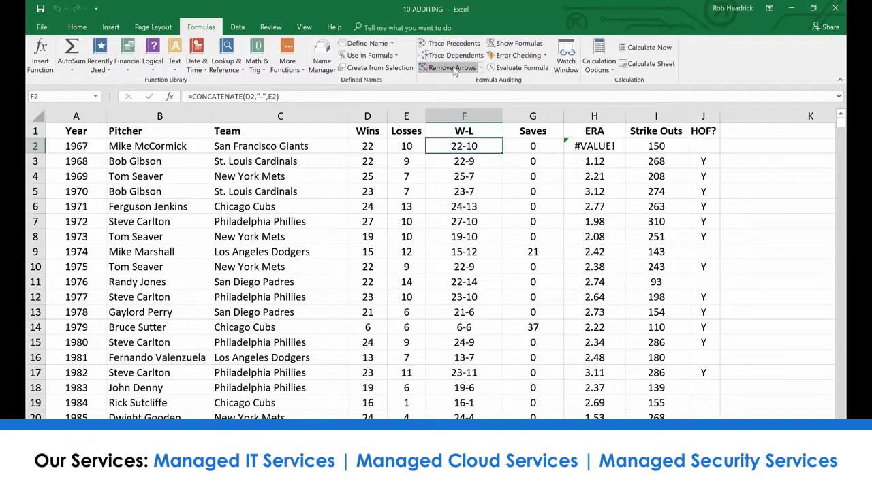
Display the sheet's formulas instead of results, examine the columns through HOF?, and restore the normal value display
left_click(508, 46)
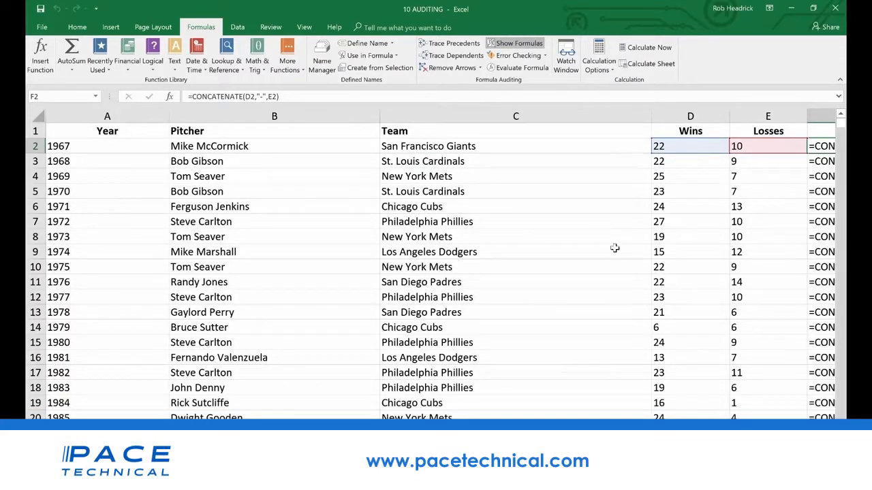
scroll(440, 263, "right", 5)
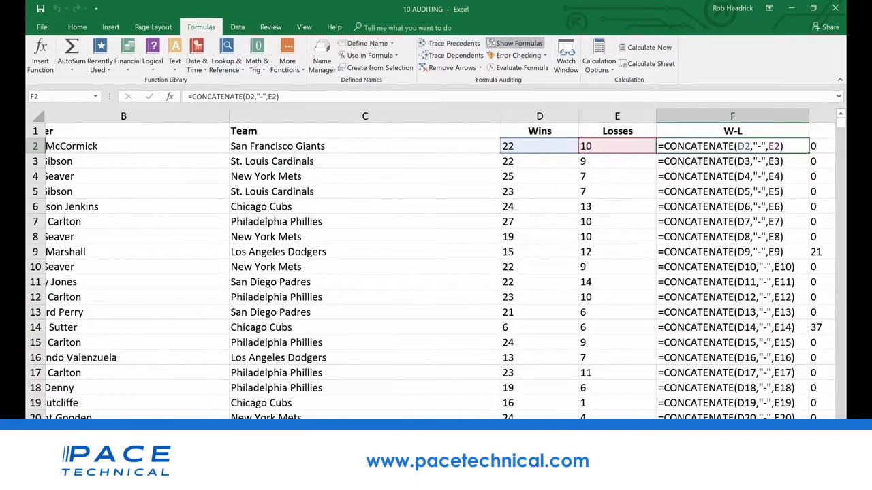
scroll(503, 417, "right", 3)
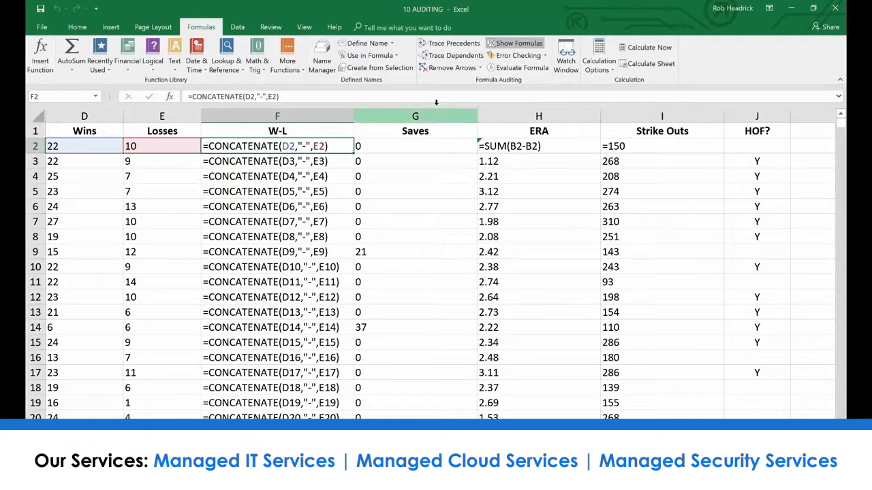
left_click(521, 45)
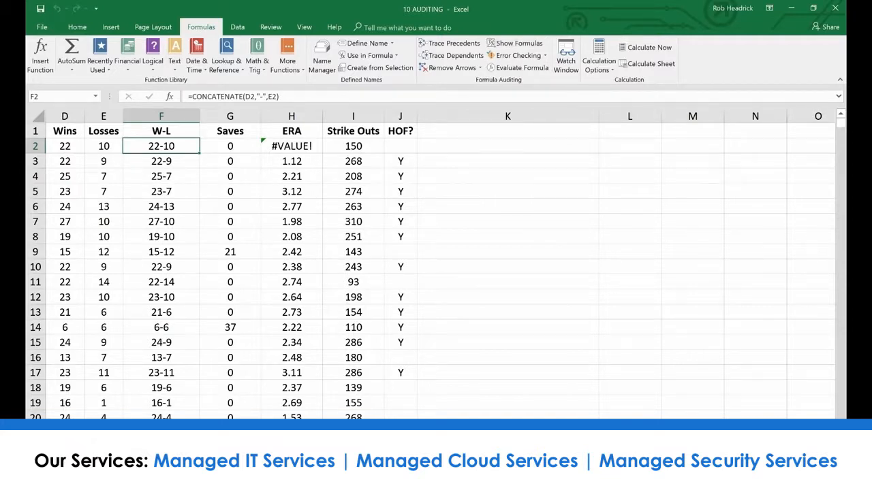
scroll(436, 265, "left", 3)
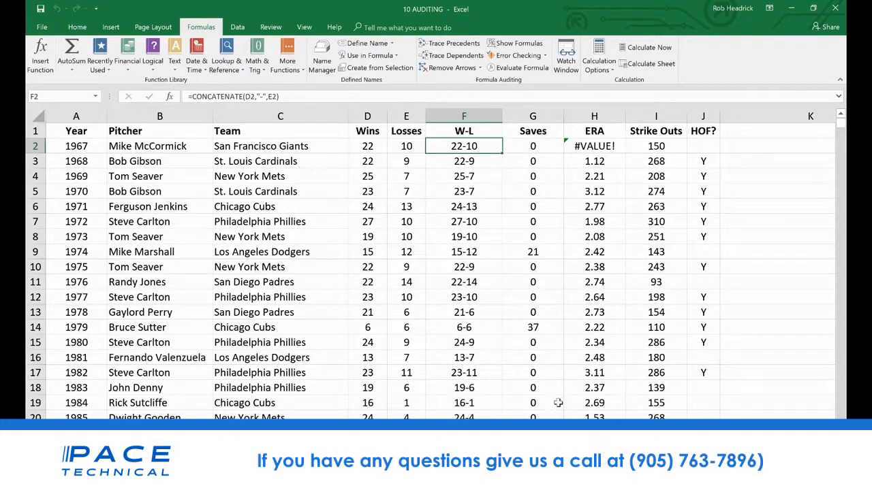
Run error checking on the sheet, review the error reported for H2, and close the check
left_click(517, 55)
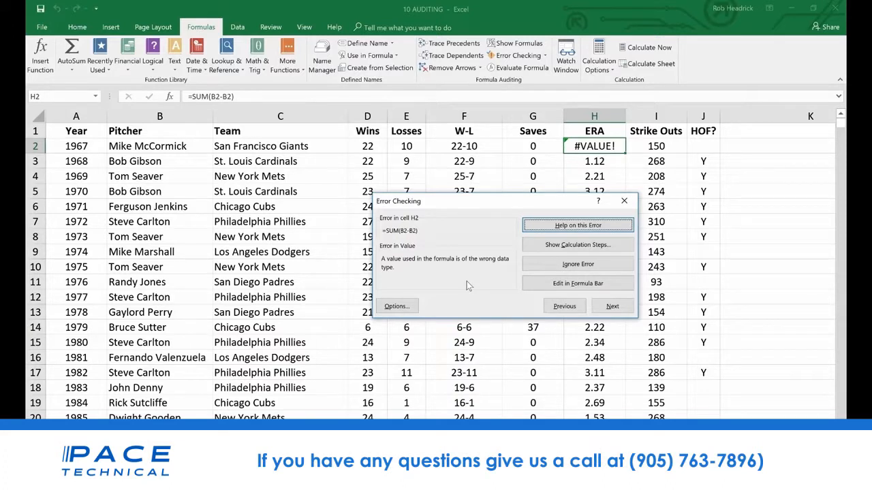
left_click(750, 284)
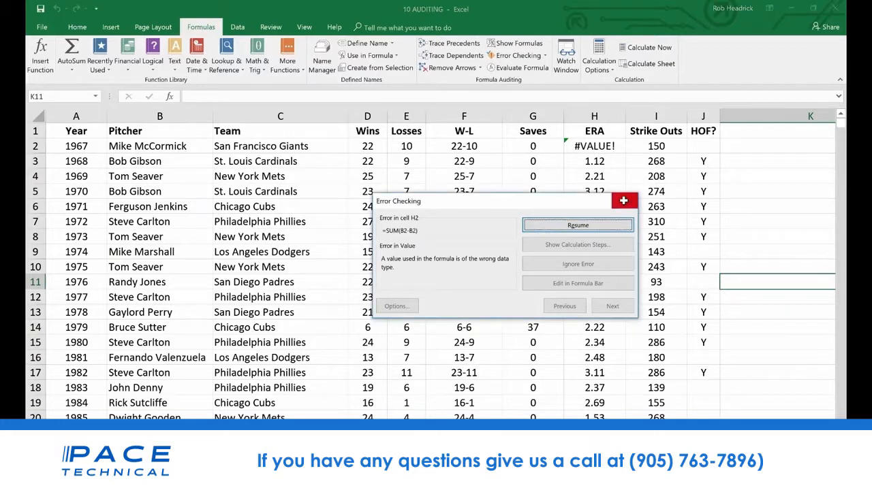
left_click(624, 200)
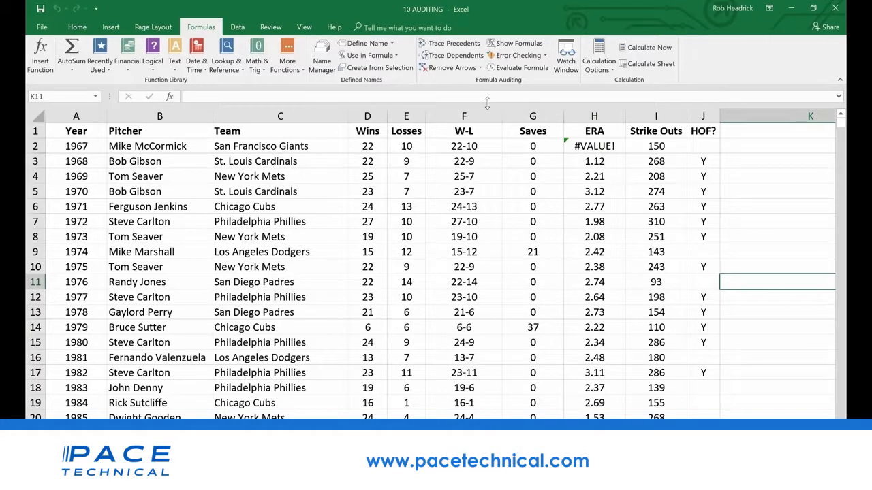
Evaluate the CONCATENATE formula in F2 step by step, keeping the evaluation dialog clear of row 2
left_click(447, 146)
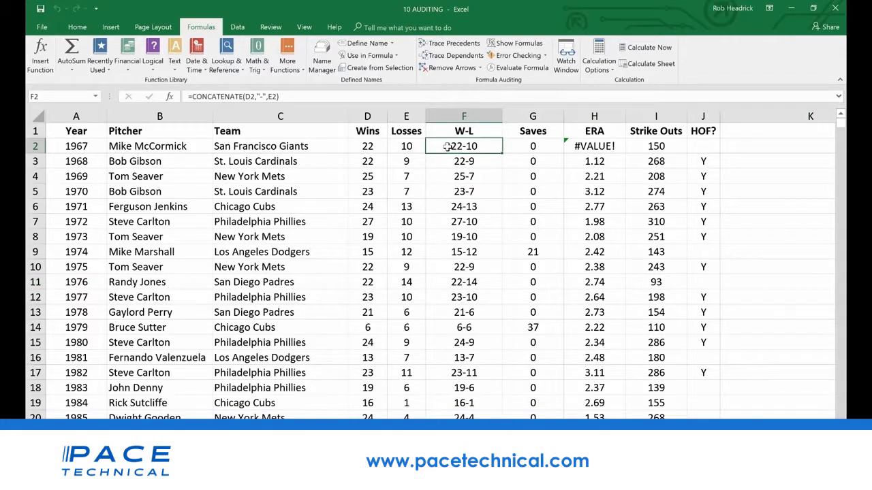
left_click(520, 68)
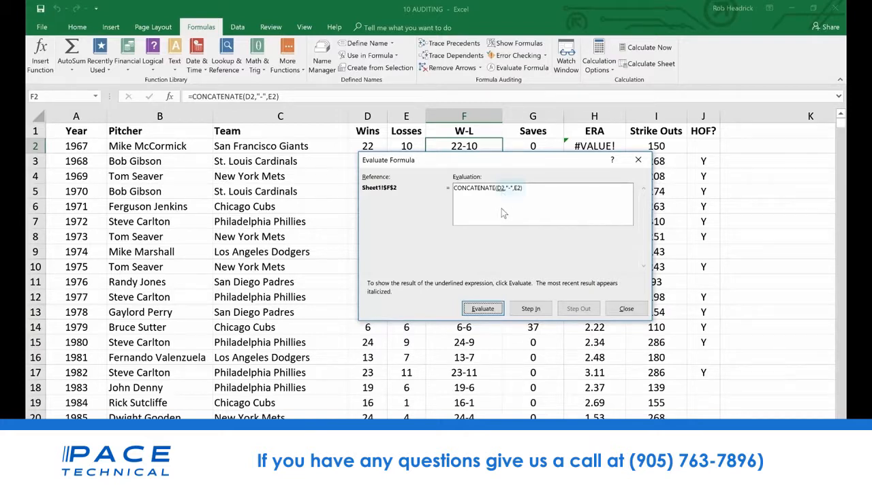
left_click(492, 310)
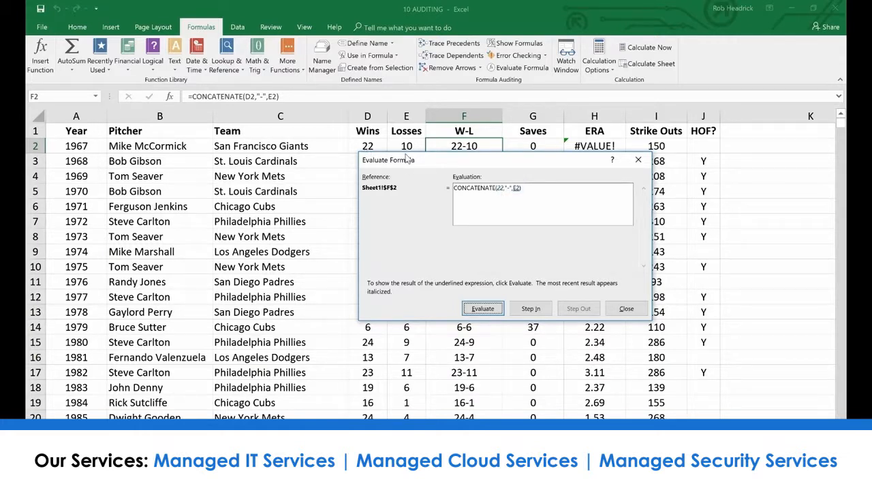
left_click_drag(406, 158, 407, 167)
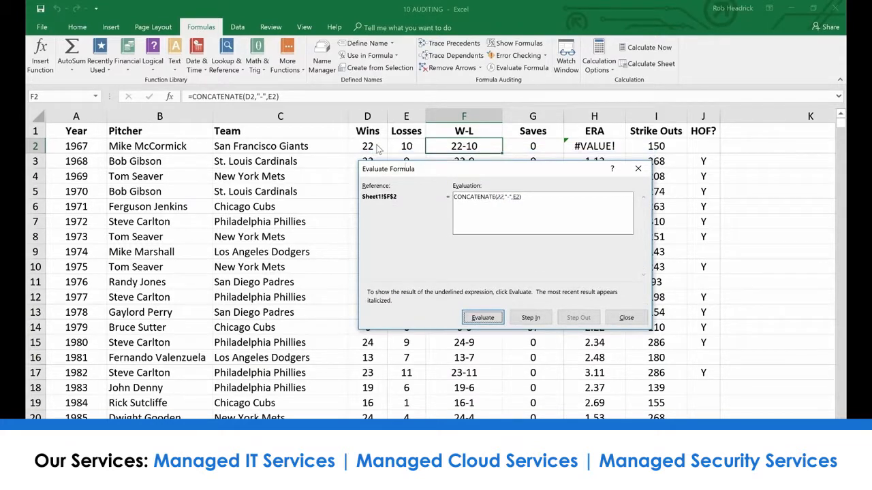
left_click(483, 318)
left_click(484, 318)
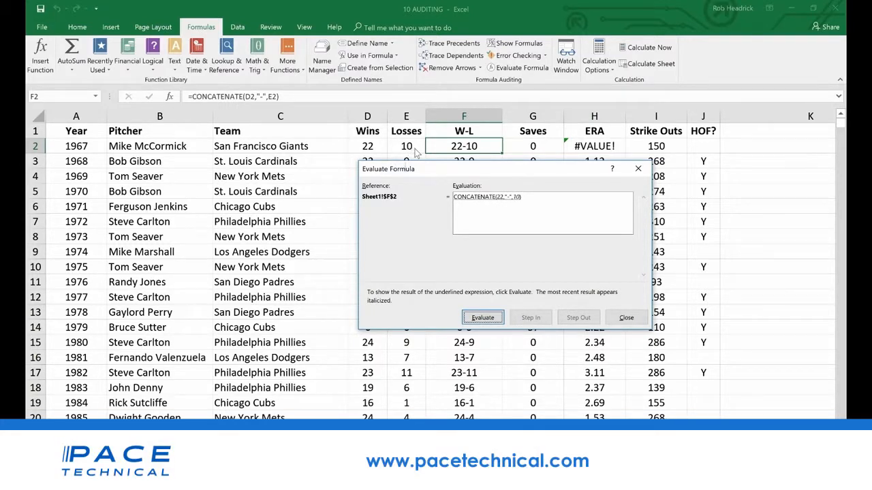
left_click(492, 319)
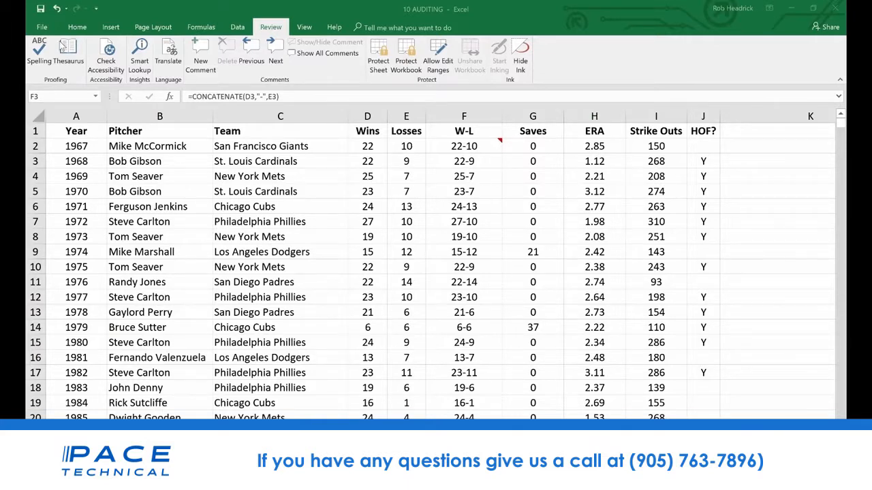
Encrypt the 10 AUDITING workbook with a password, entering and confirming the password
left_click(43, 30)
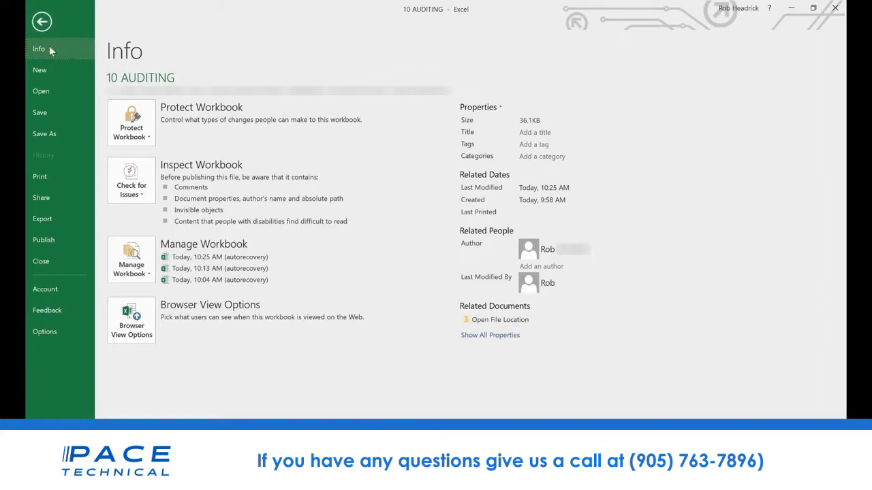
left_click(146, 124)
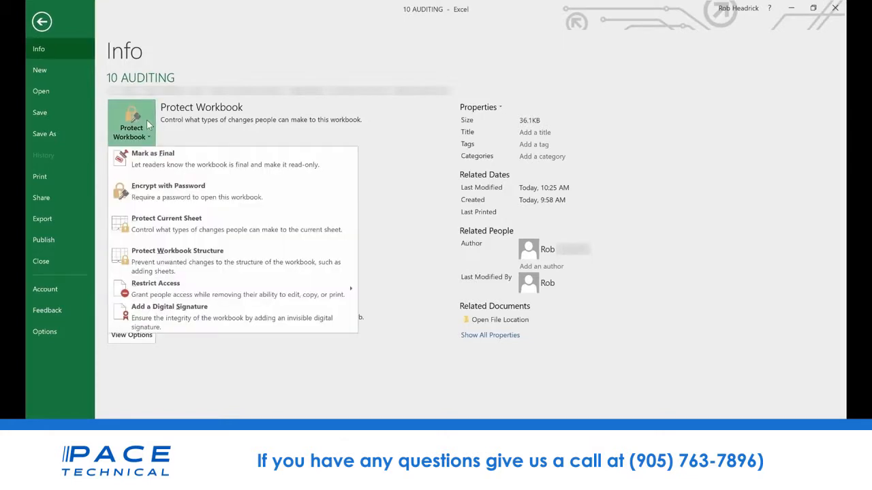
left_click(186, 193)
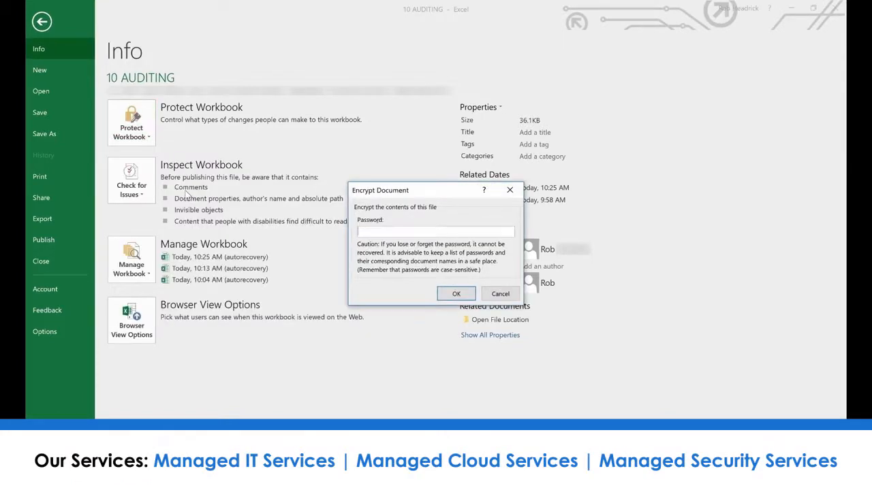
type("****")
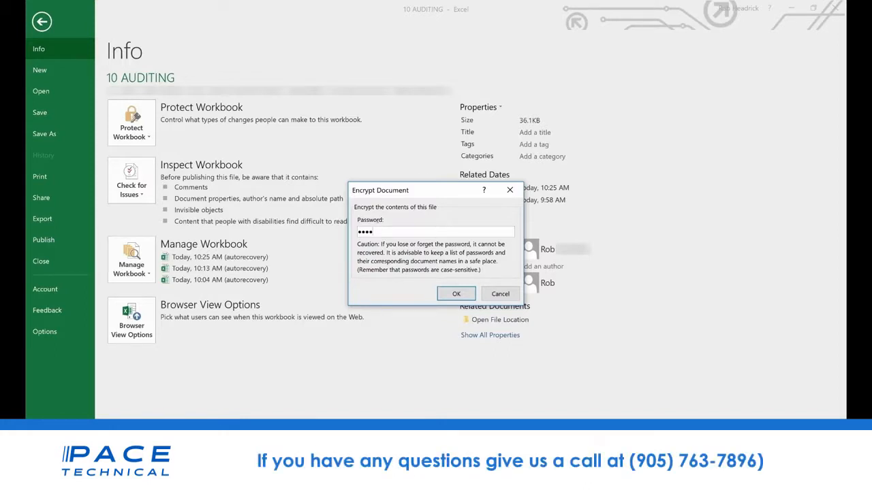
left_click(453, 295)
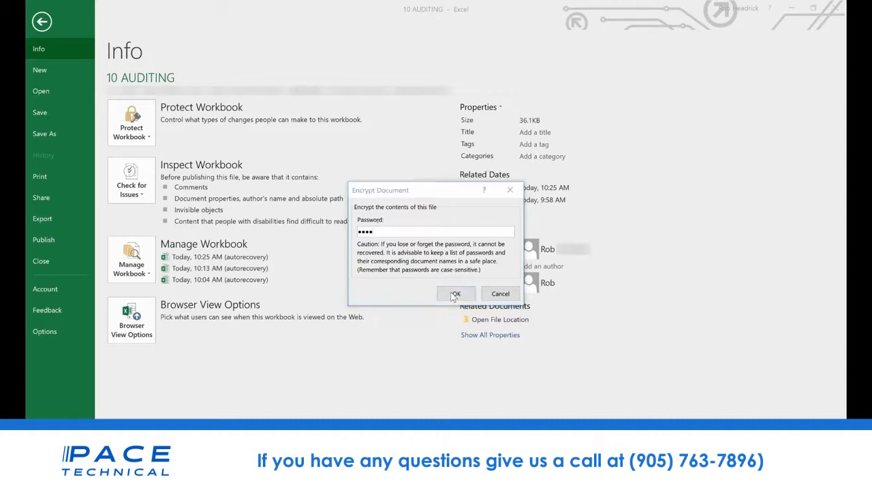
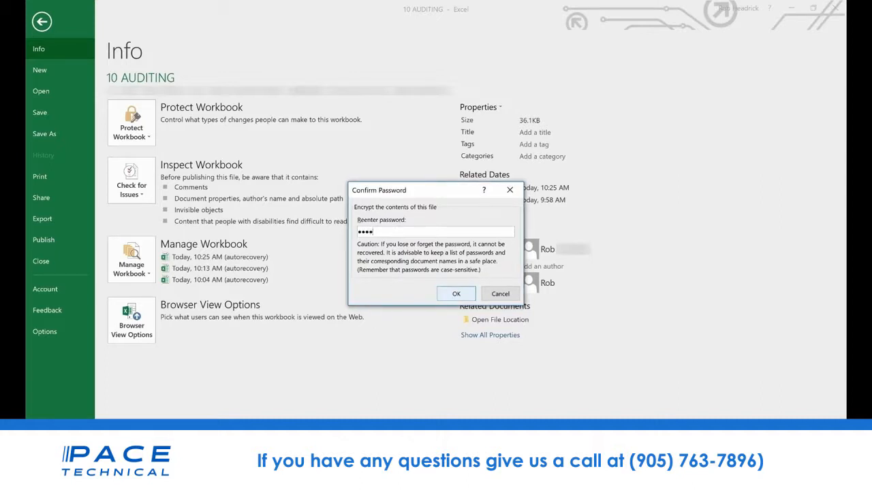
left_click(456, 296)
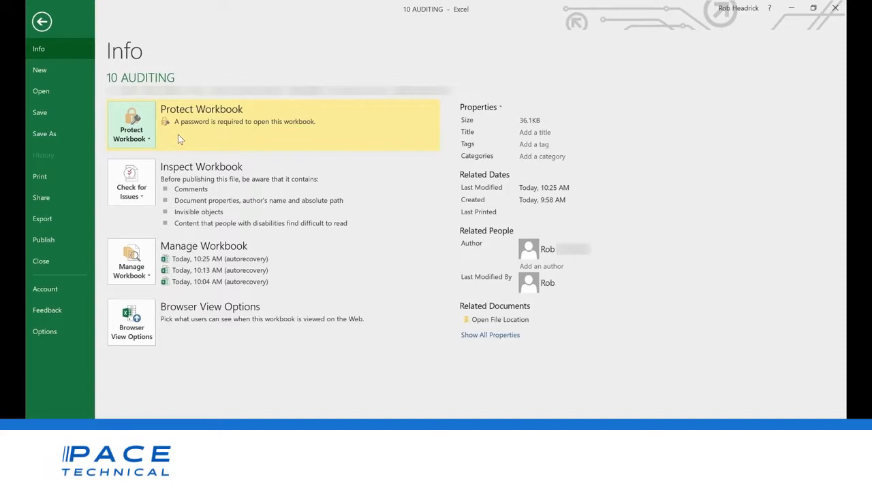
Remove the encryption from the workbook by clearing its stored password
left_click(140, 140)
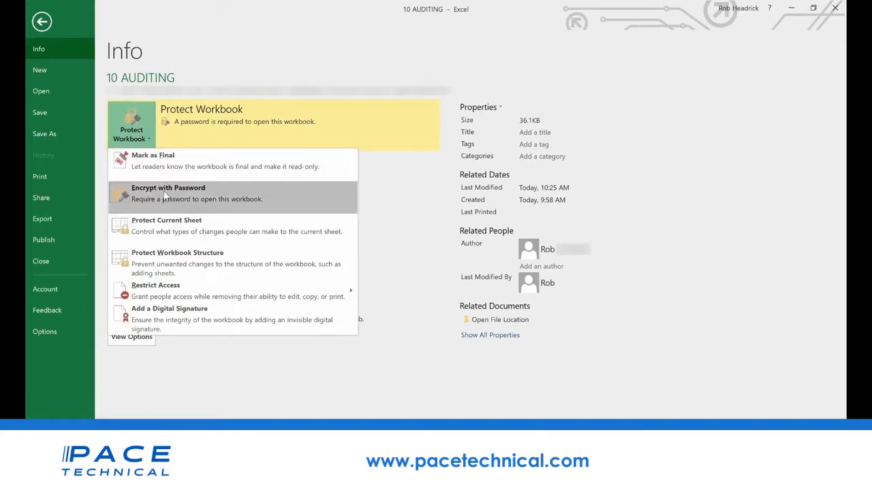
left_click(163, 197)
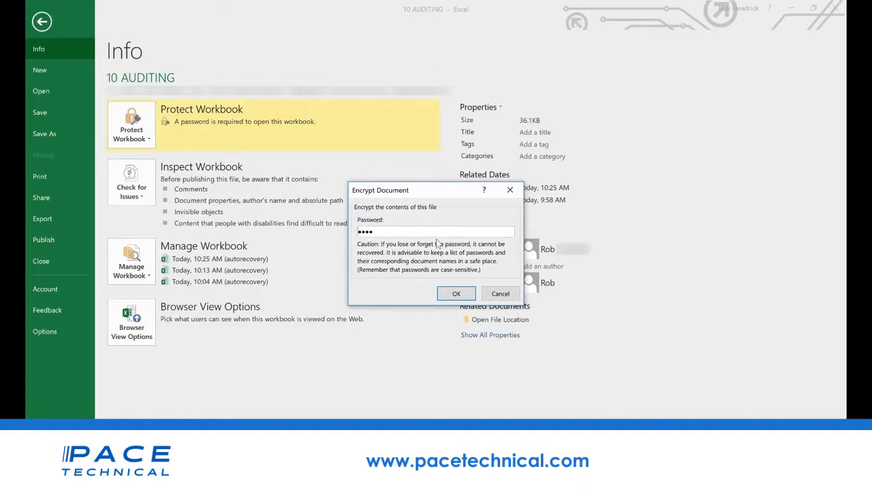
double_click(433, 230)
key("BackSpace")
left_click(455, 293)
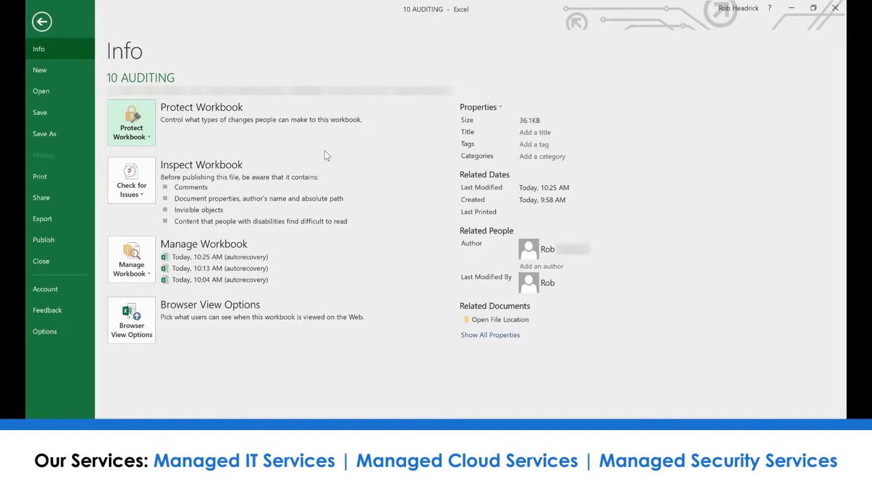
Review the protection options for the current sheet and close them without applying protection
left_click(136, 123)
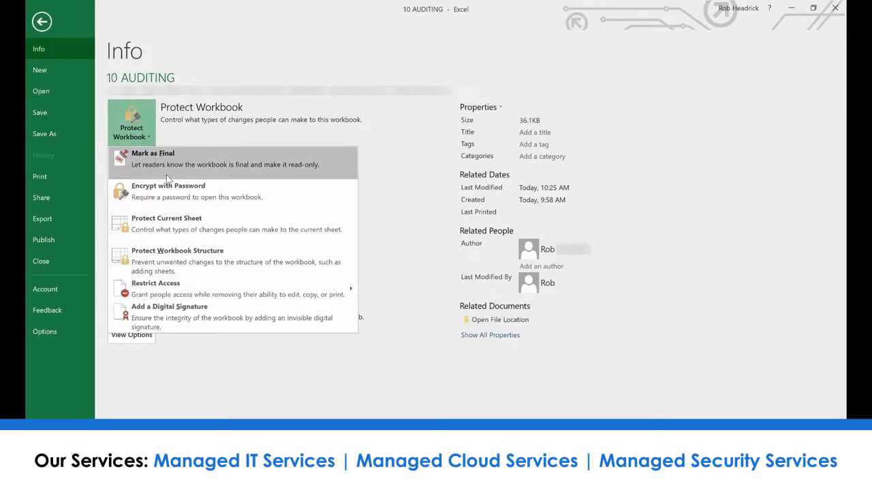
left_click(181, 224)
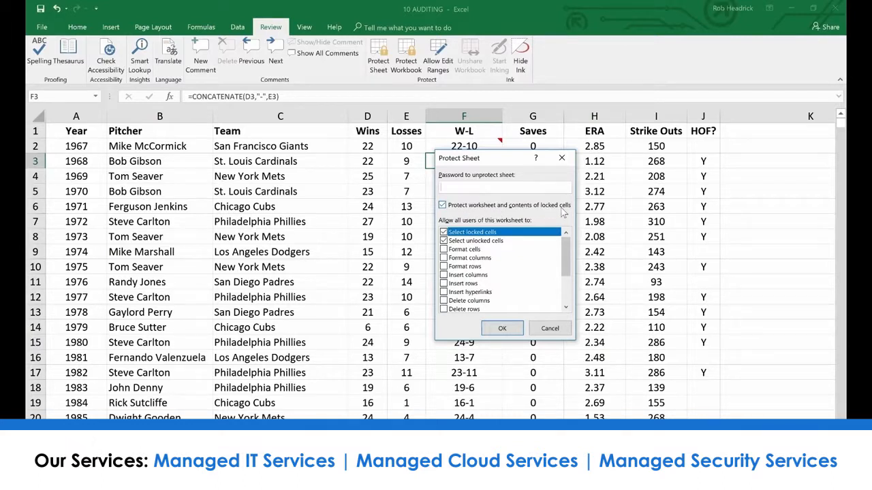
left_click(555, 330)
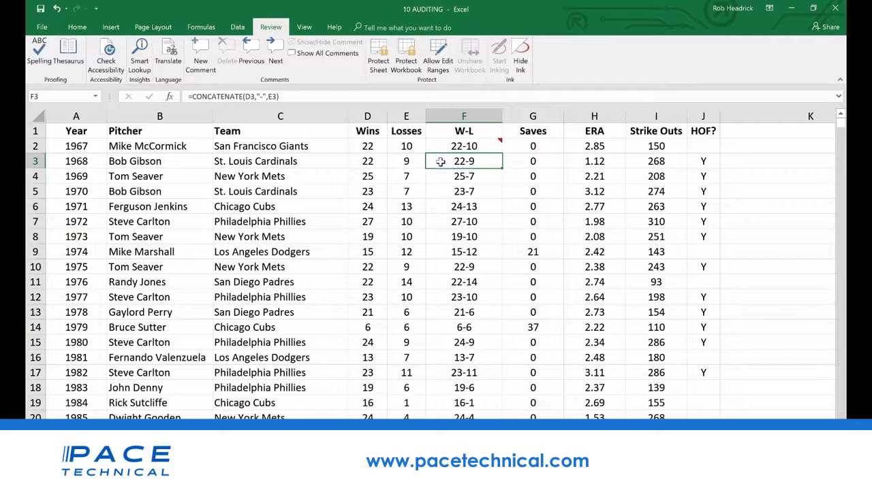
Mark cell F3 as Hidden in its protection format so its formula is concealed on a protected sheet
right_click(469, 165)
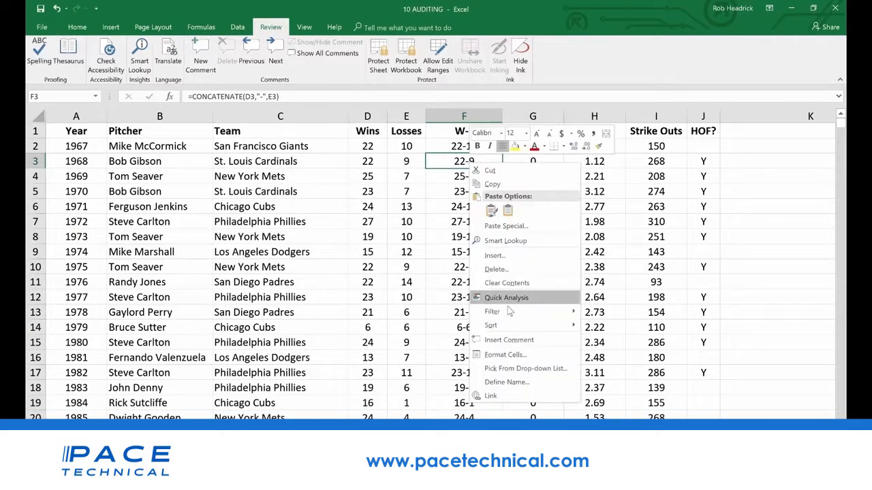
left_click(507, 354)
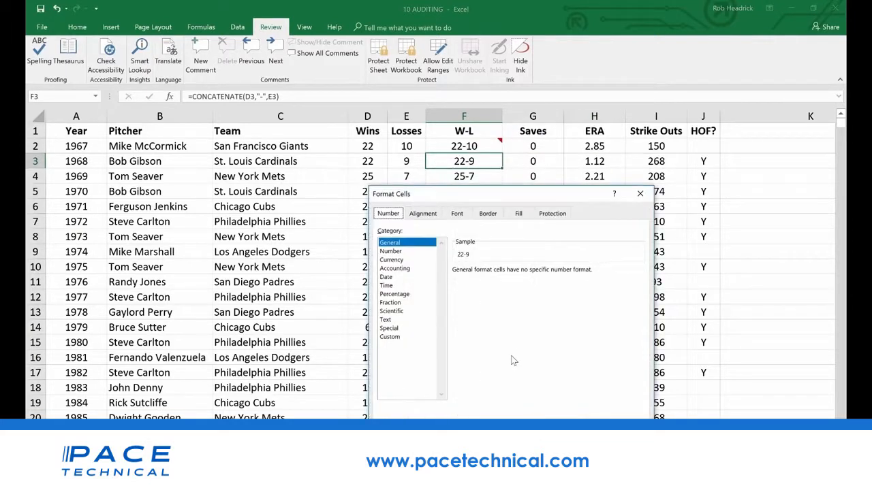
left_click(552, 216)
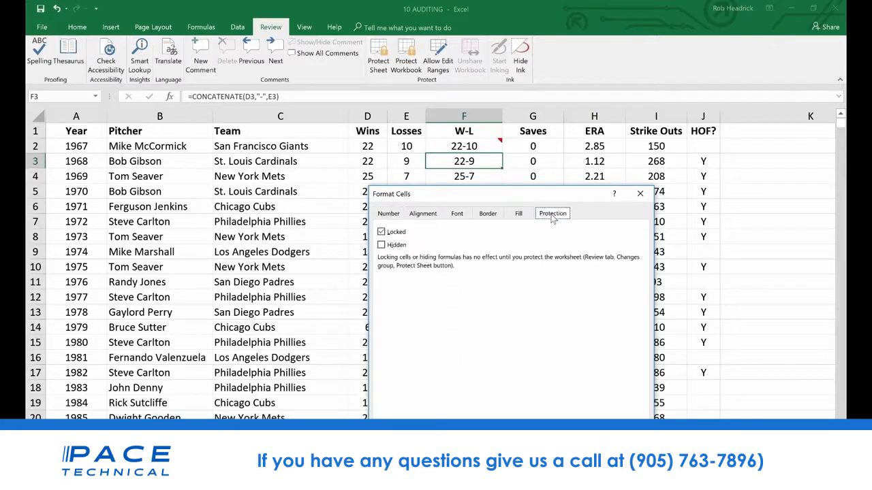
left_click(381, 246)
left_click(579, 440)
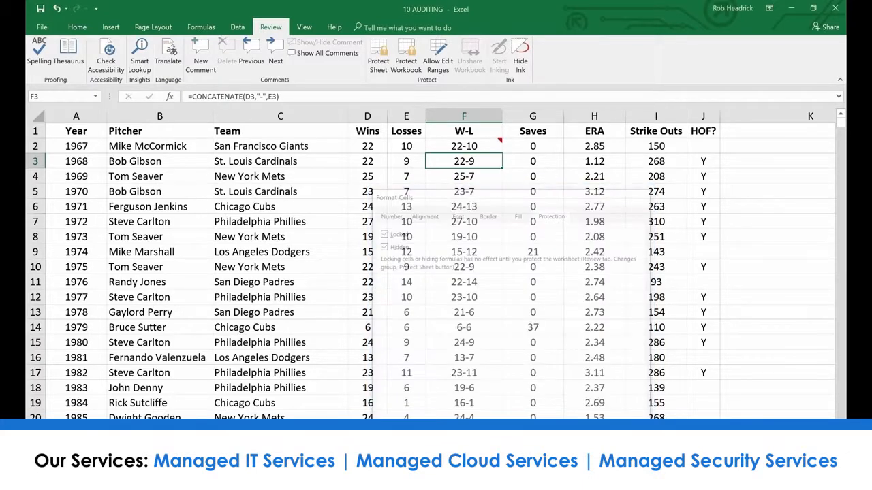
Protect the current sheet with a password, entering and confirming the password and keeping the default user permissions
left_click(385, 44)
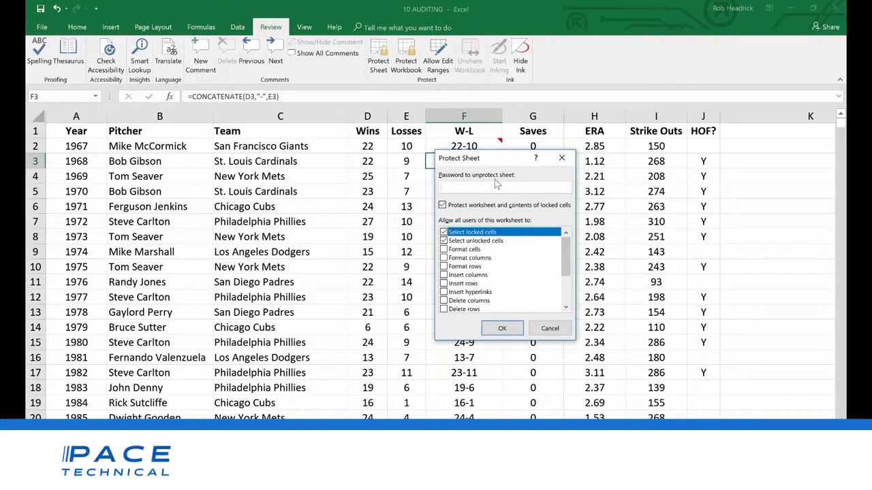
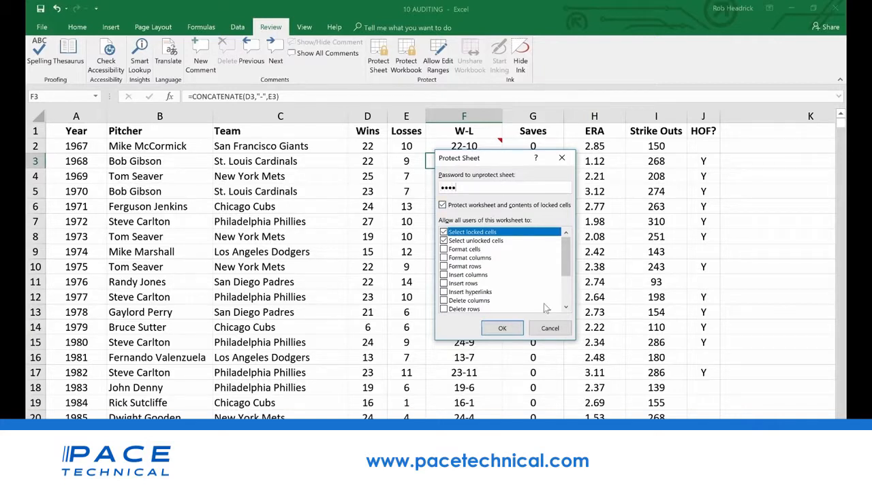
left_click(502, 331)
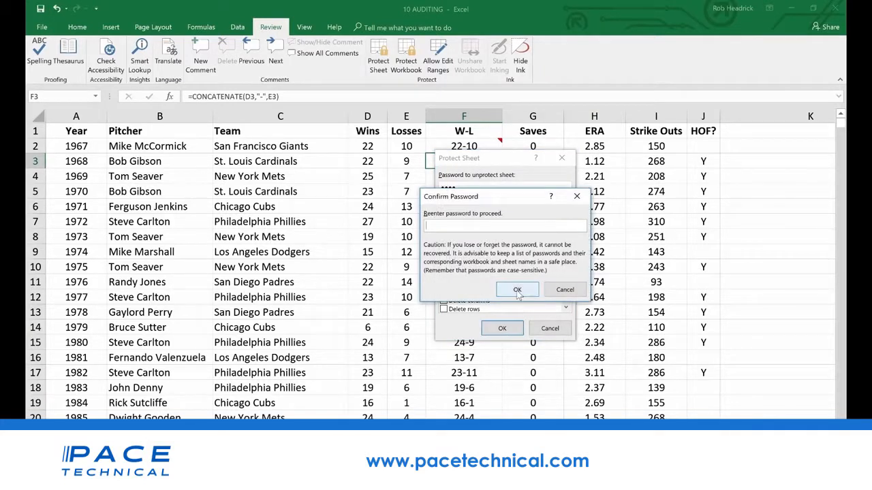
left_click(517, 290)
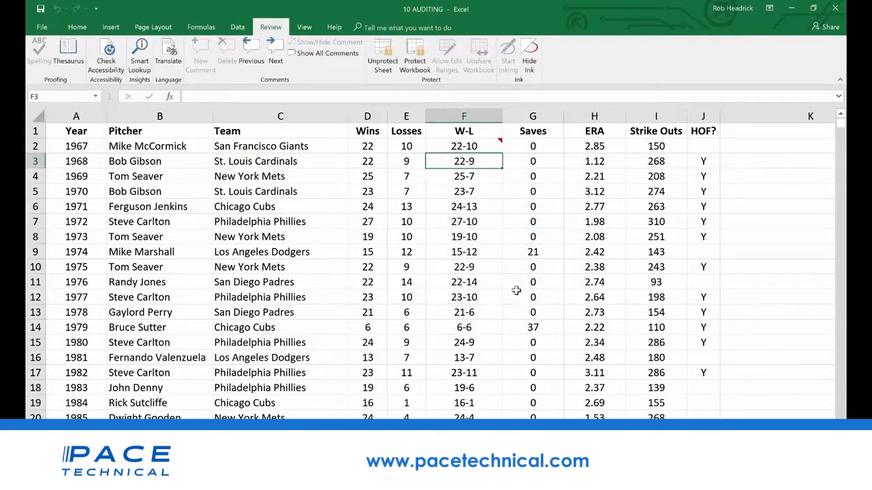
Compare how the formulas of F3 and F4 display under protection, and show the comment attached to F2
key("Down")
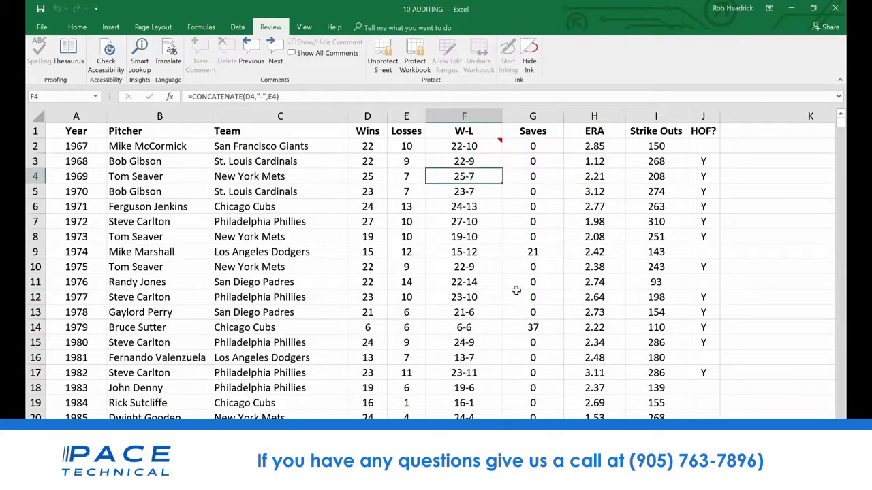
key("Up")
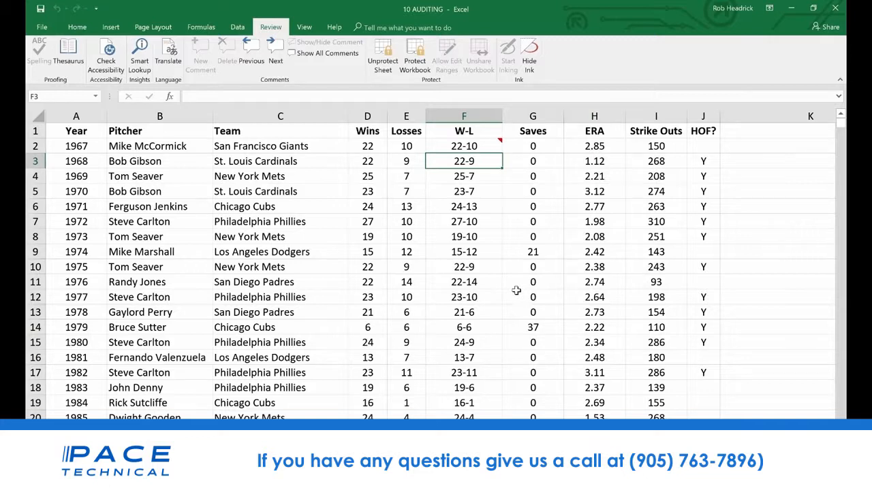
left_click(486, 147)
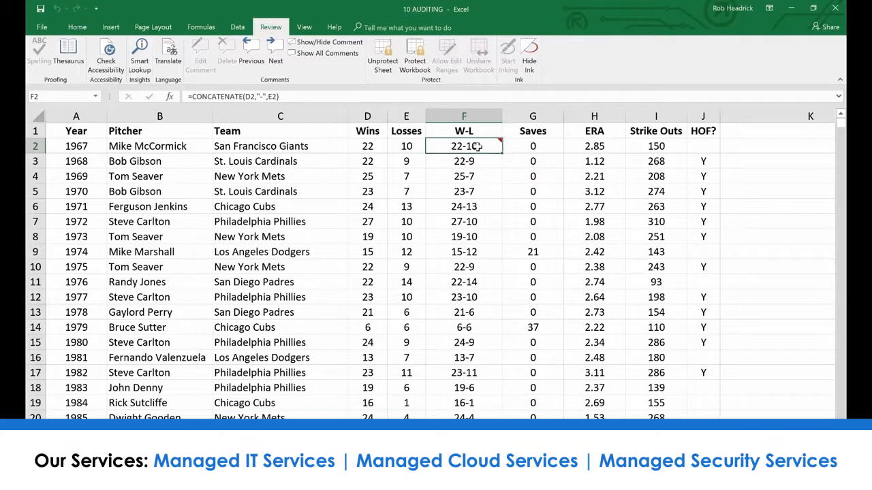
left_click(294, 42)
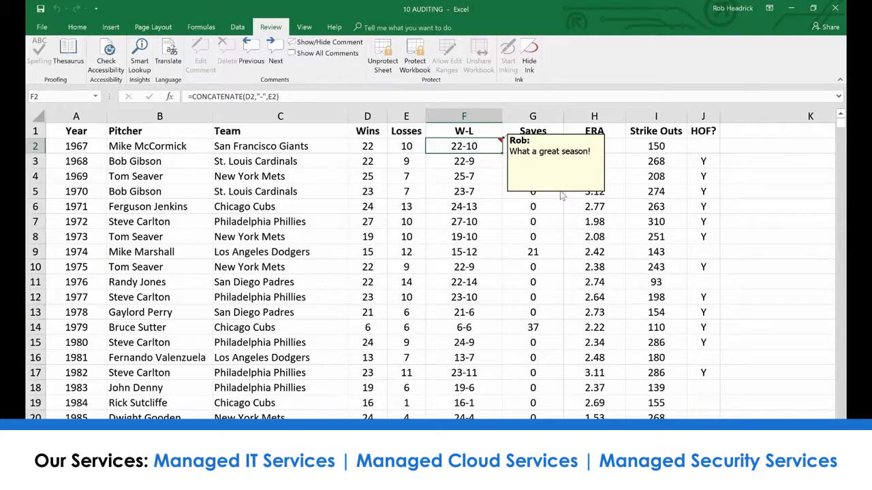
Unprotect the sheet by entering the sheet password
left_click(382, 56)
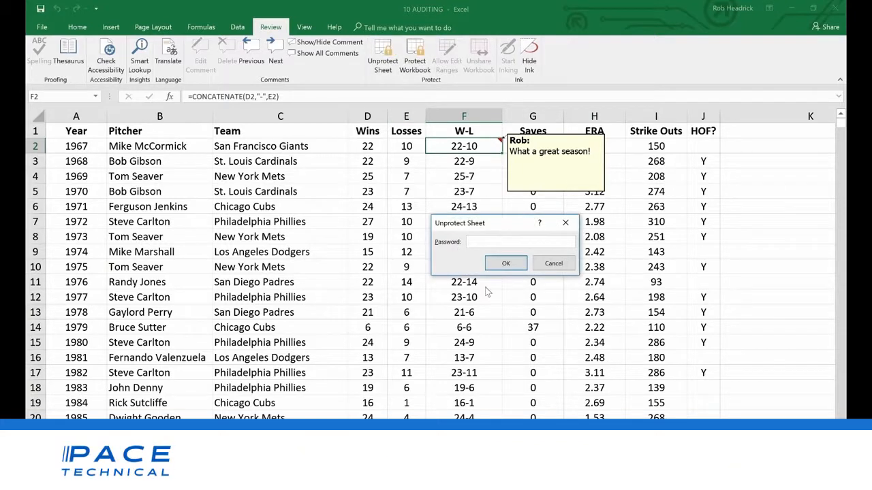
key("Return")
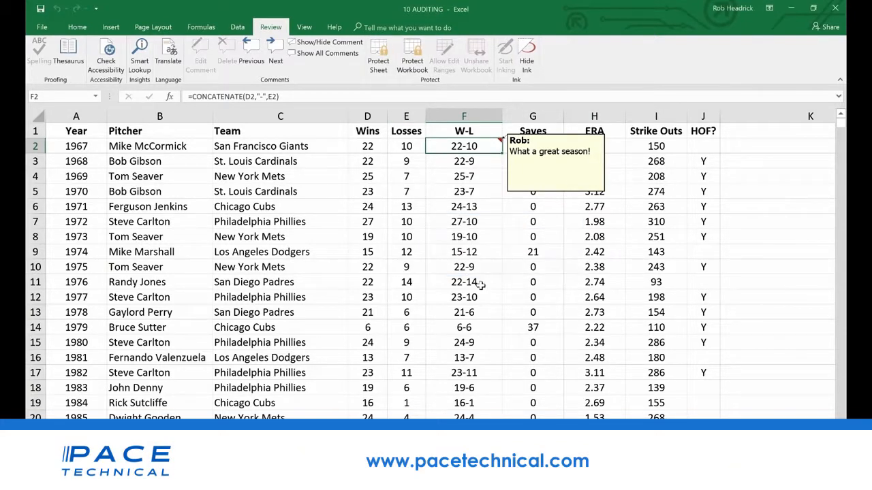
Review the protection settings of the comment on F2 and close them without changing anything
right_click(539, 193)
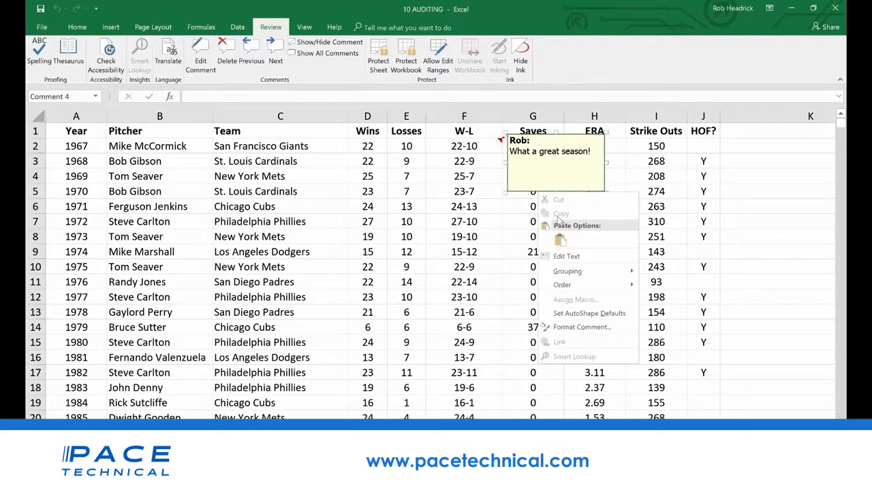
left_click(582, 327)
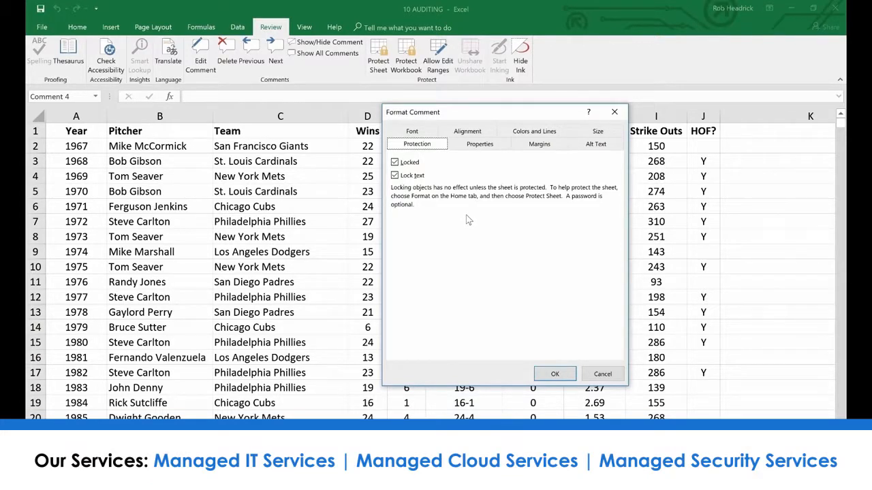
left_click(592, 375)
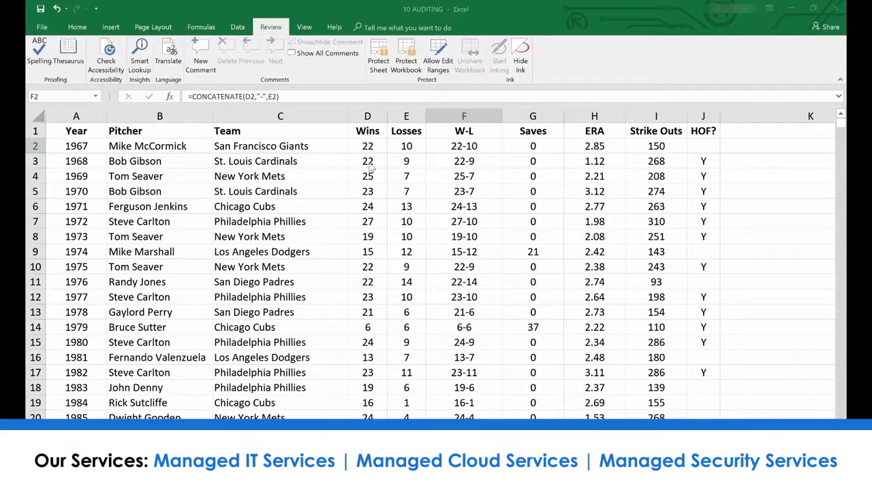
Browse the templates offered for a new workbook, such as planners, calendars, budgets and invoices
left_click(41, 27)
left_click(37, 70)
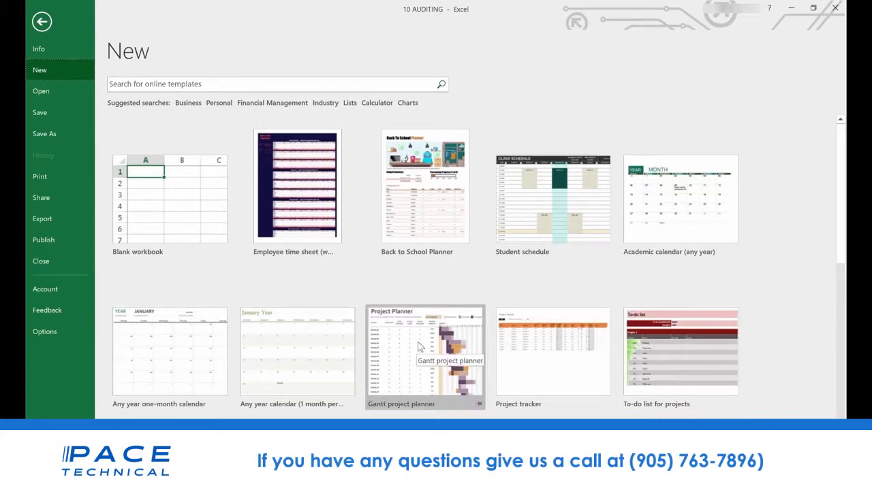
scroll(391, 400, "down", 3)
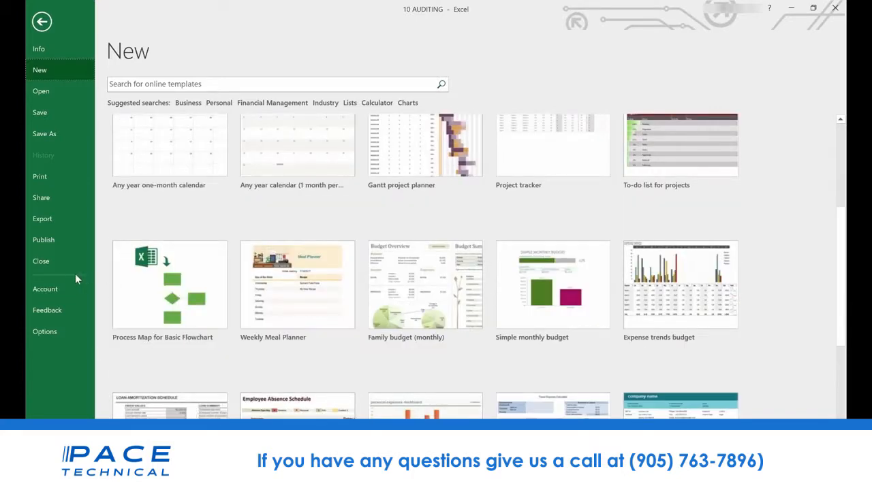
scroll(412, 308, "down", 2)
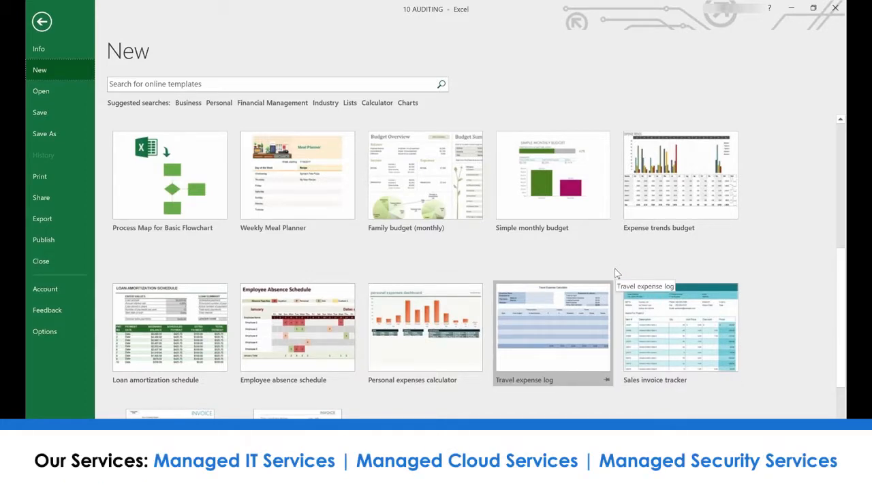
scroll(616, 272, "up", 4)
scroll(552, 305, "down", 2)
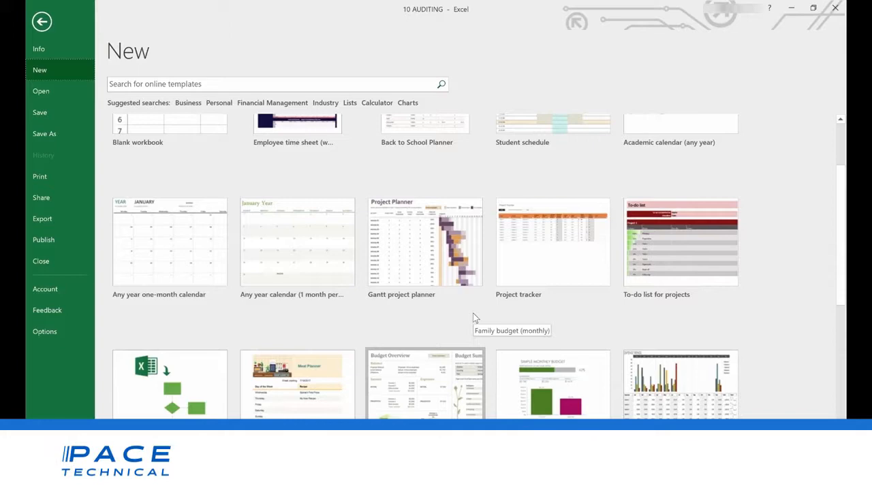
scroll(475, 318, "down", 4)
scroll(475, 318, "down", 2)
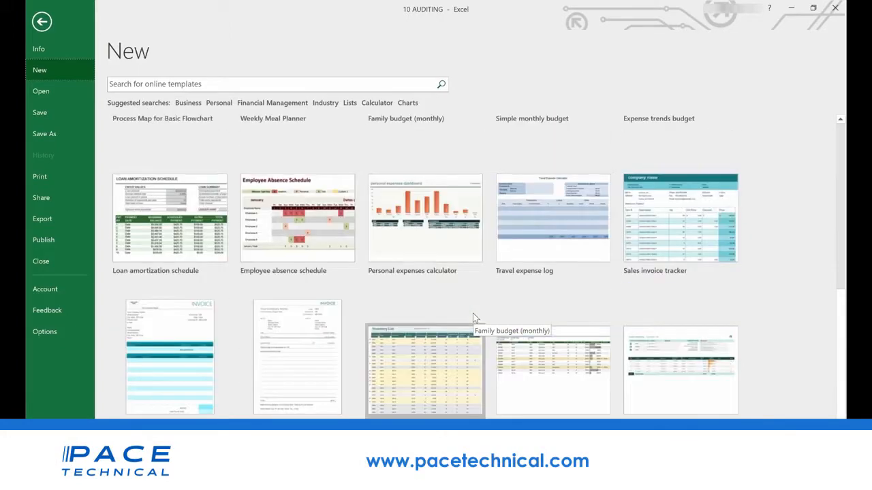
scroll(472, 314, "up", 2)
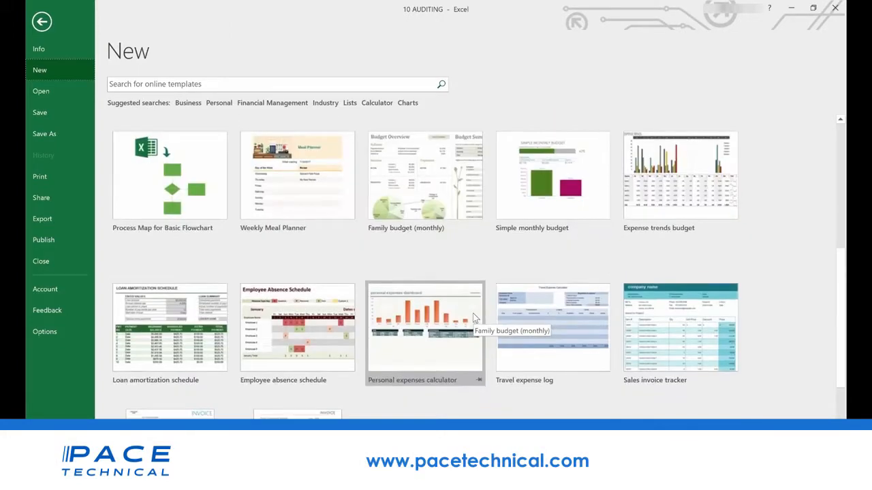
Create a workbook from the Loan amortization schedule template and inspect its annual interest rate and loan amount input cells
left_click(173, 312)
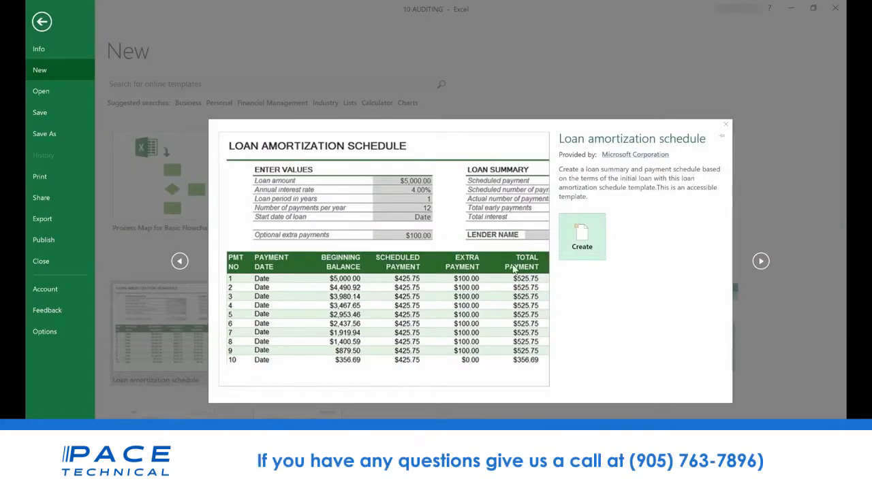
left_click(596, 241)
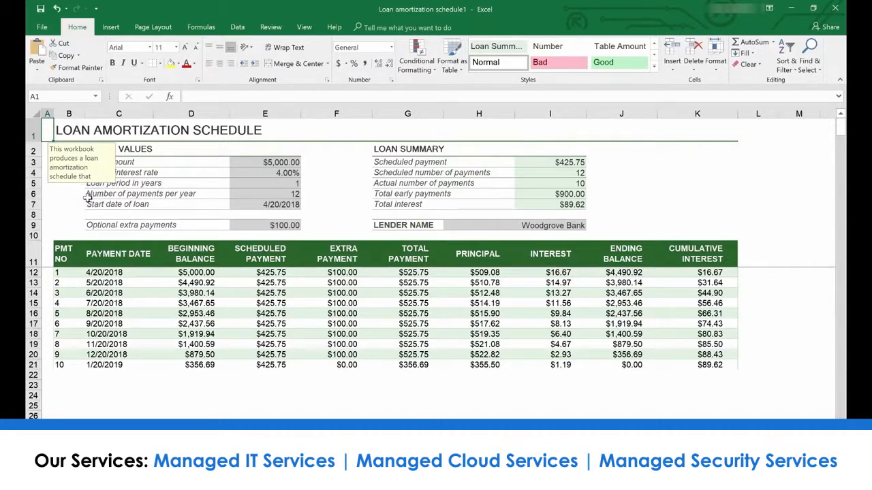
left_click(285, 173)
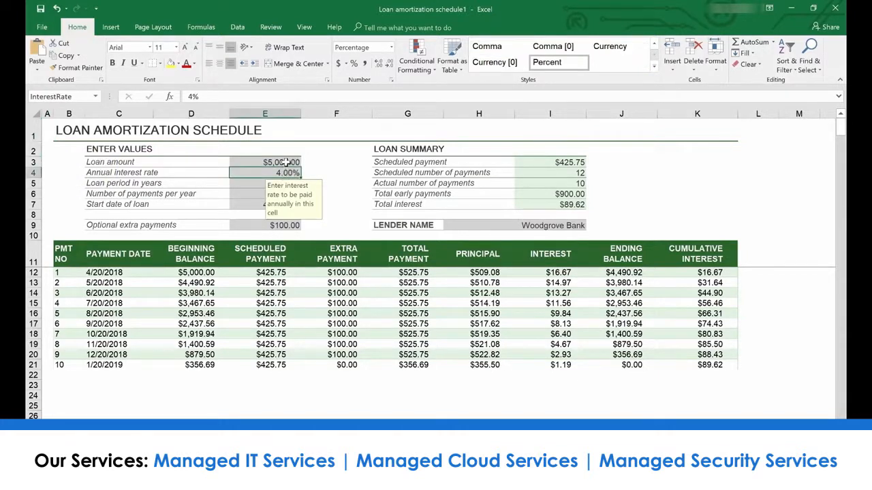
left_click(286, 162)
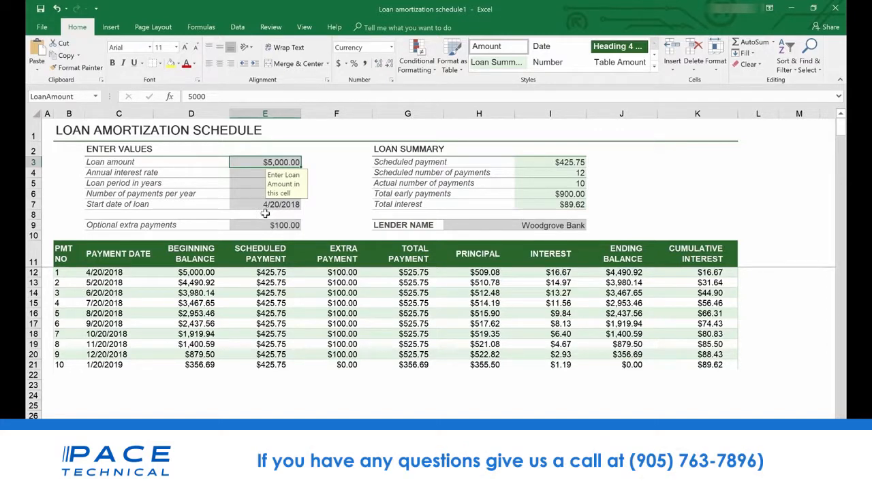
Search the new-workbook templates with the suggested term Lists and browse the offered list templates
left_click(42, 27)
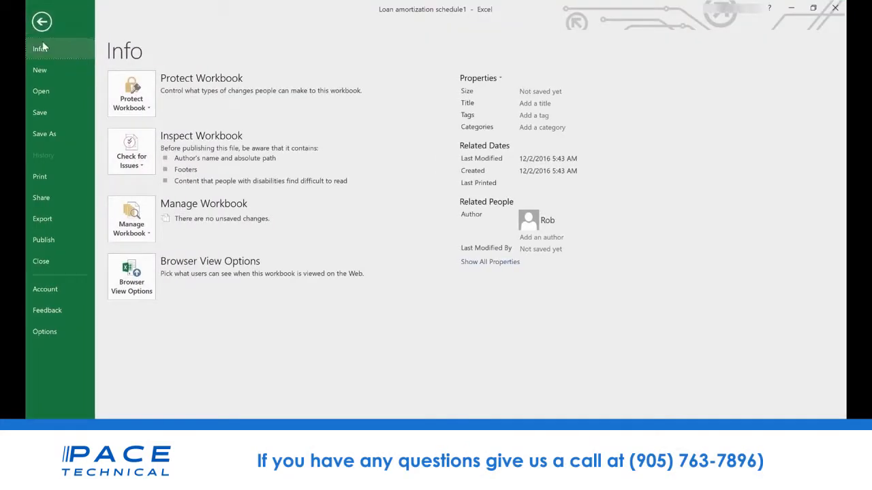
left_click(46, 66)
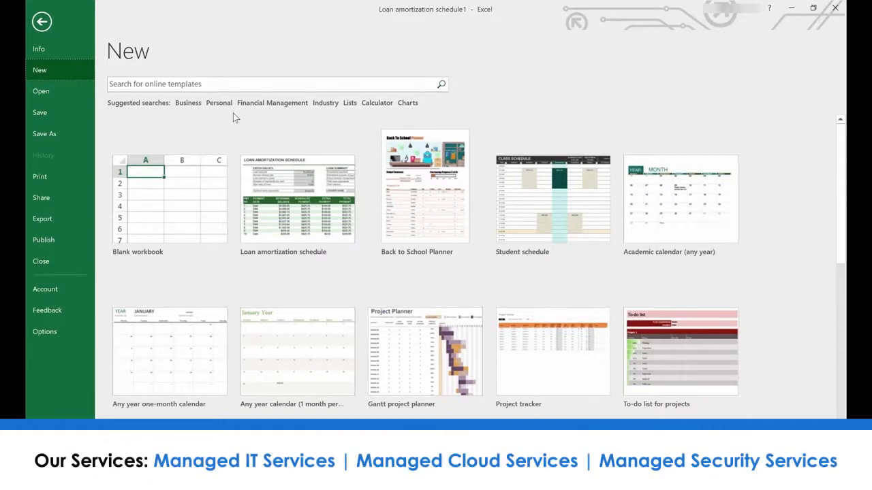
left_click(350, 103)
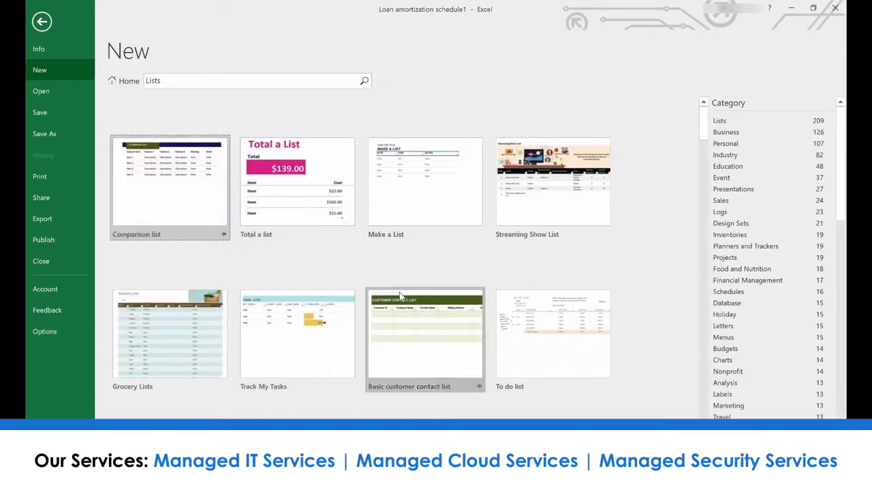
scroll(399, 293, "down", 2)
scroll(400, 293, "down", 4)
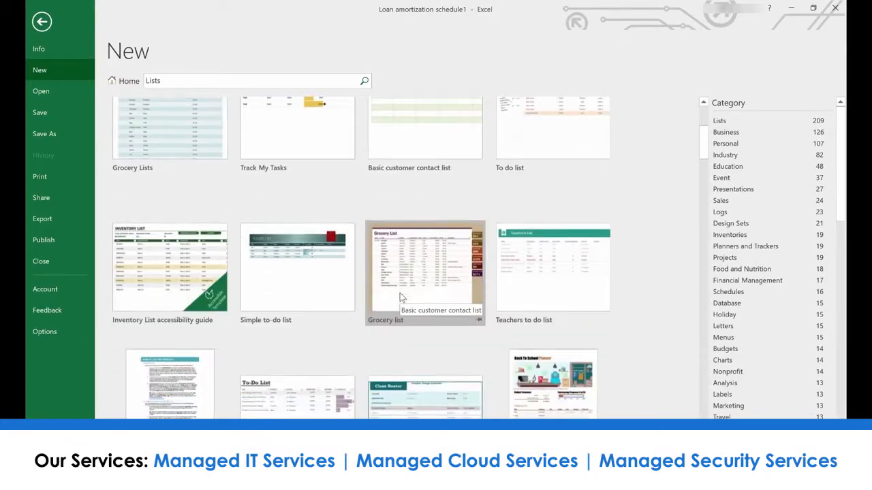